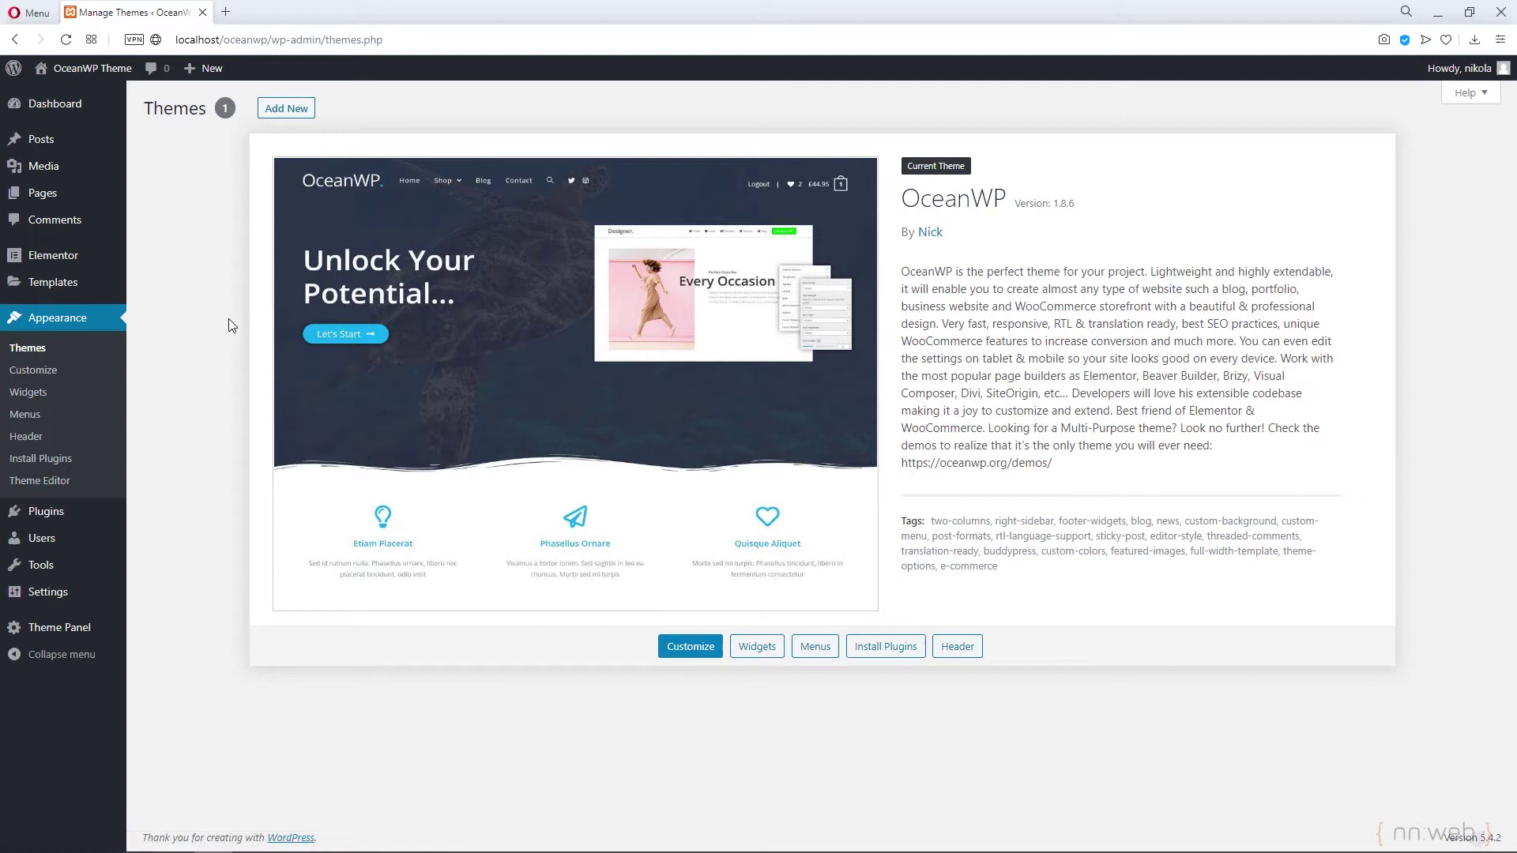
- Activate the OceanWP theme from the Popular themes list
left_click(33, 353)
left_click(300, 109)
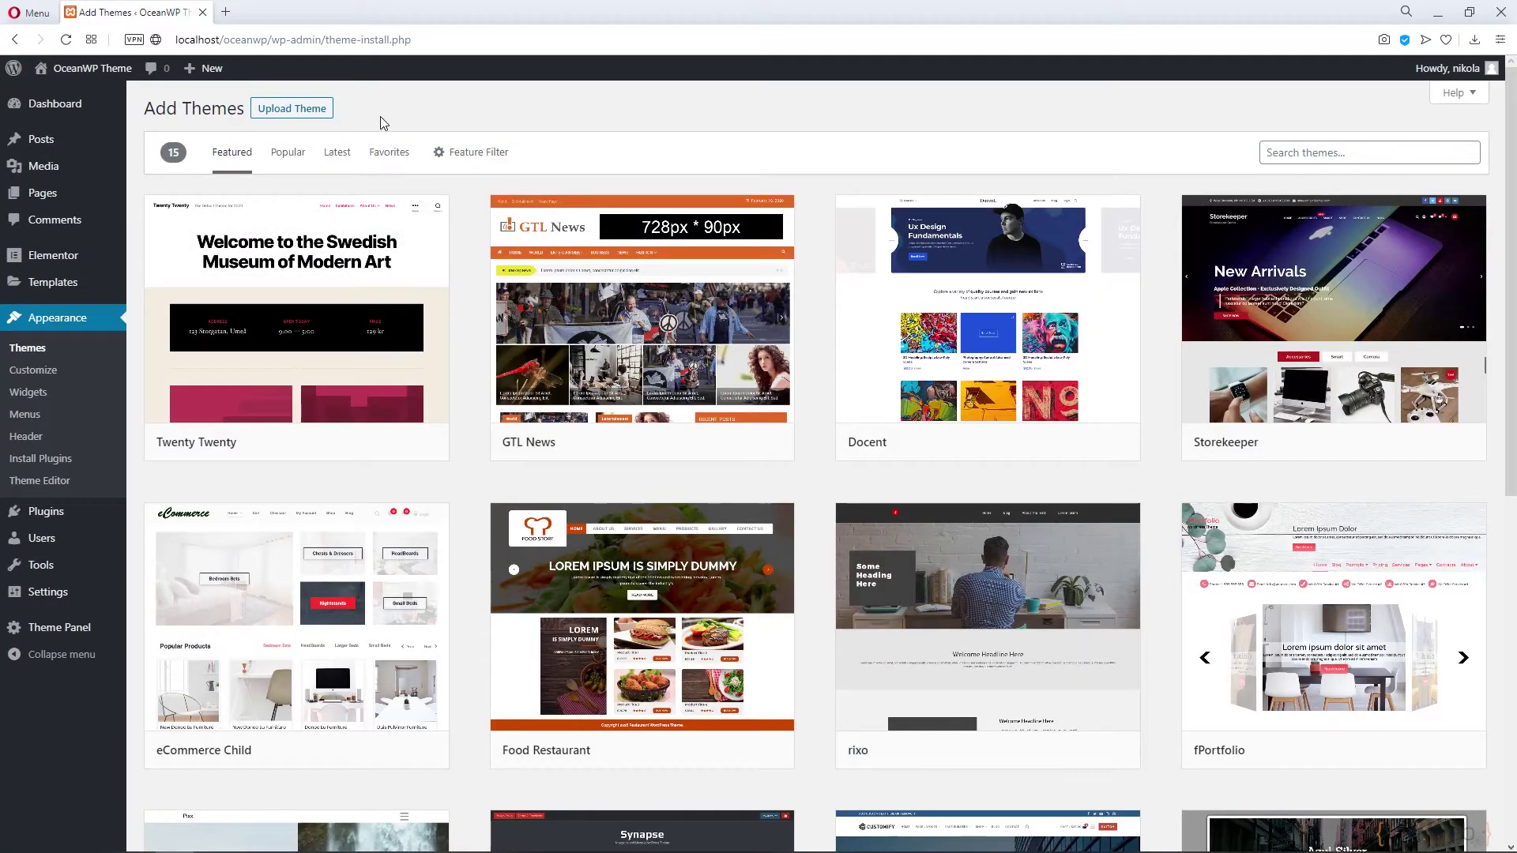
left_click(293, 158)
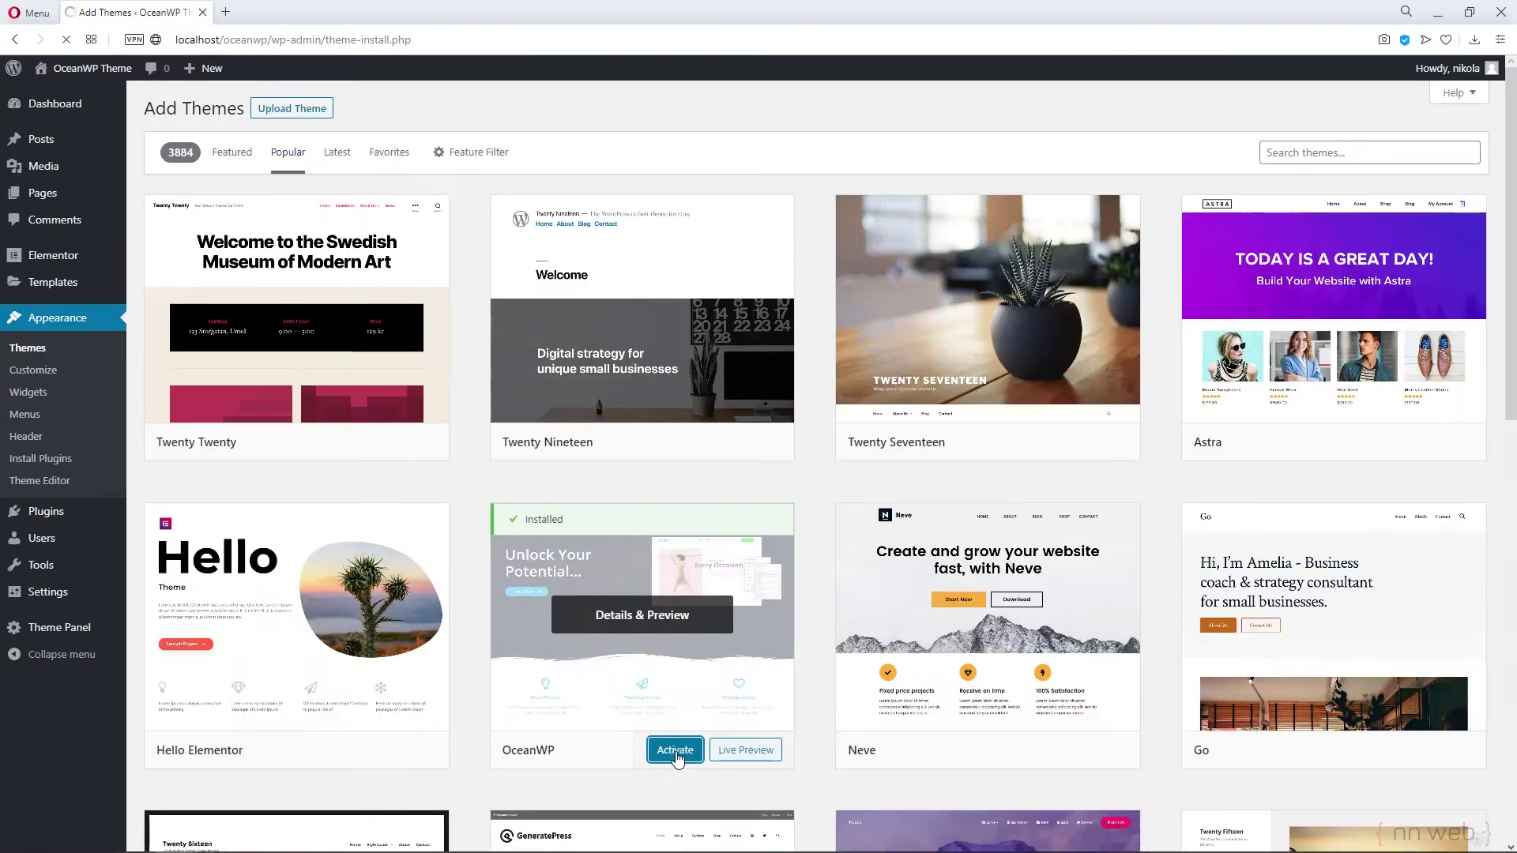
left_click(676, 754)
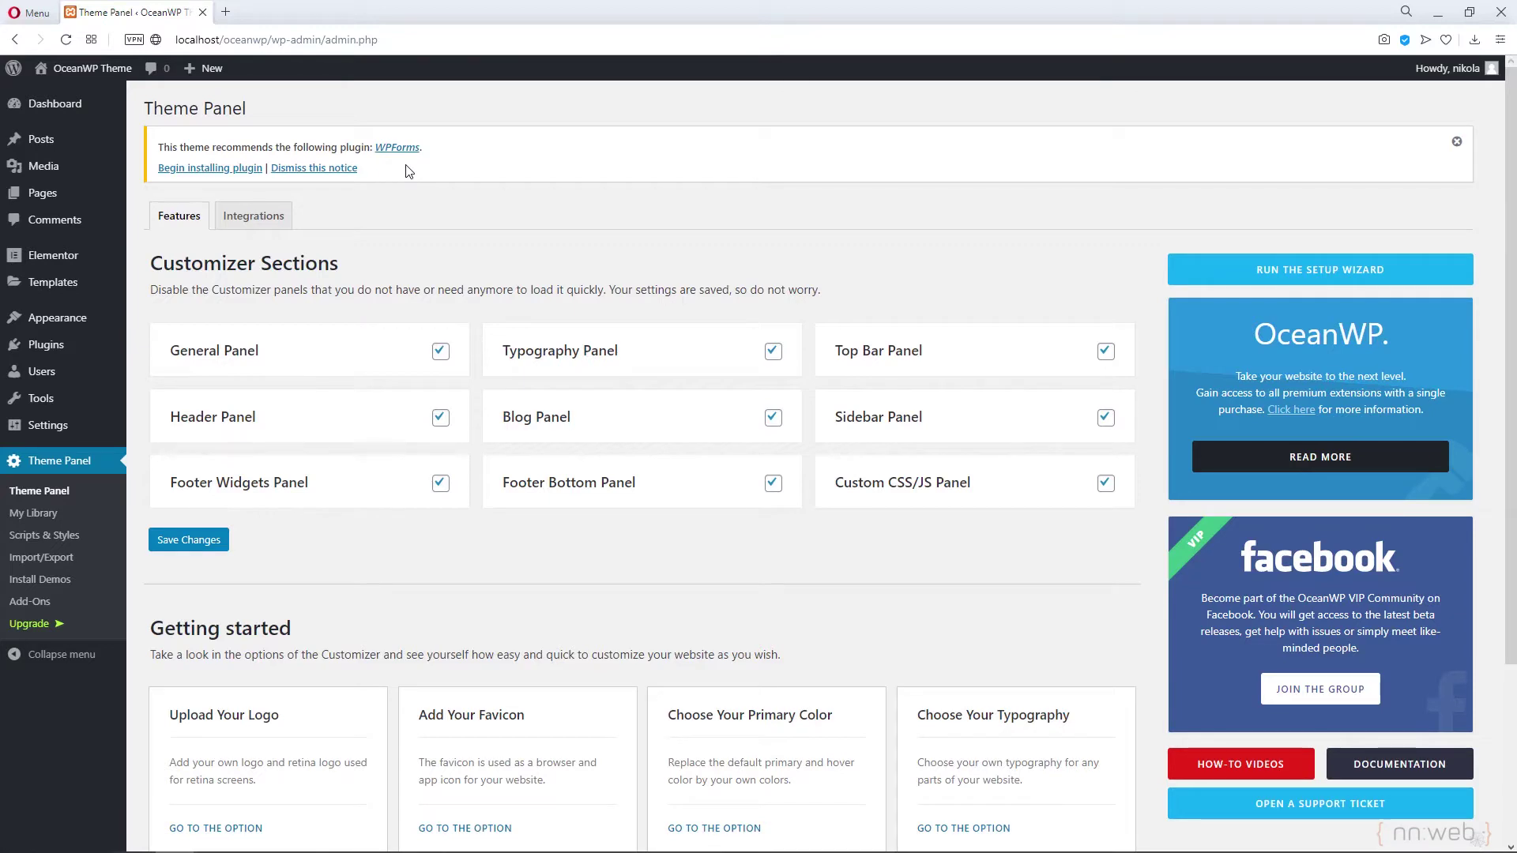
- Dismiss the WPForms recommendation on the Plugins page and return to the OceanWP Theme Panel
left_click(48, 342)
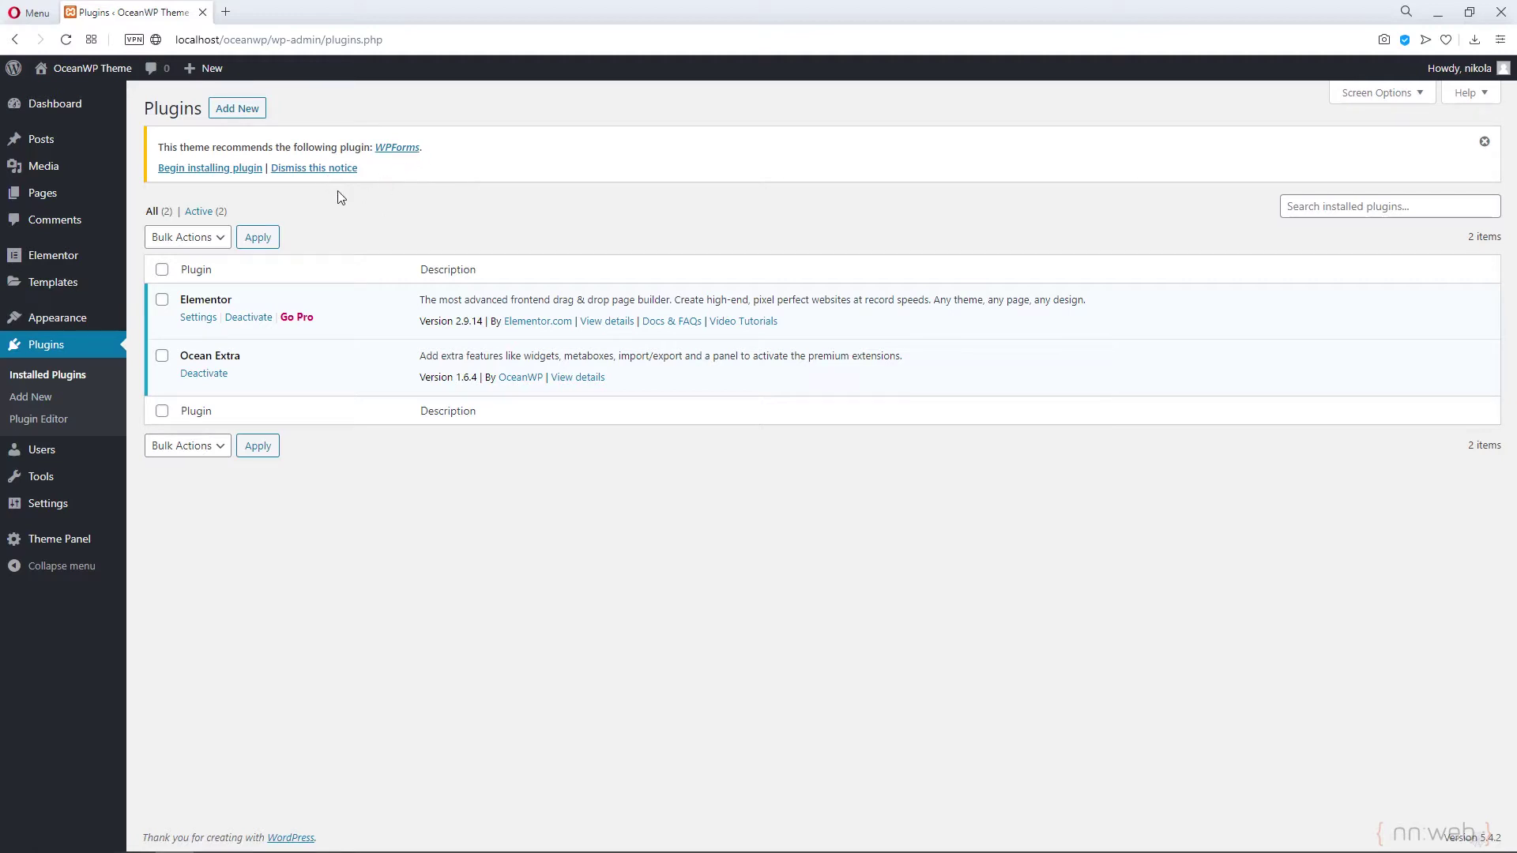
left_click(333, 168)
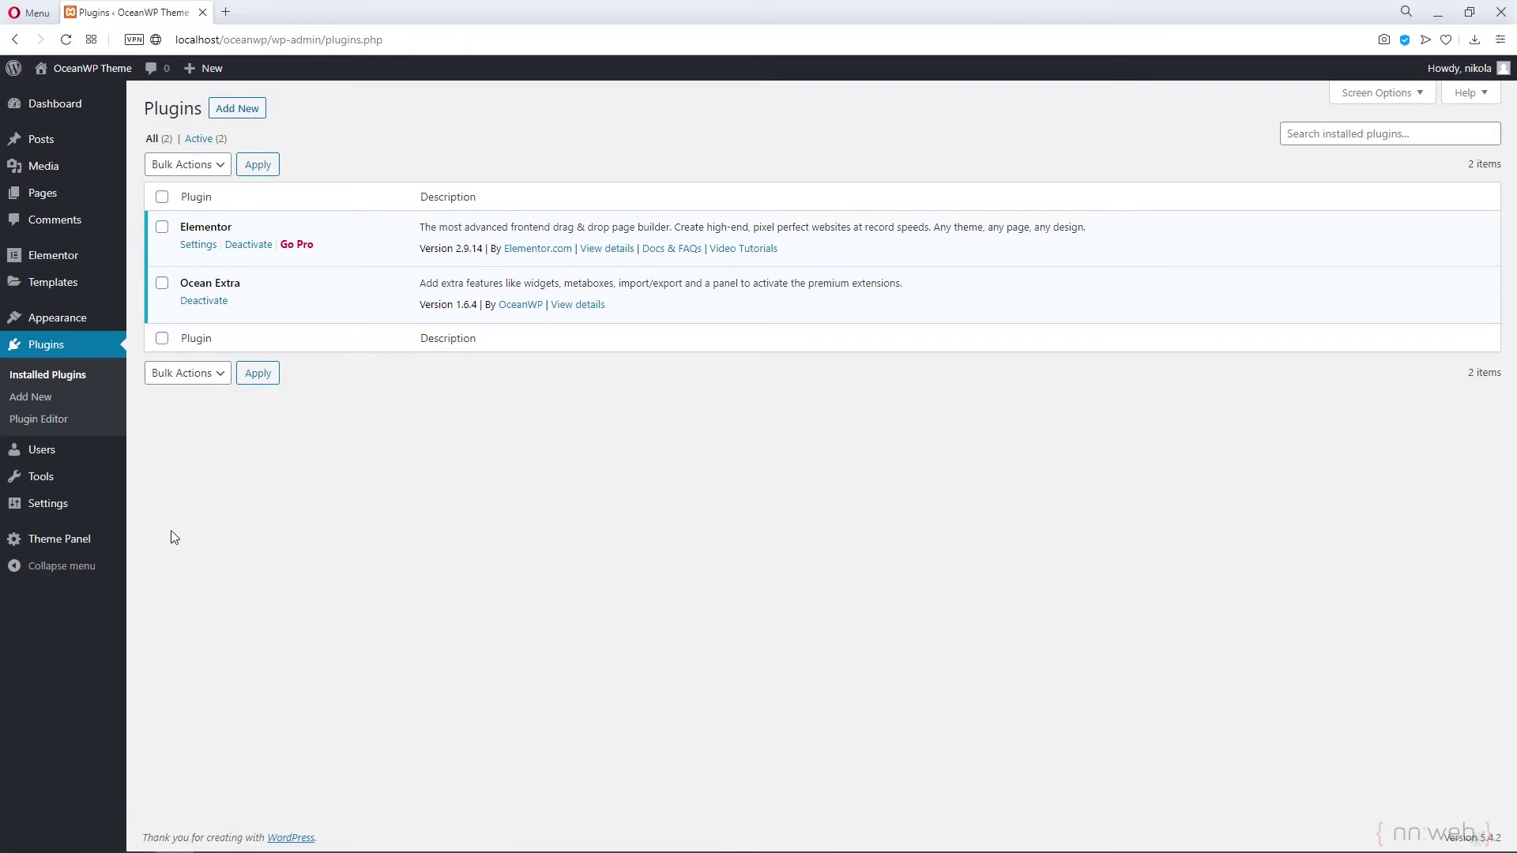
left_click(42, 545)
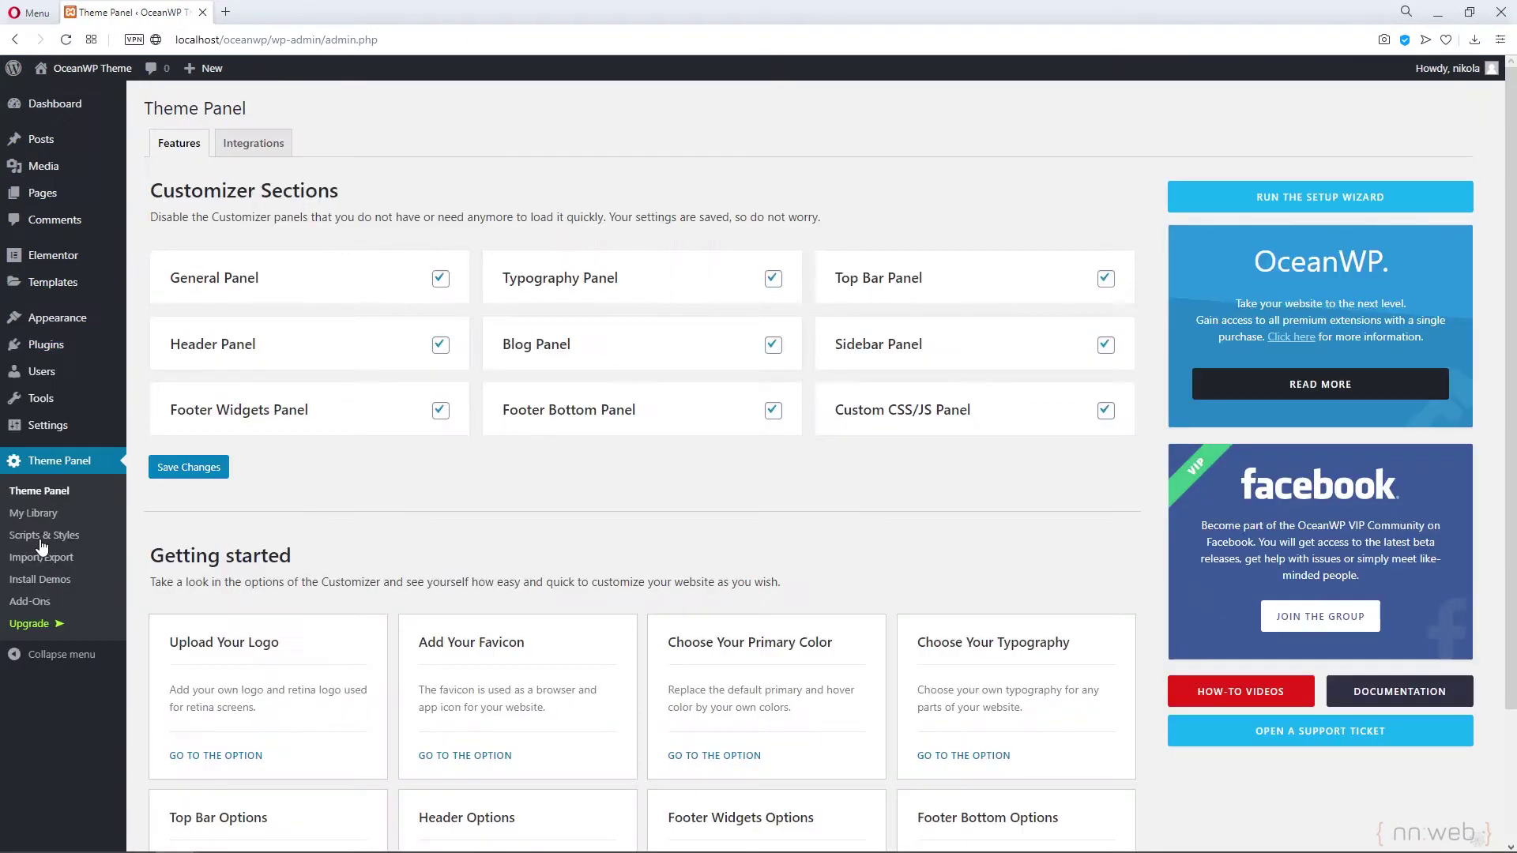
scroll(1037, 551, "down", 2)
scroll(1059, 511, "up", 2)
- Start the OceanWP setup wizard from the Theme Panel
left_click(1368, 207)
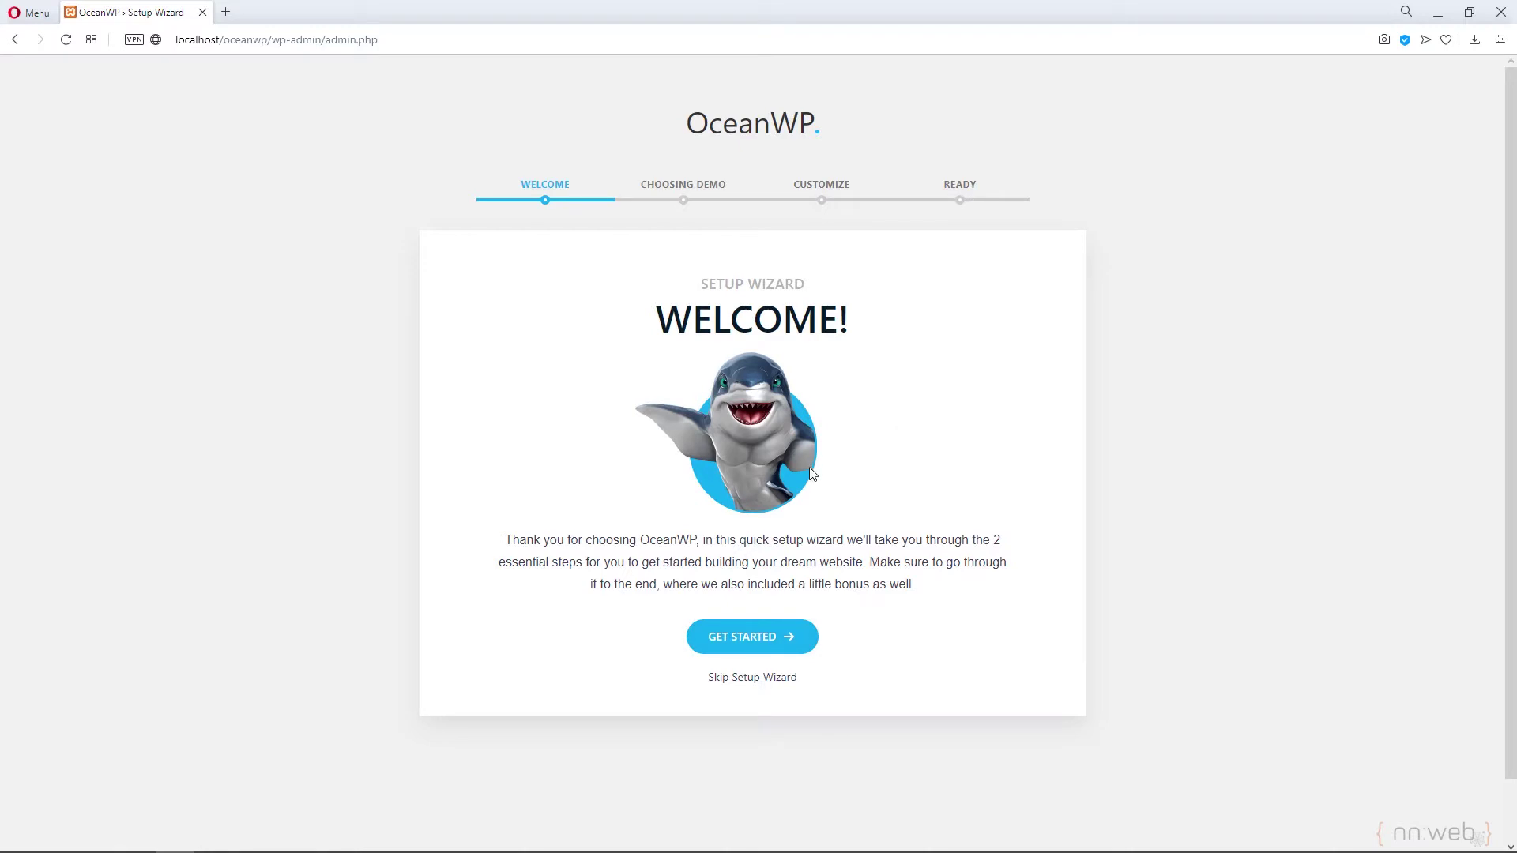
- Skip the setup wizard and browse the OceanWP demo library under Install Demos
left_click(779, 689)
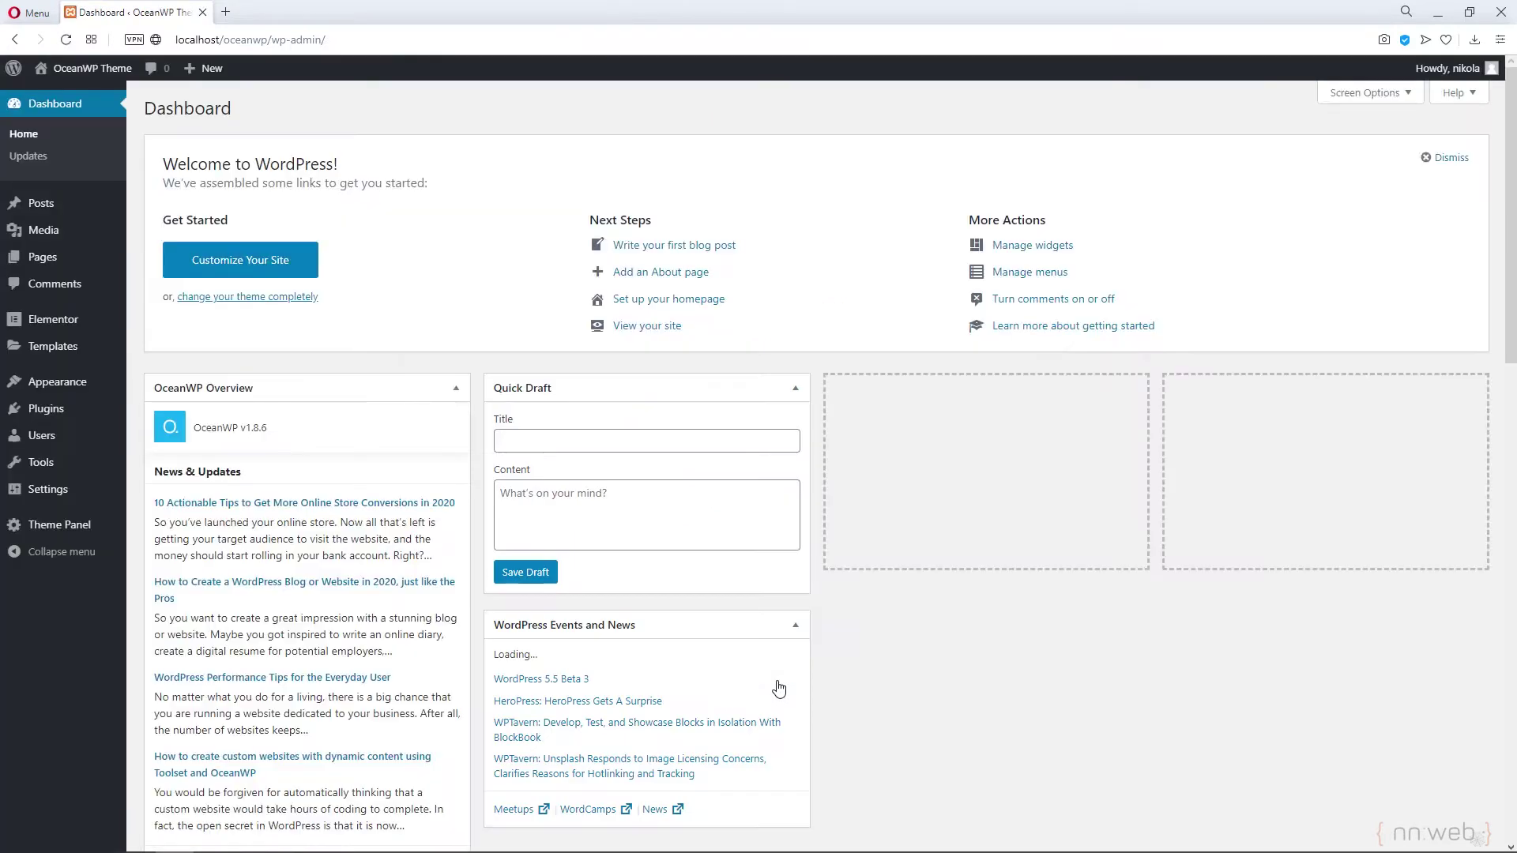
mouse_move(52, 530)
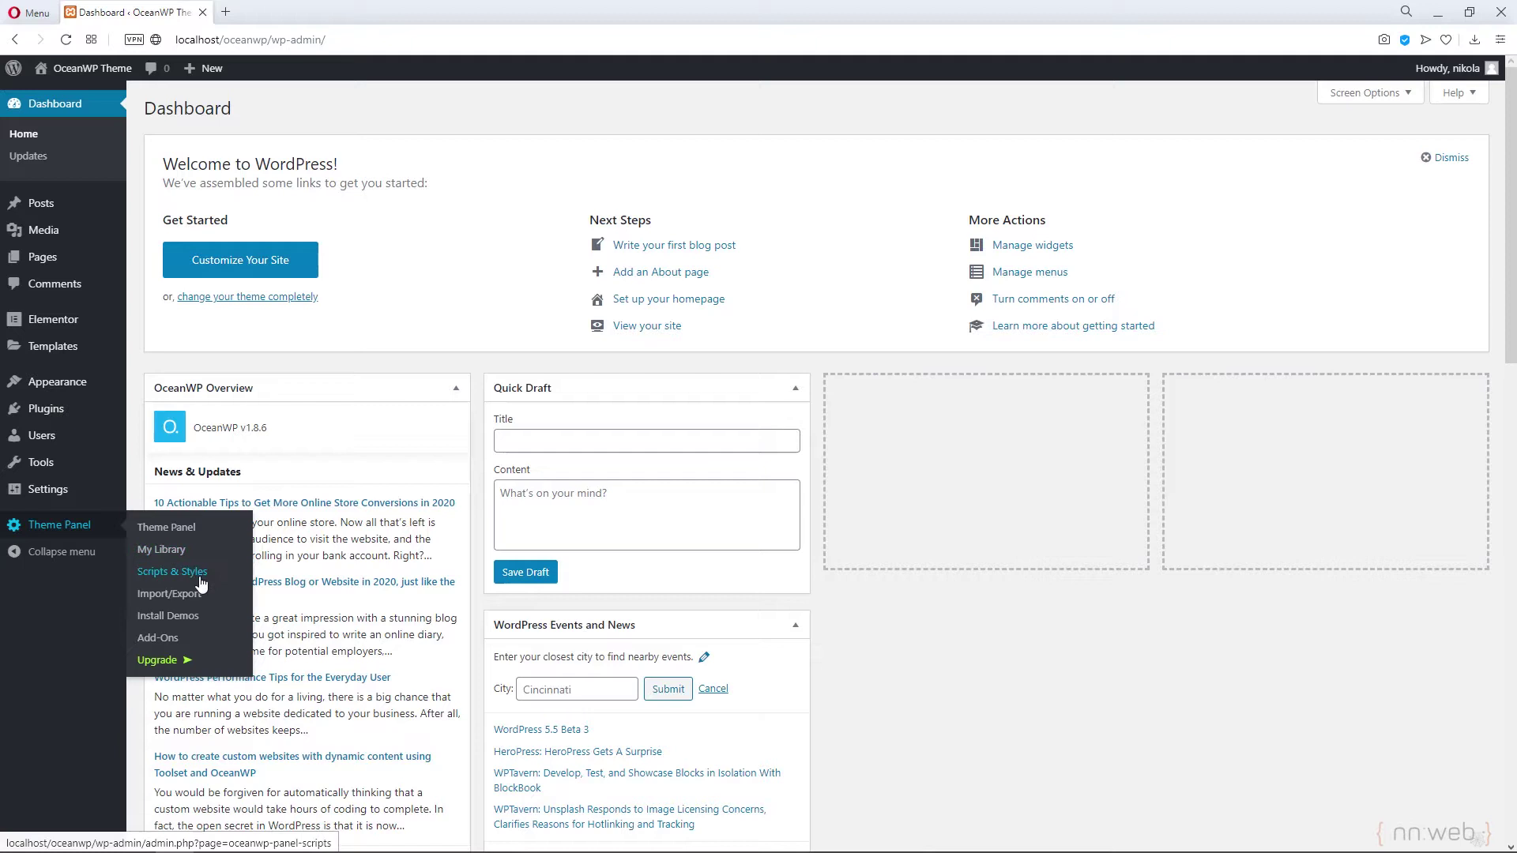
left_click(192, 625)
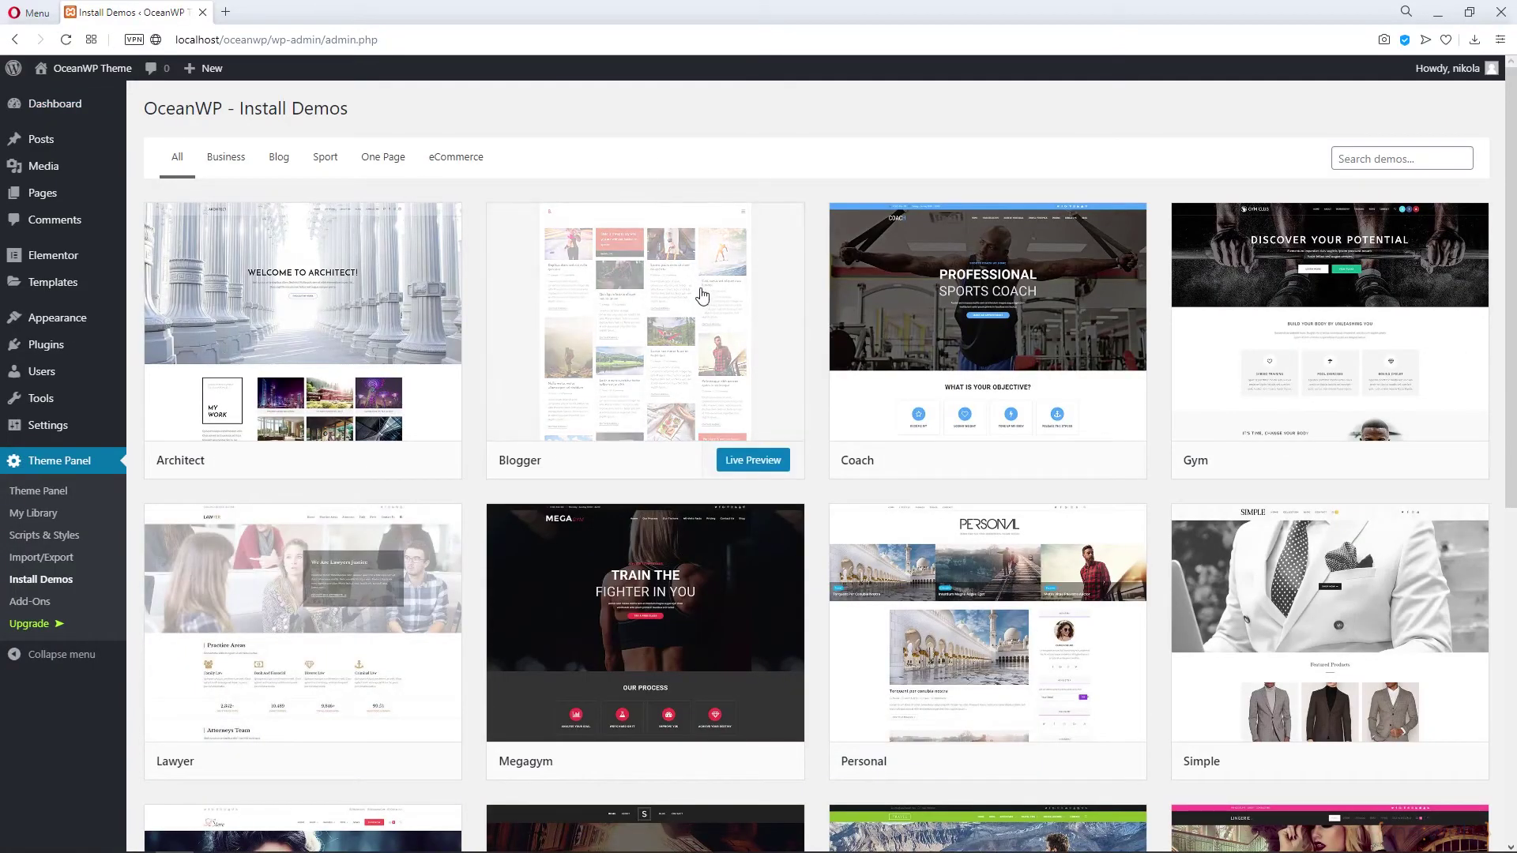
scroll(701, 296, "down", 6)
scroll(701, 300, "up", 6)
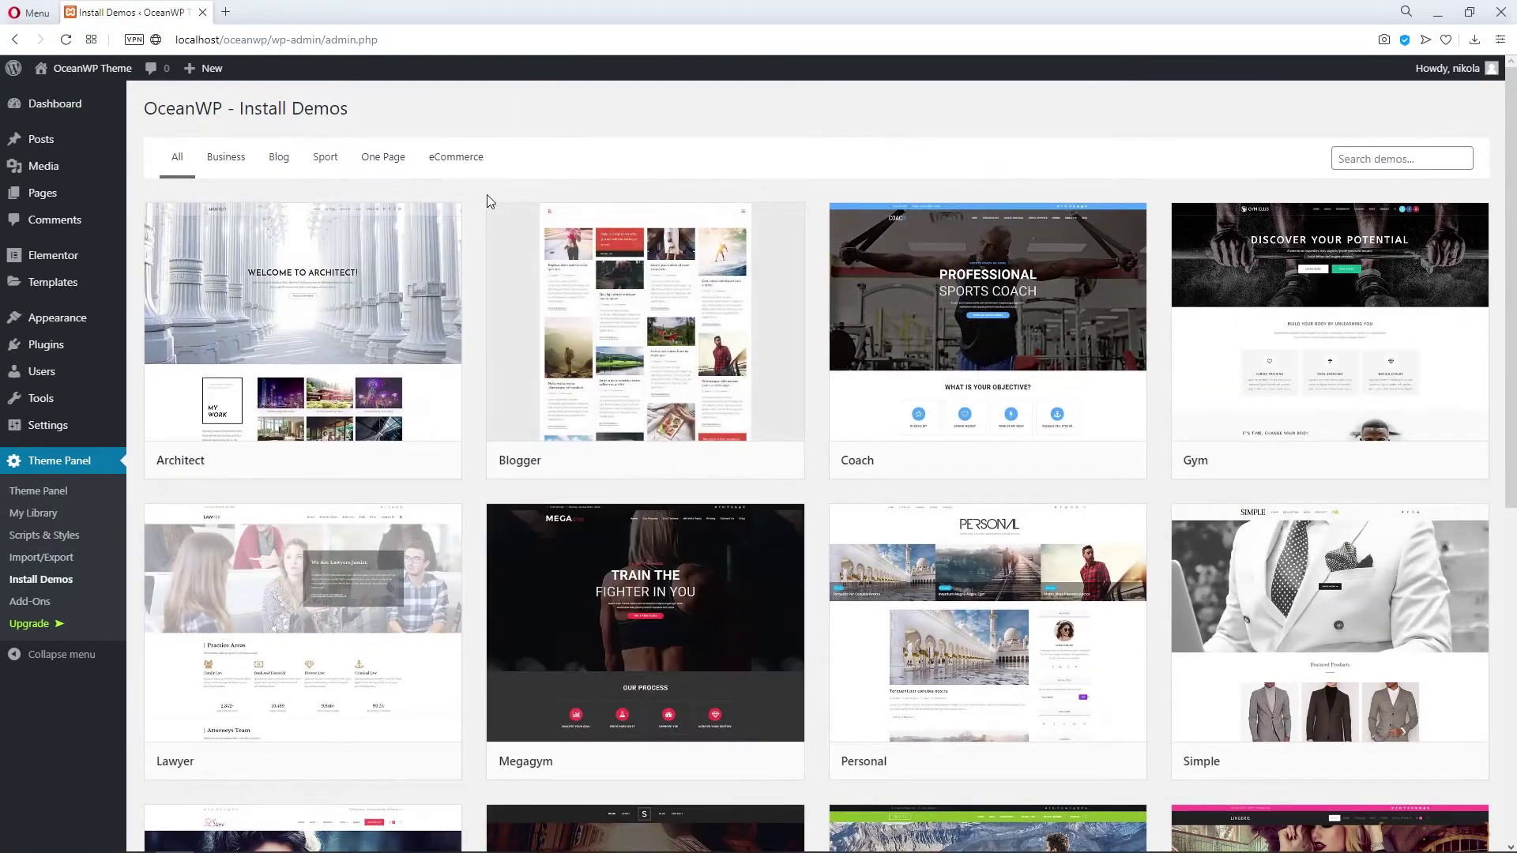
scroll(731, 490, "down", 5)
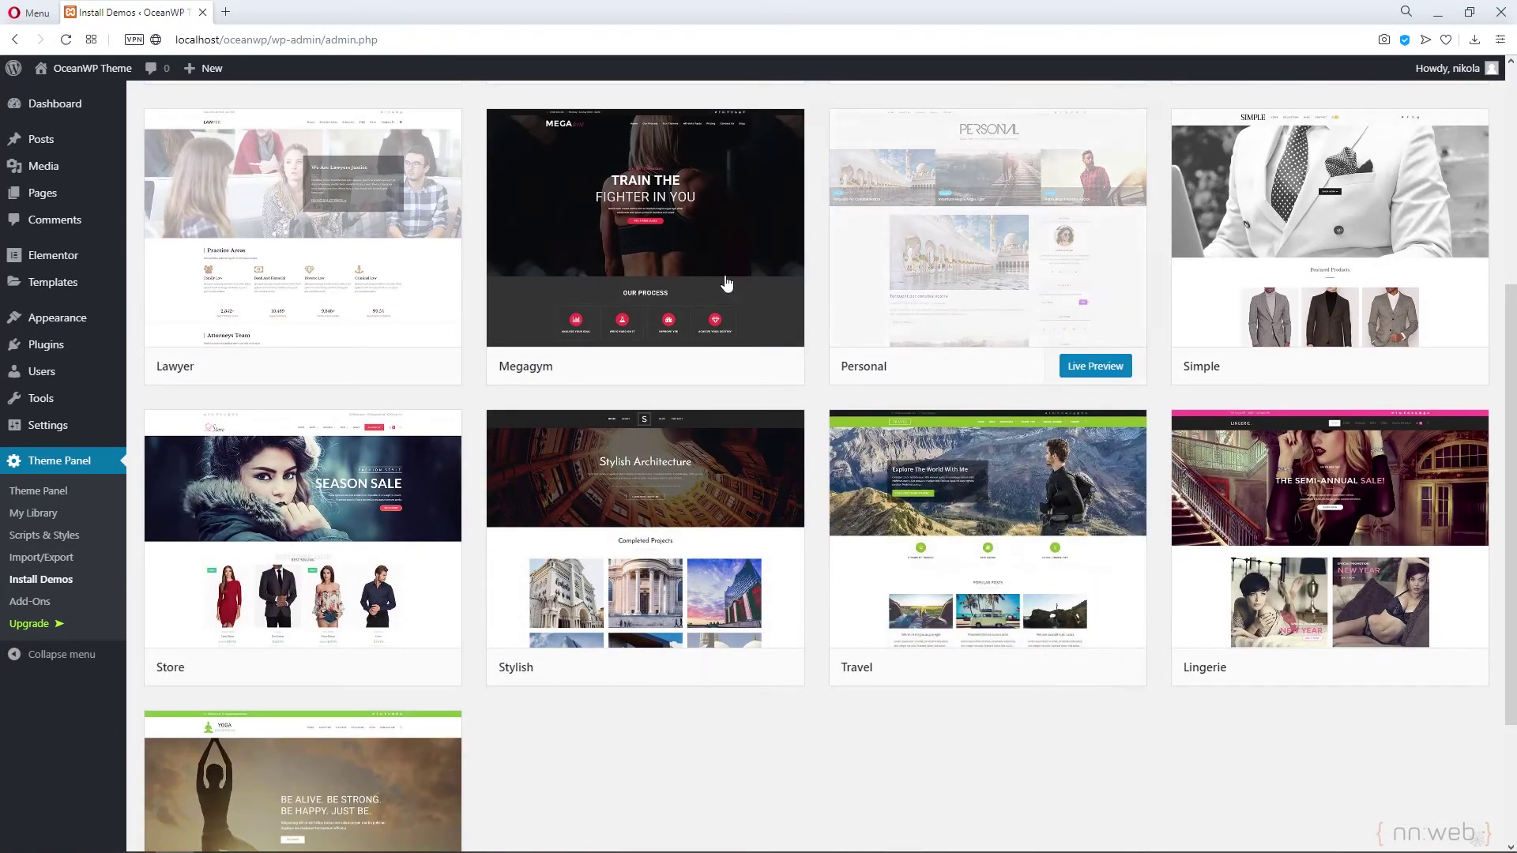
- Review the Megagym demo's import requirements, then move on to the OceanWP Add-Ons page
left_click(689, 222)
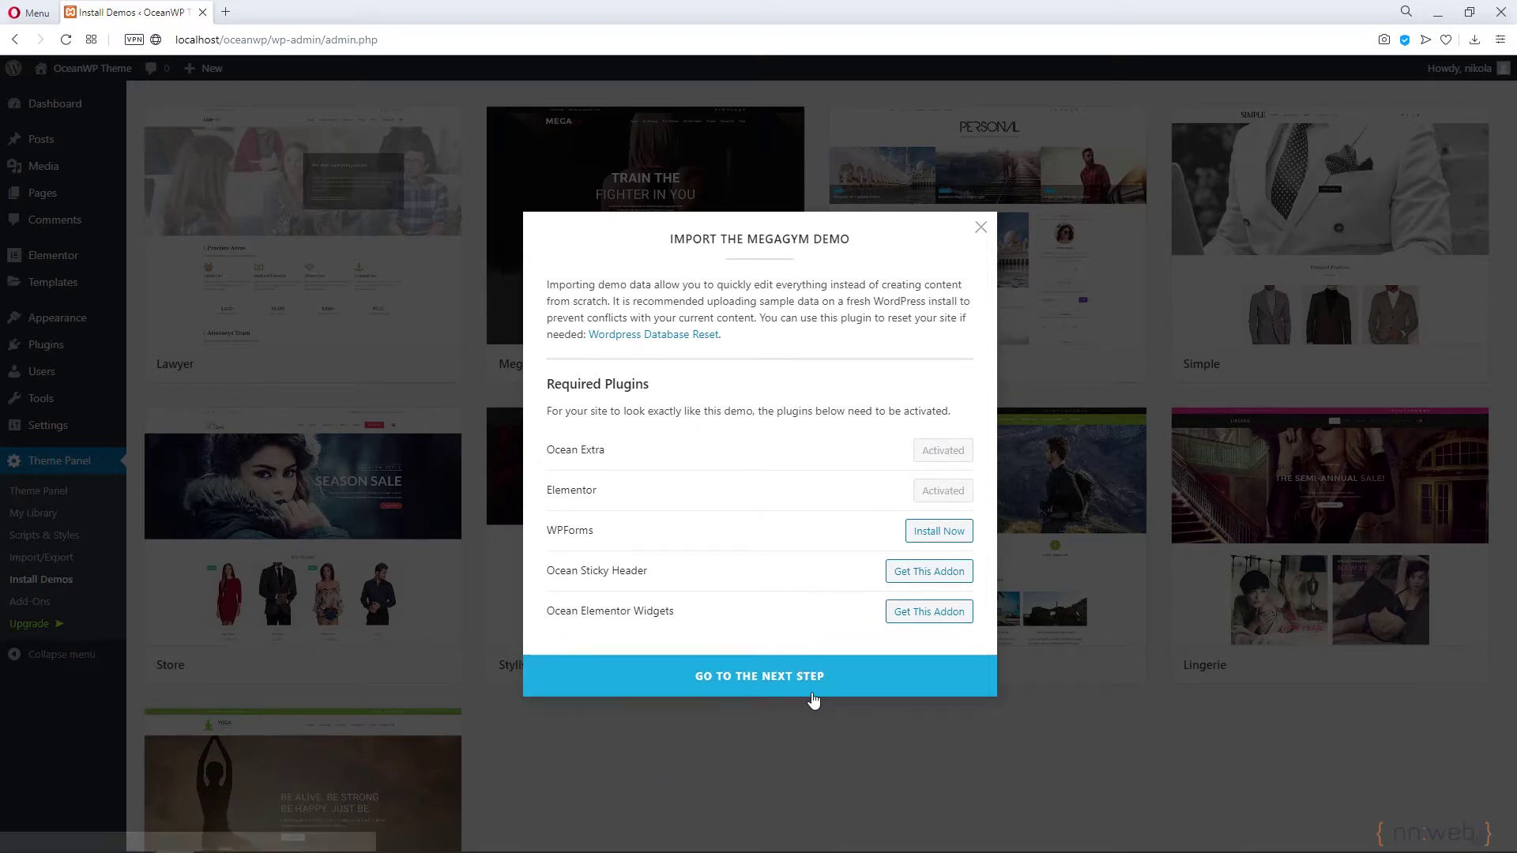
left_click(978, 231)
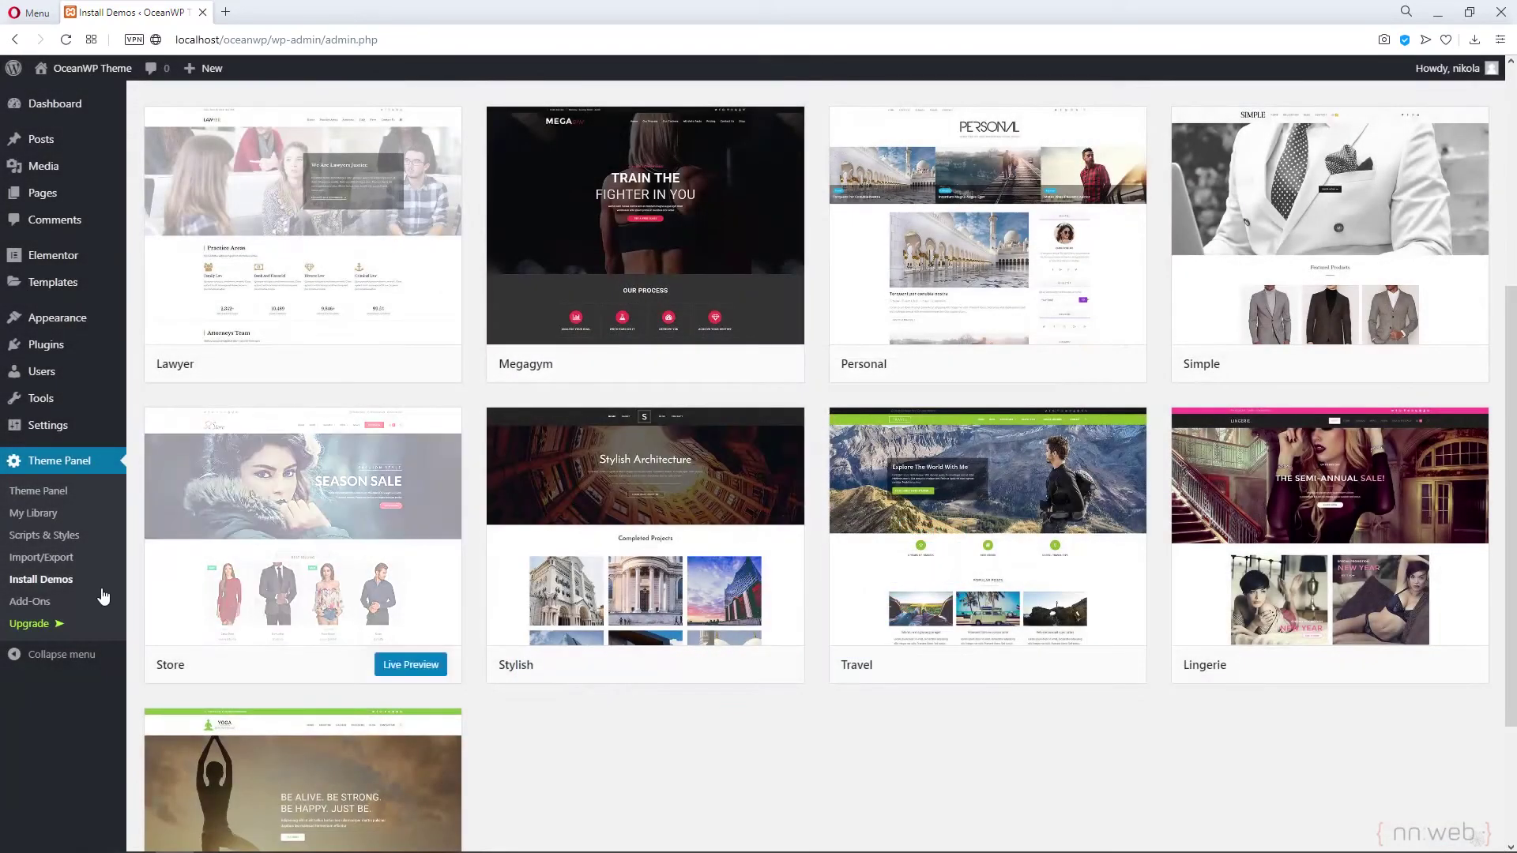
left_click(46, 602)
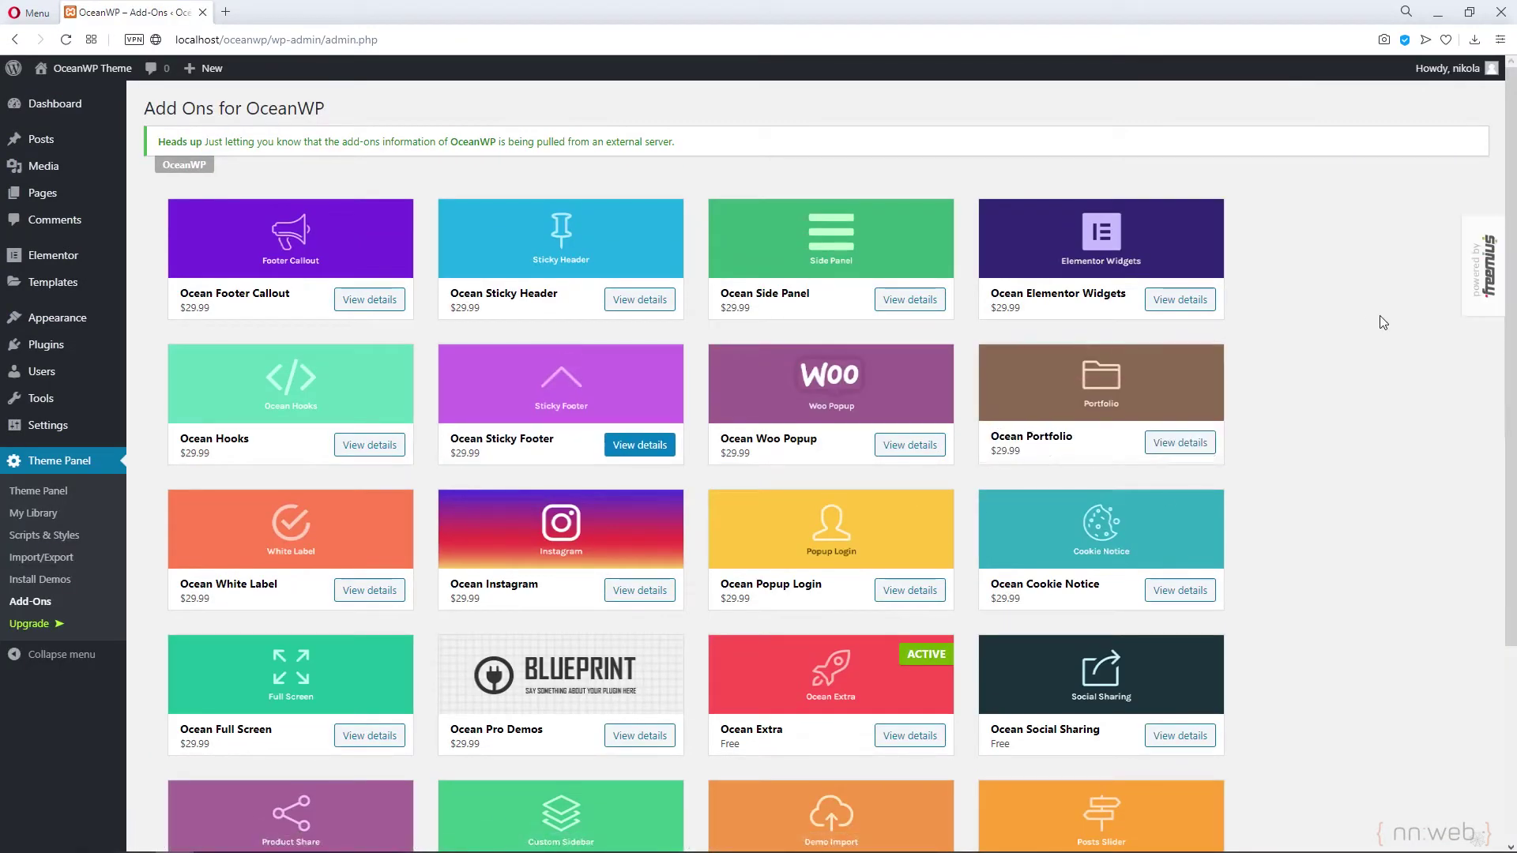
- Scroll through the OceanWP add-ons catalogue, then visit the live site's front page
scroll(1357, 335, "down", 3)
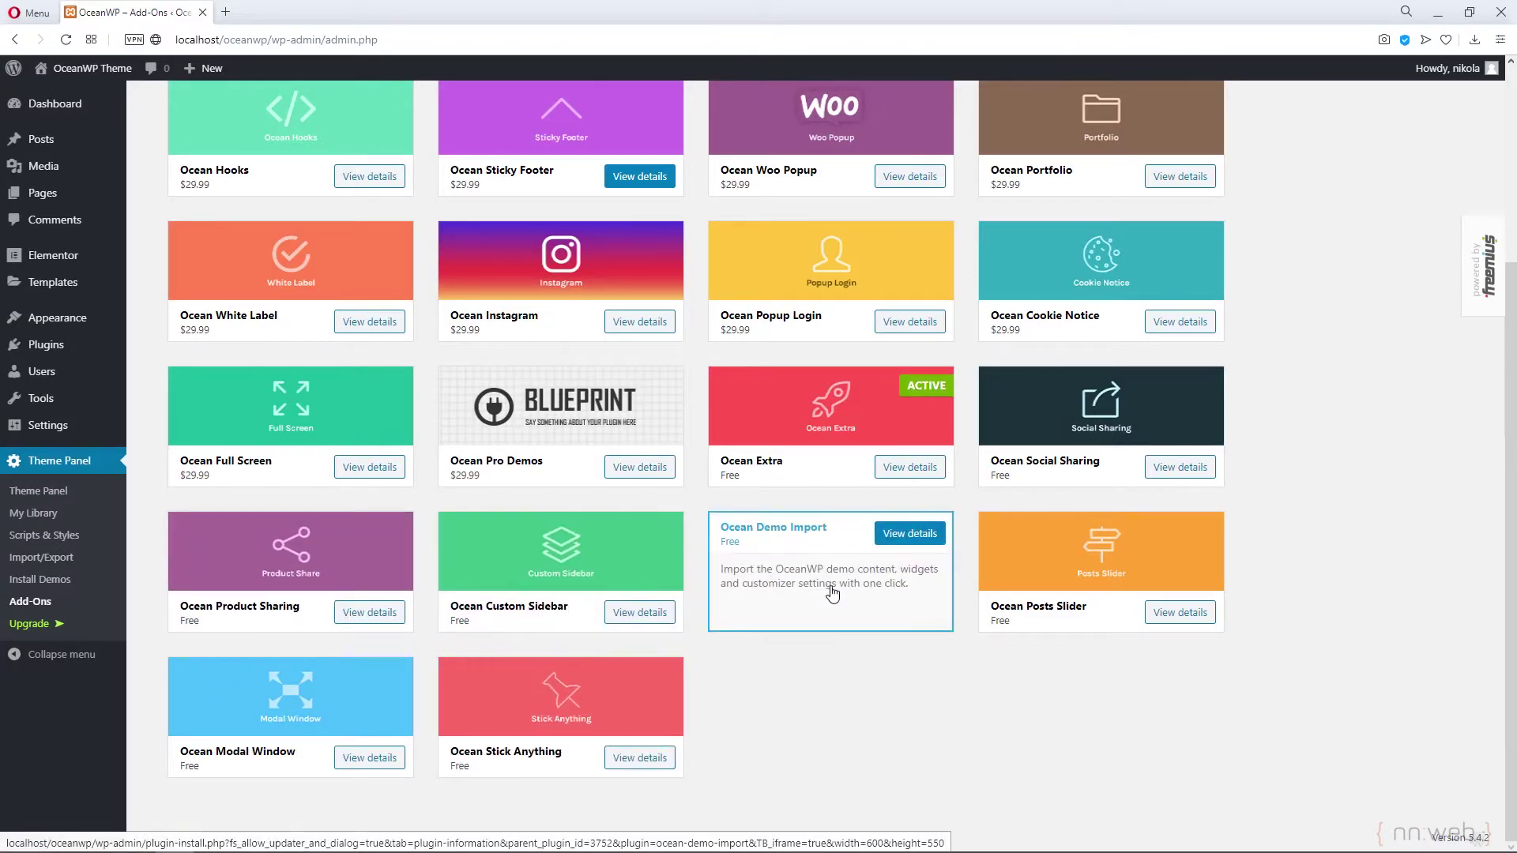
scroll(841, 762, "up", 3)
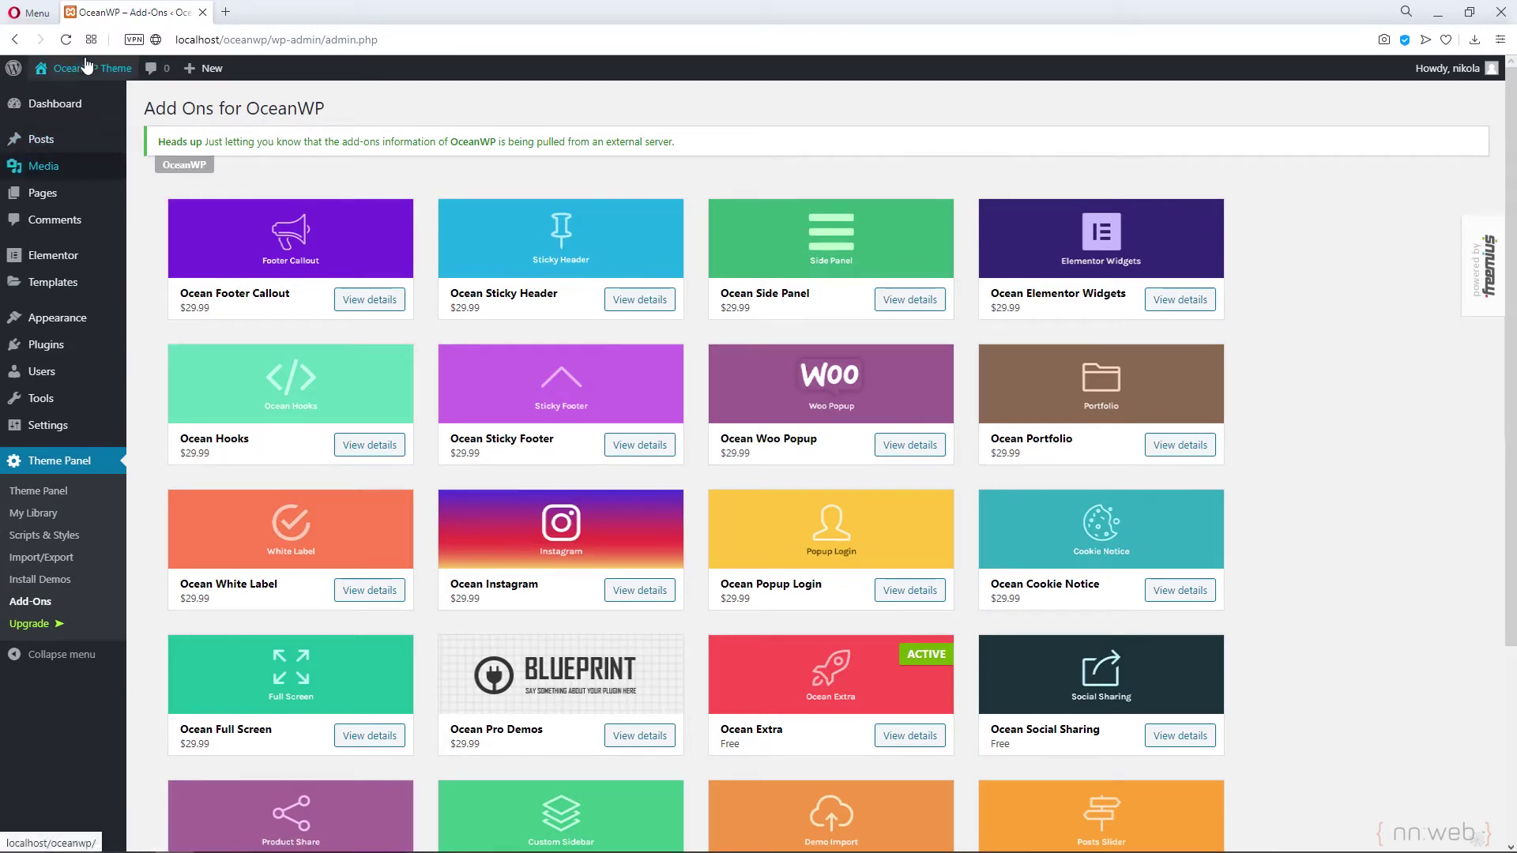
mouse_move(71, 68)
left_click(57, 94)
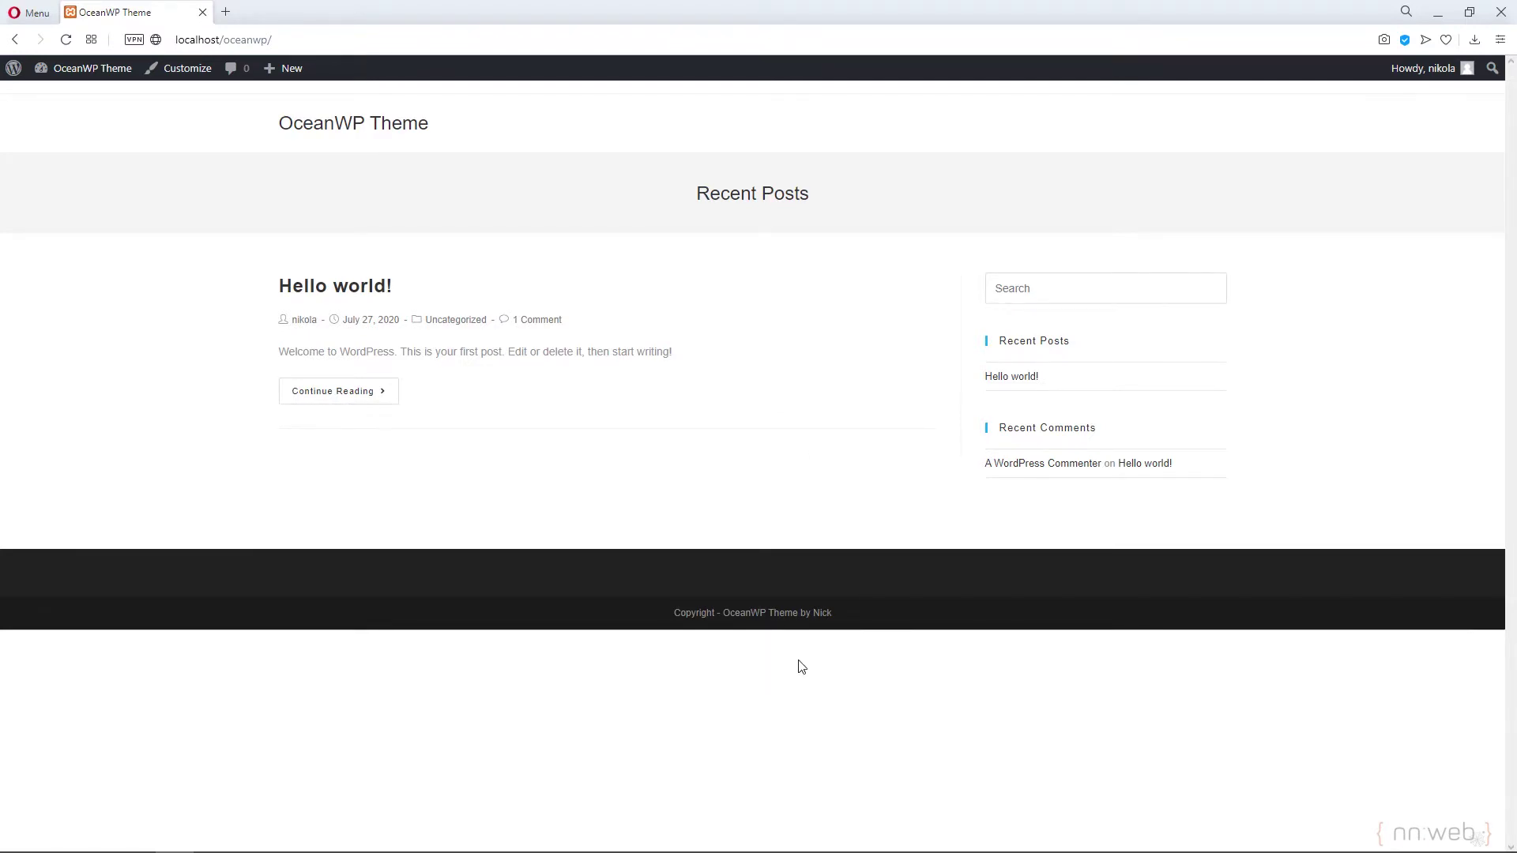
- Open the Customizer from the admin bar on the site's front page
left_click(183, 68)
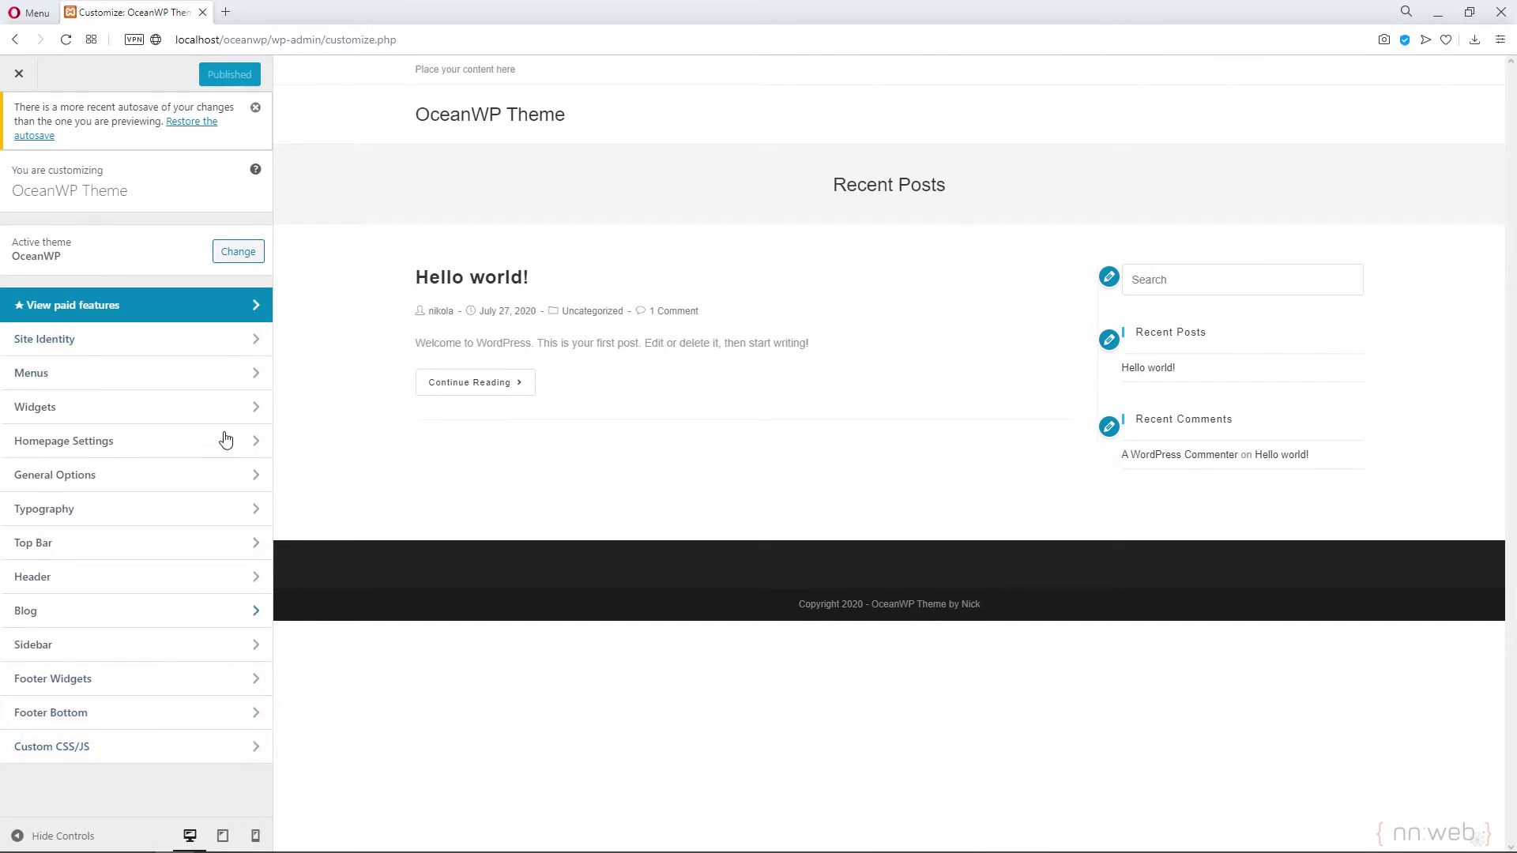
- Change the Site Identity tagline to 'TestingArea for OceanWP Theme'
left_click(255, 108)
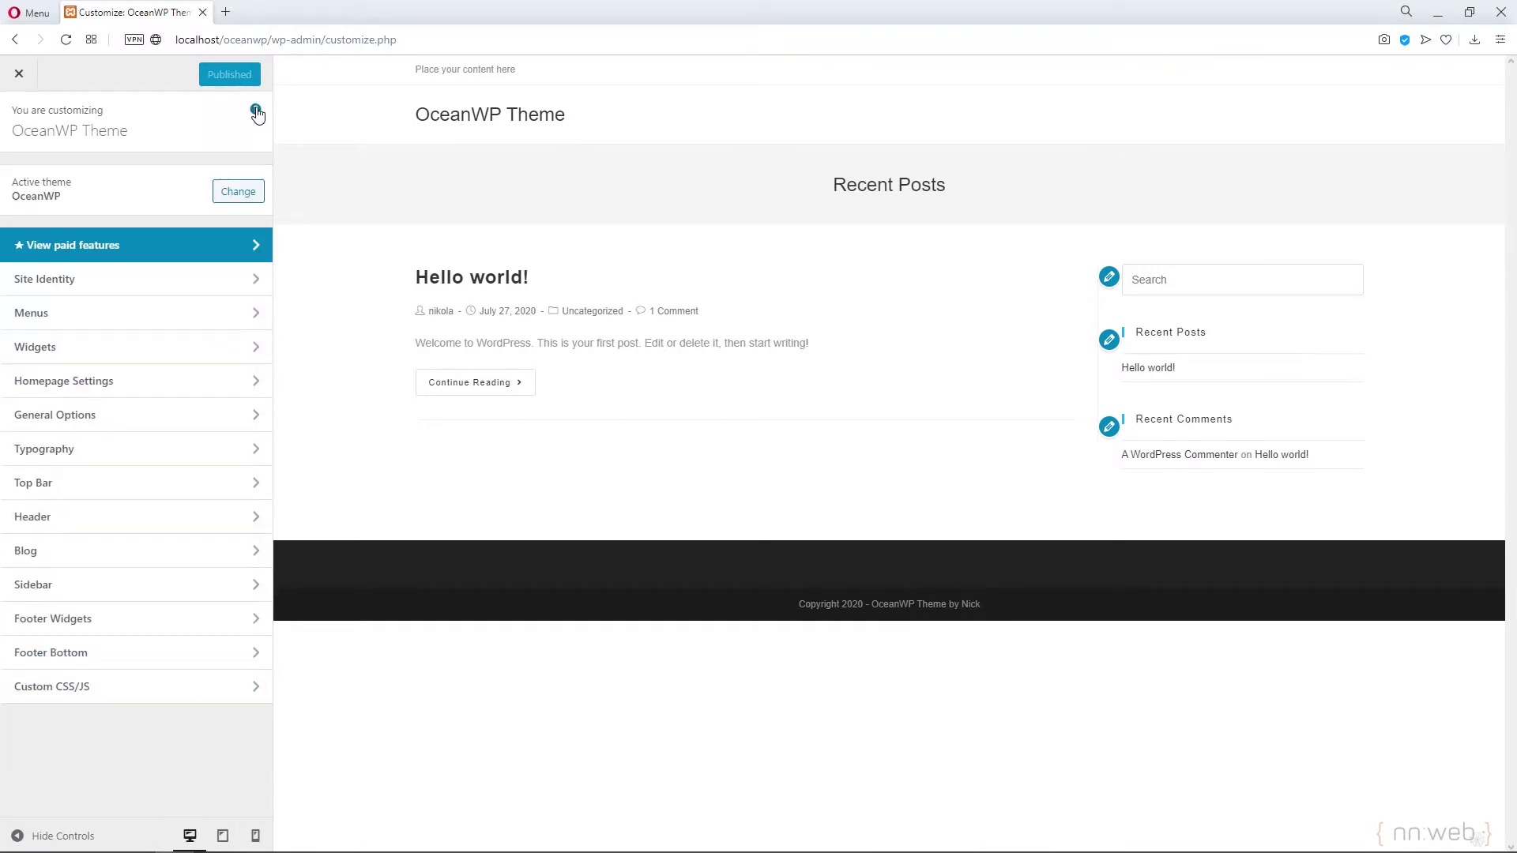
left_click(149, 287)
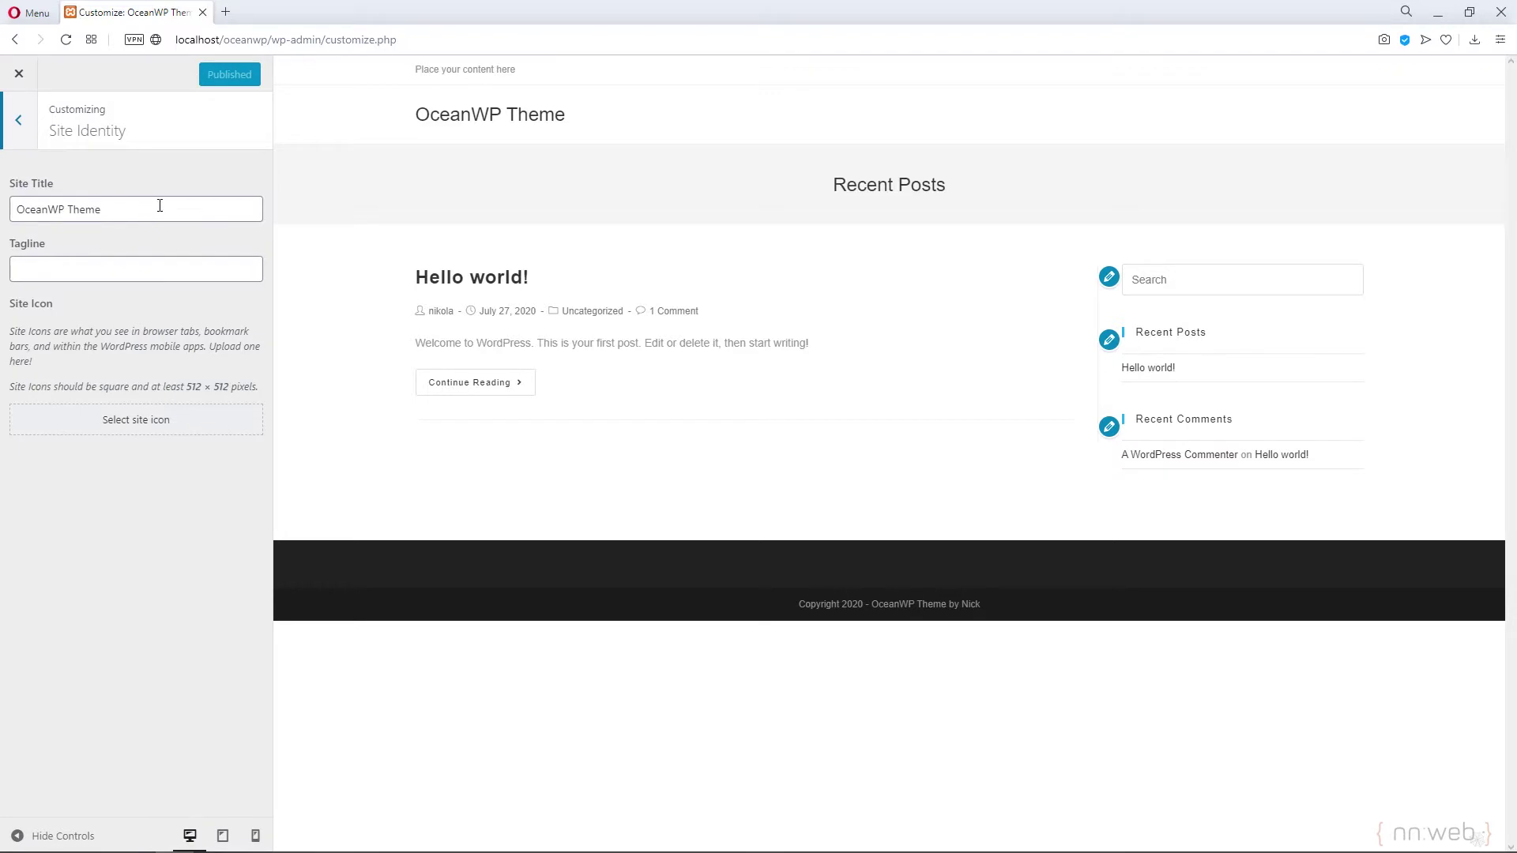
left_click(128, 271)
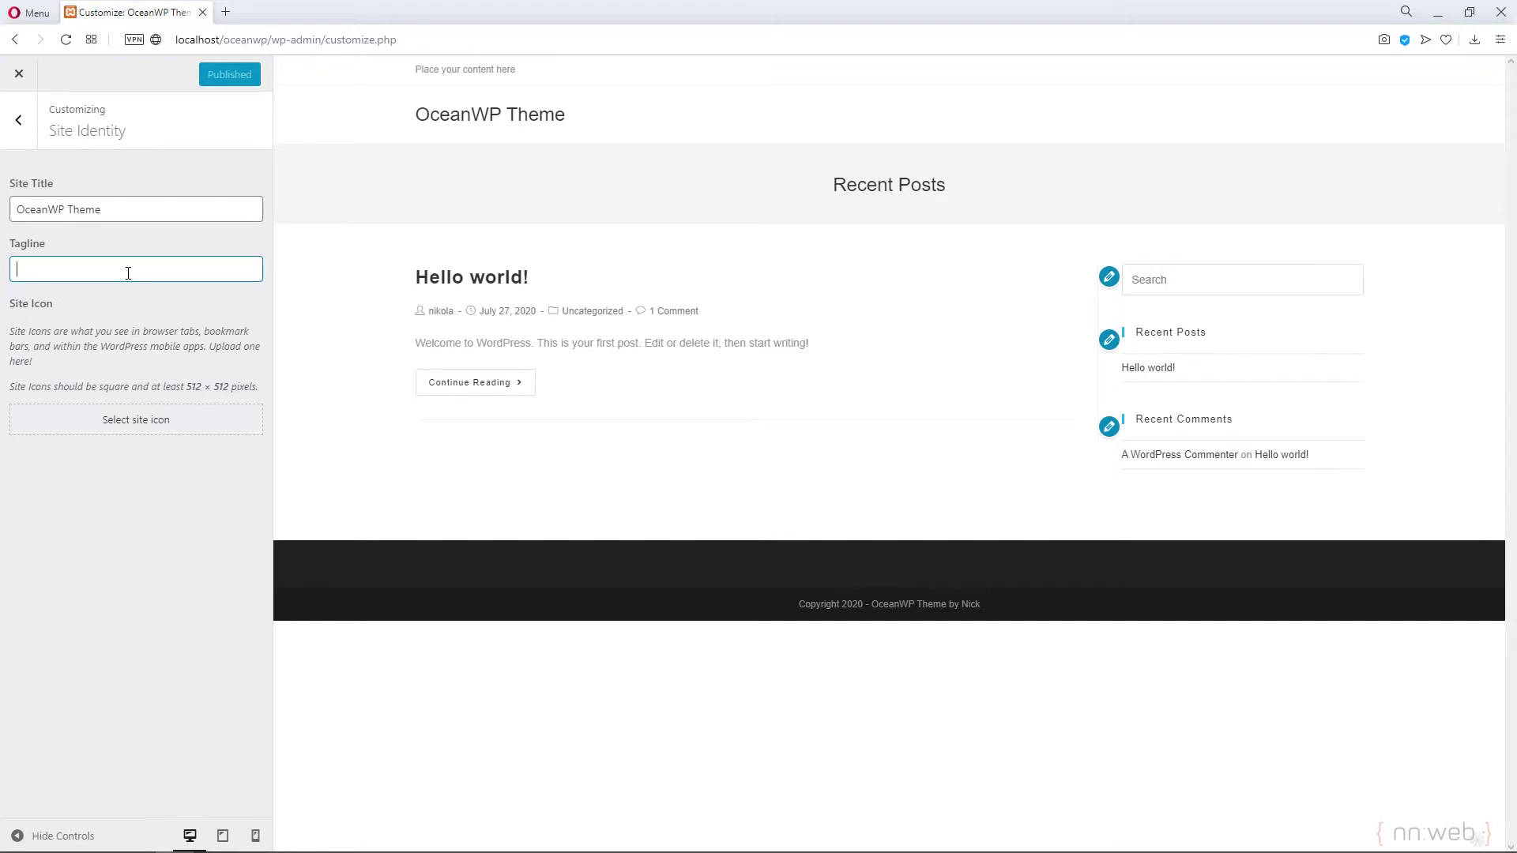
type("TestingArea for Ocen")
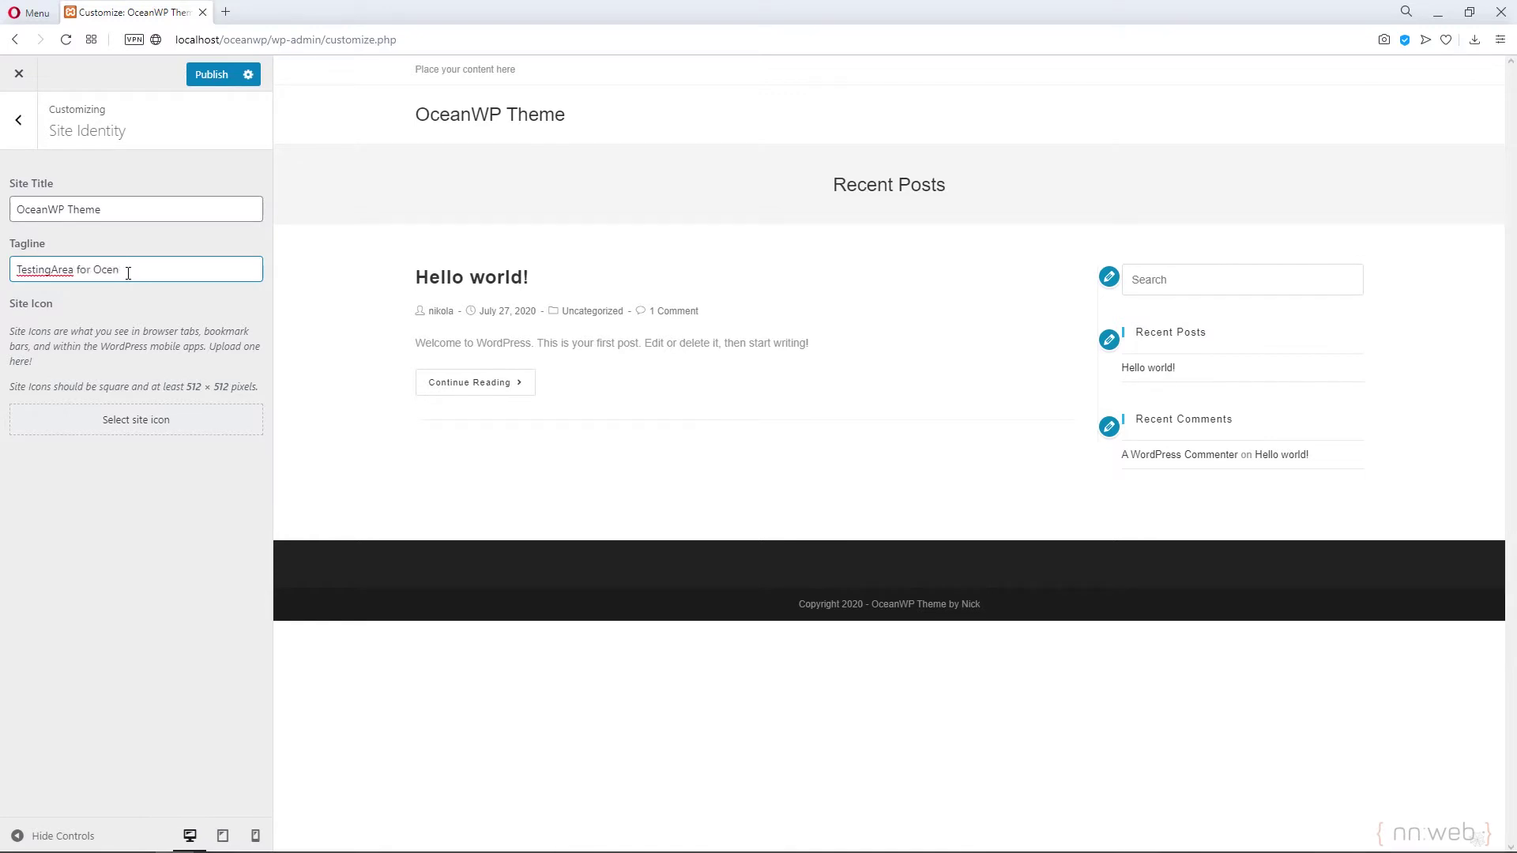
key("BackSpace")
type("Theme")
left_click(18, 133)
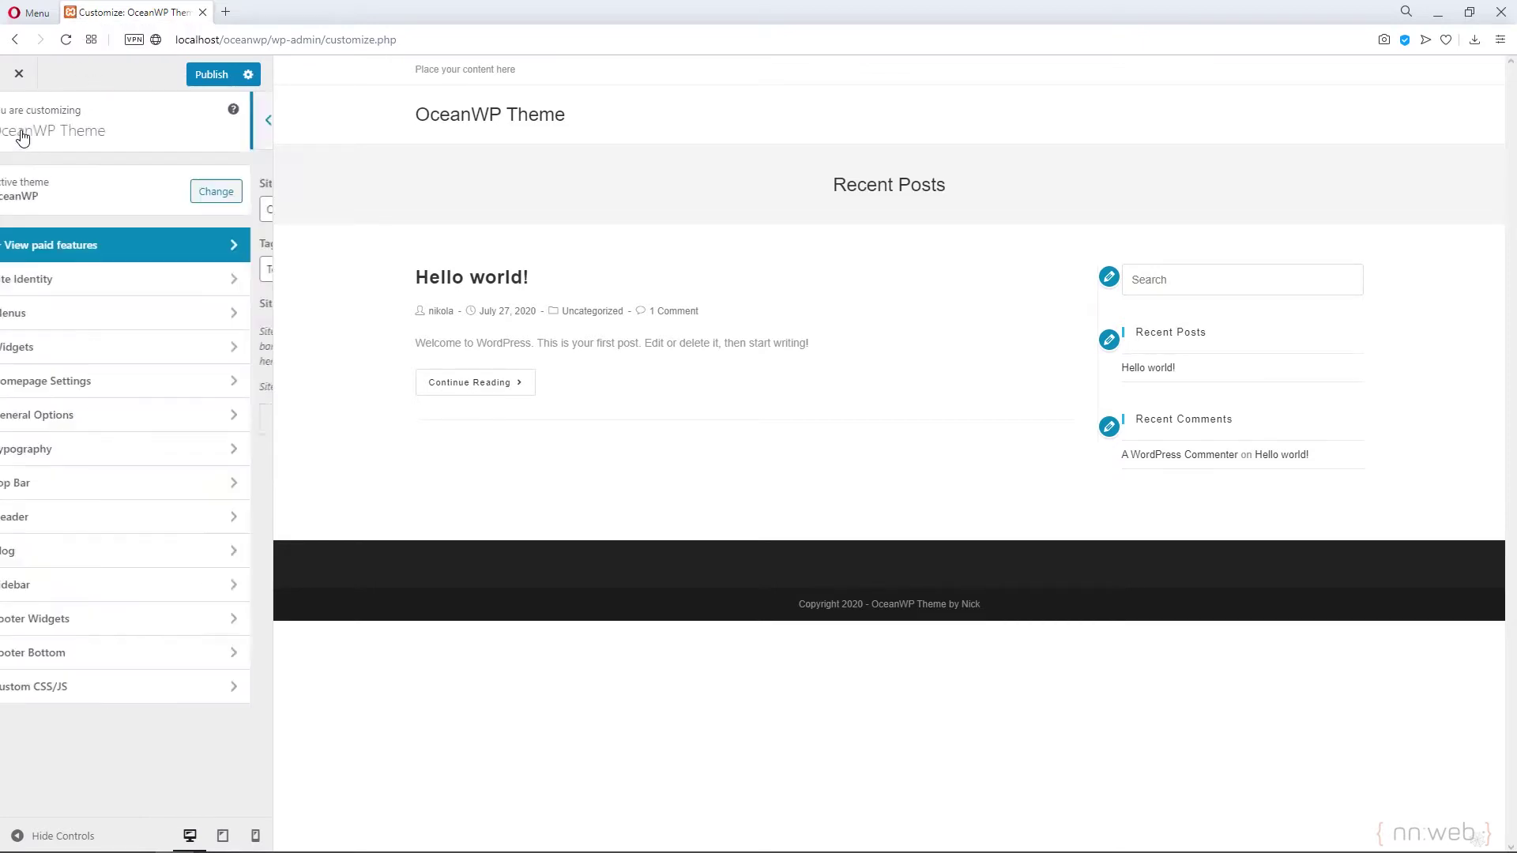
left_click(114, 323)
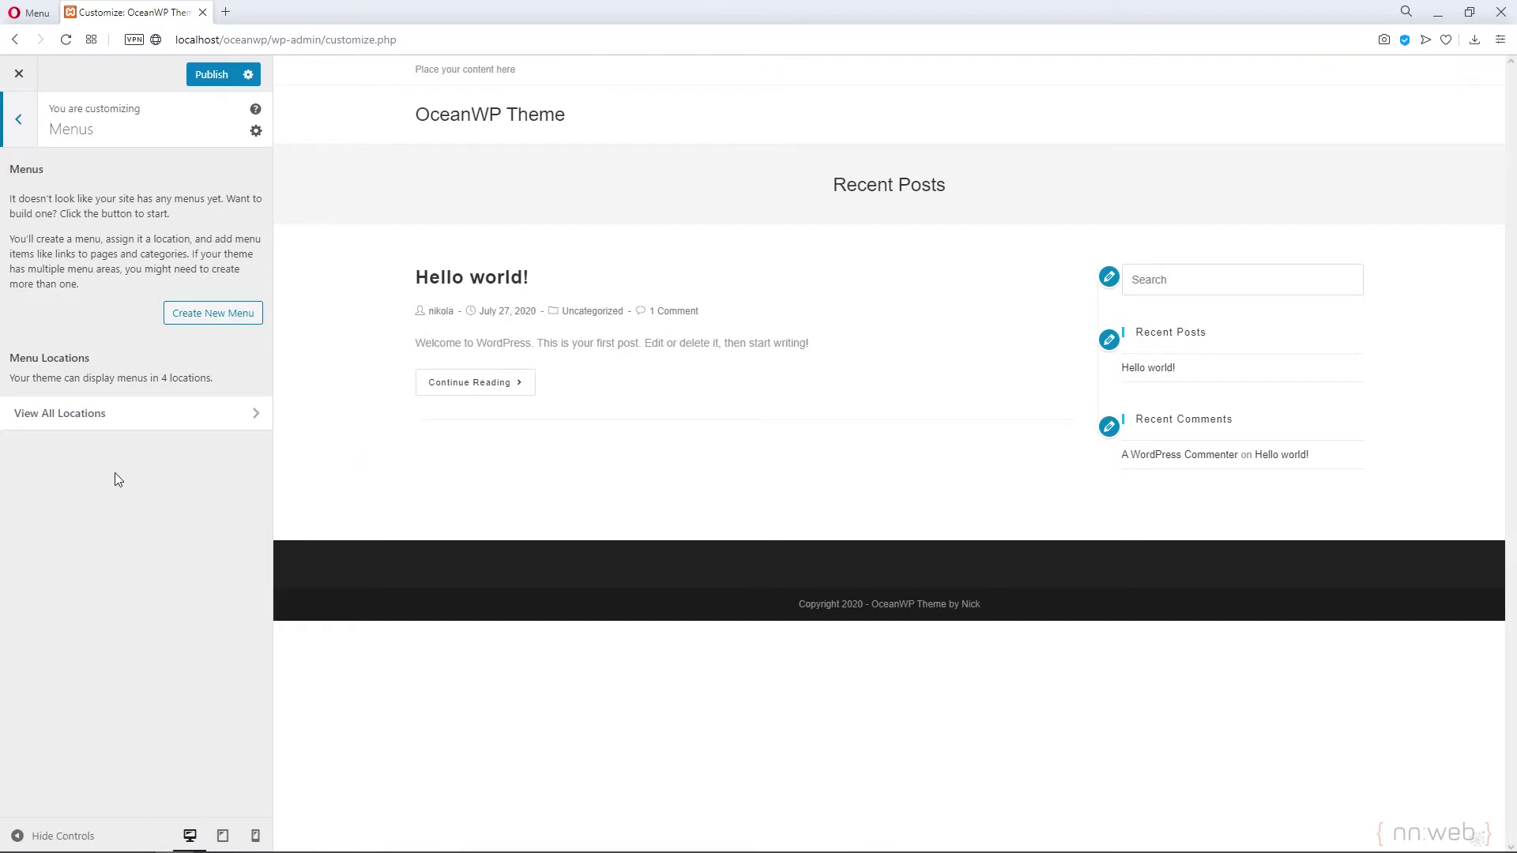
left_click(126, 419)
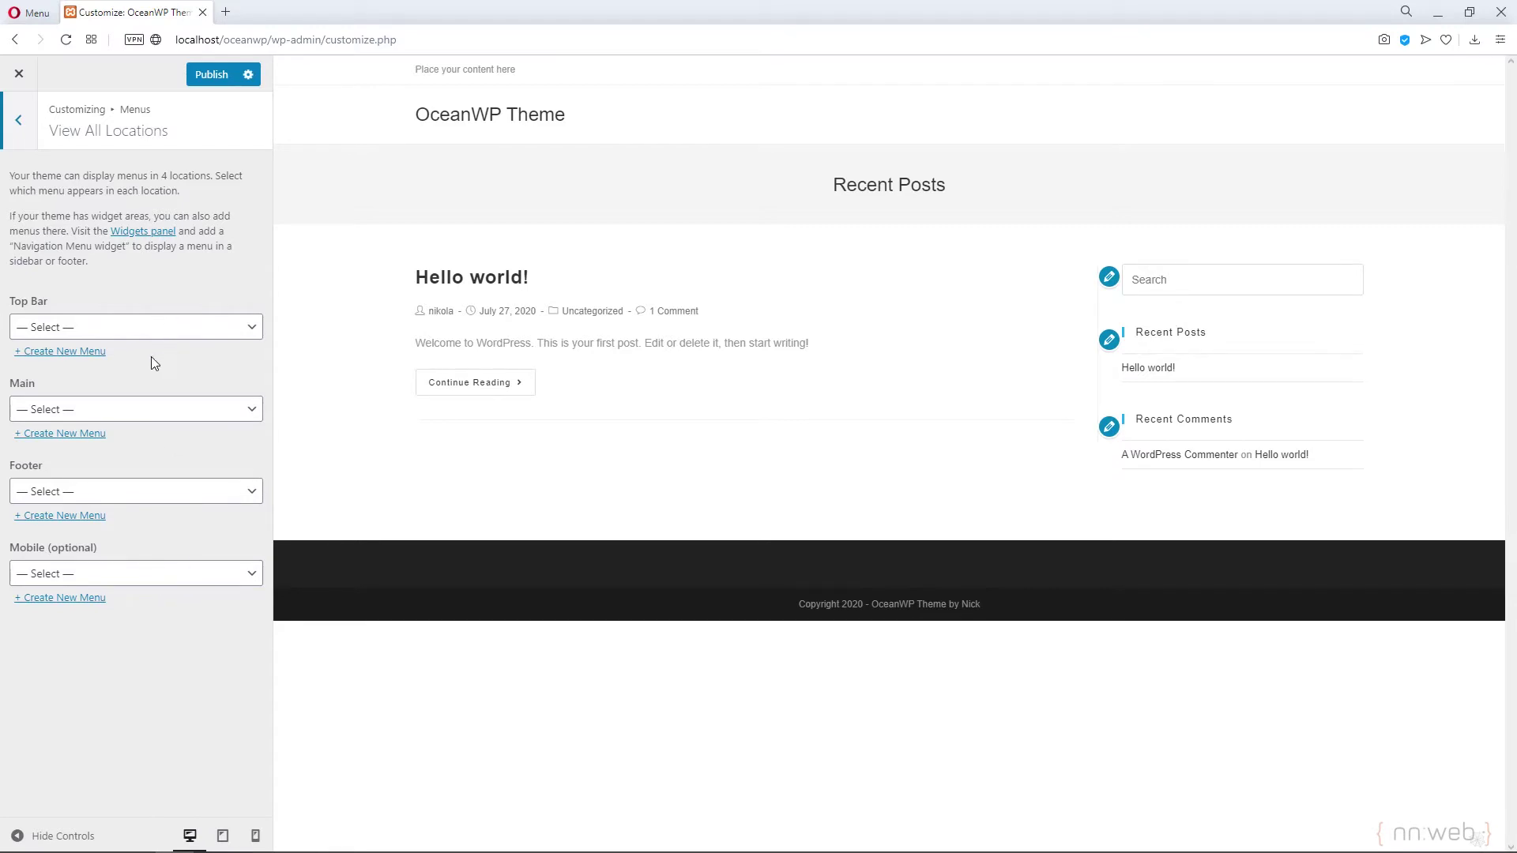
left_click(119, 328)
left_click(119, 332)
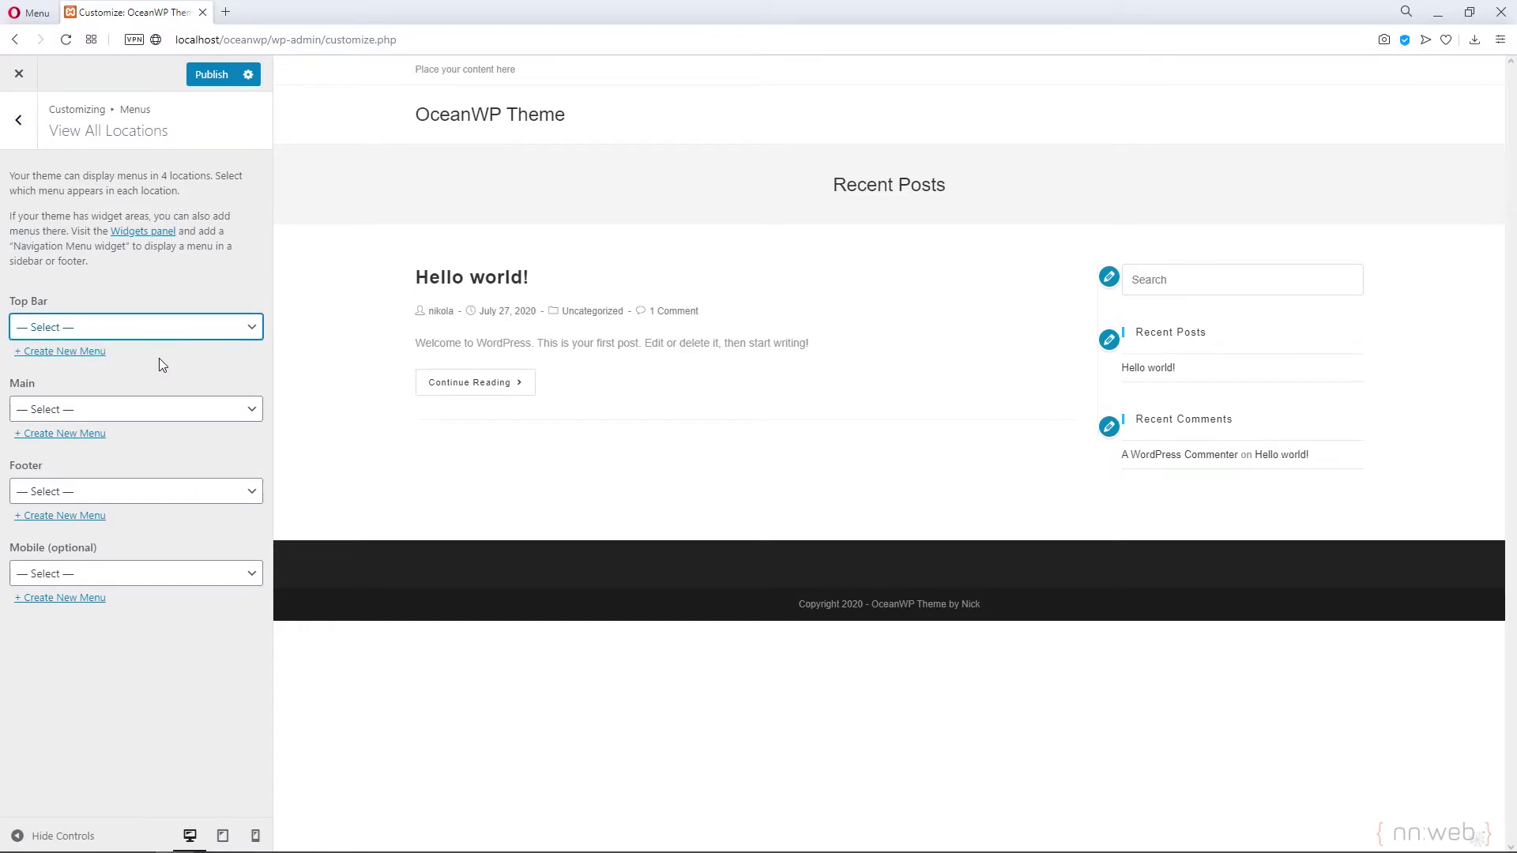
left_click(20, 130)
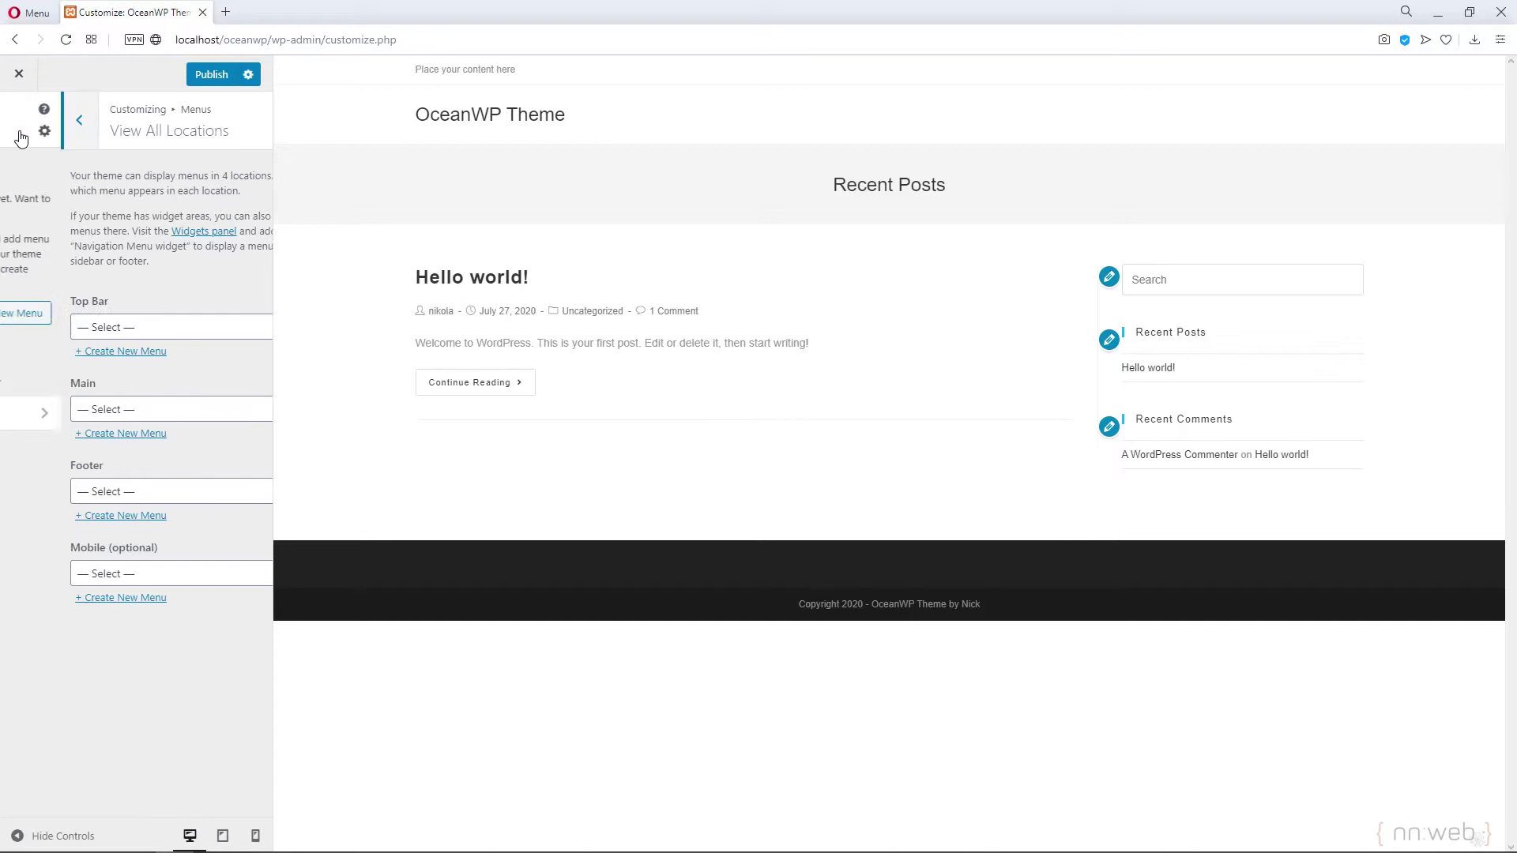
- Inspect the Default Sidebar's available widgets and Search widget settings, then return to the widget areas
left_click(21, 136)
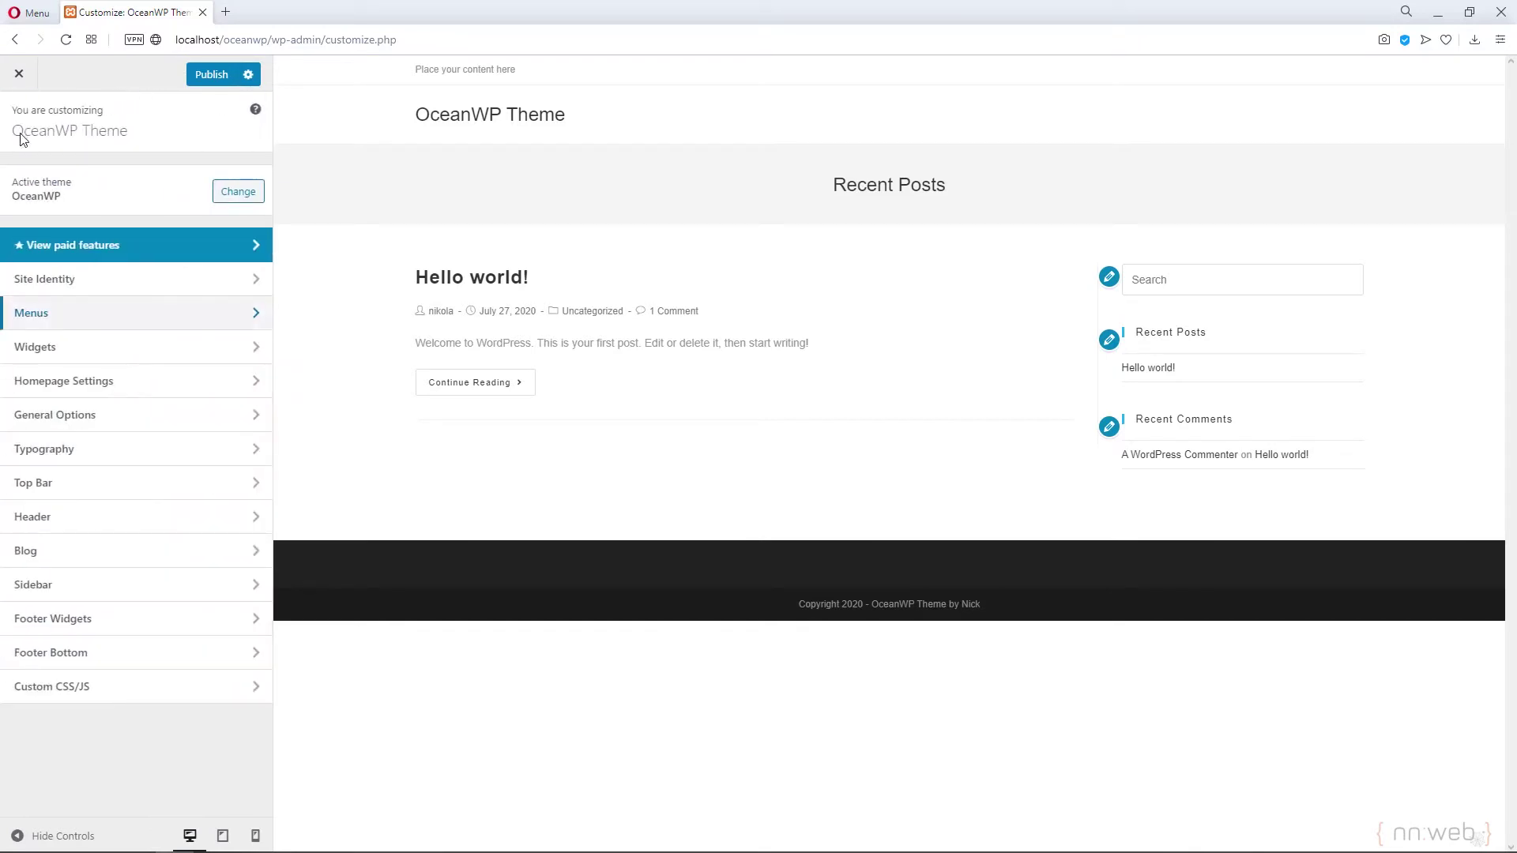
left_click(119, 350)
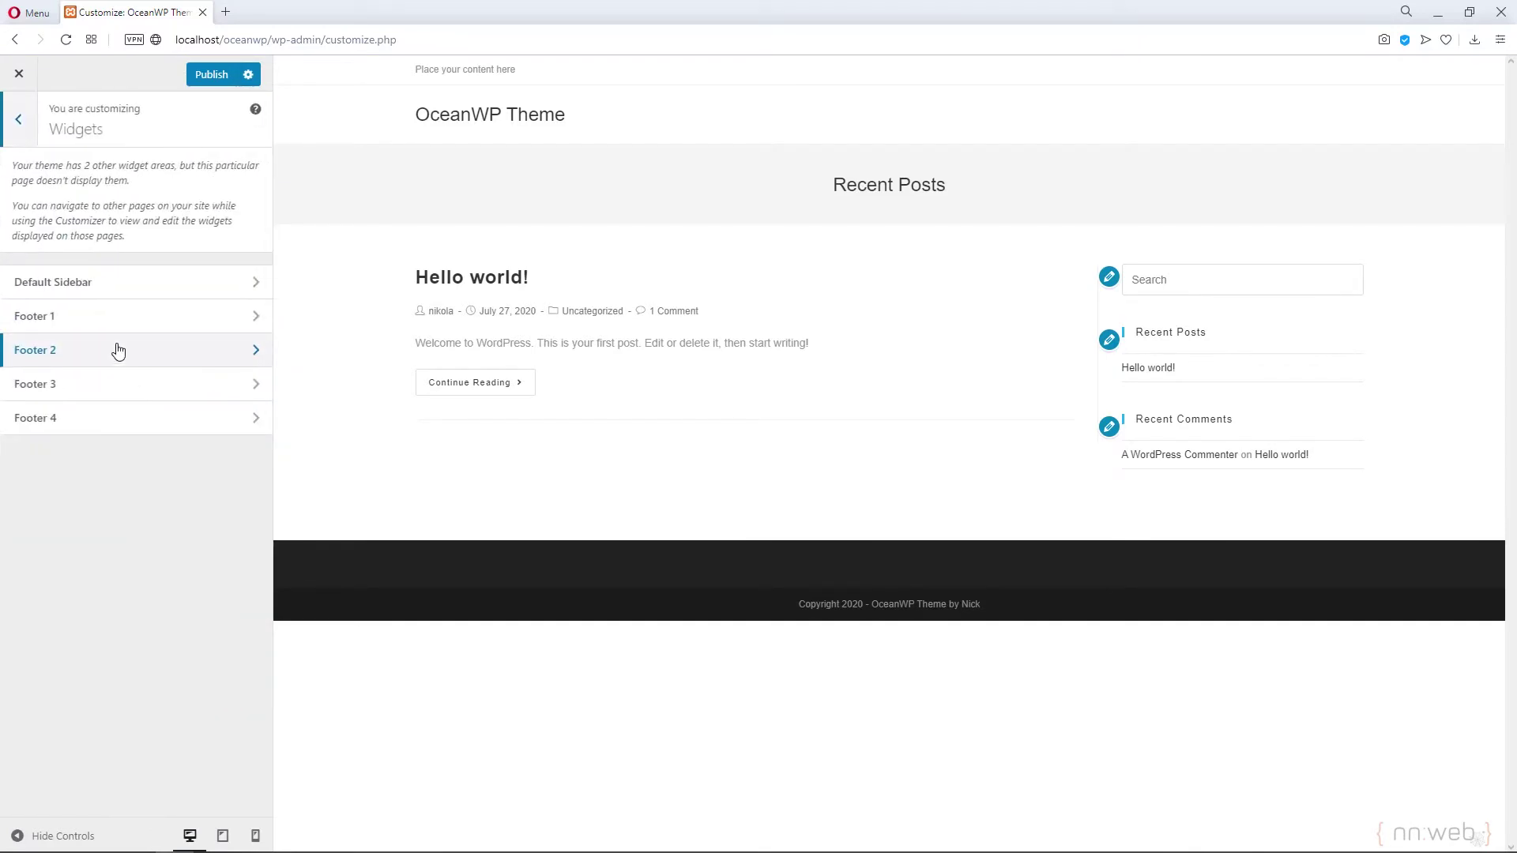
left_click(153, 286)
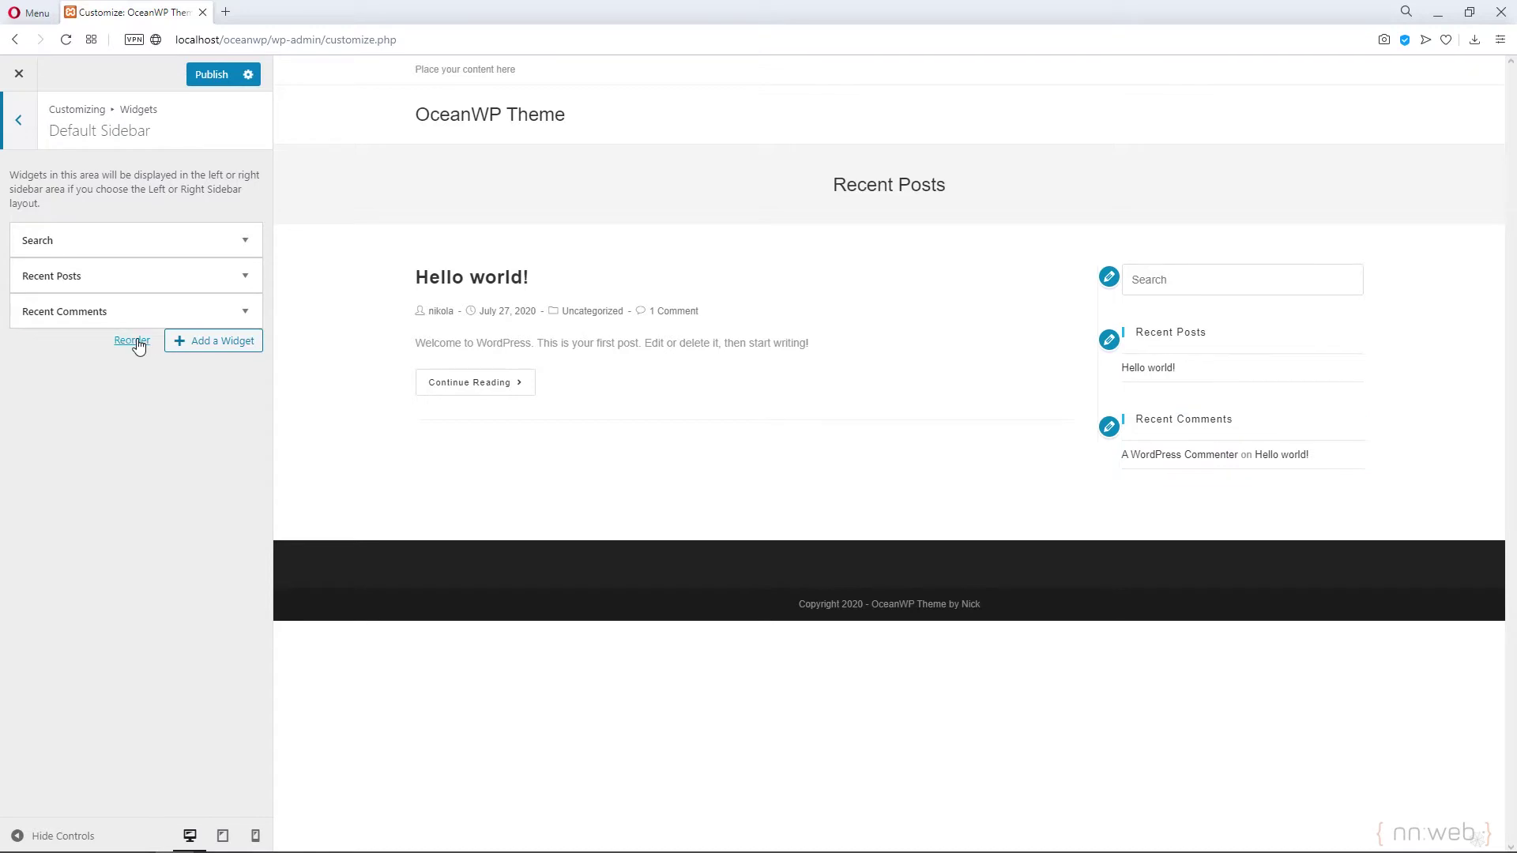
left_click(210, 343)
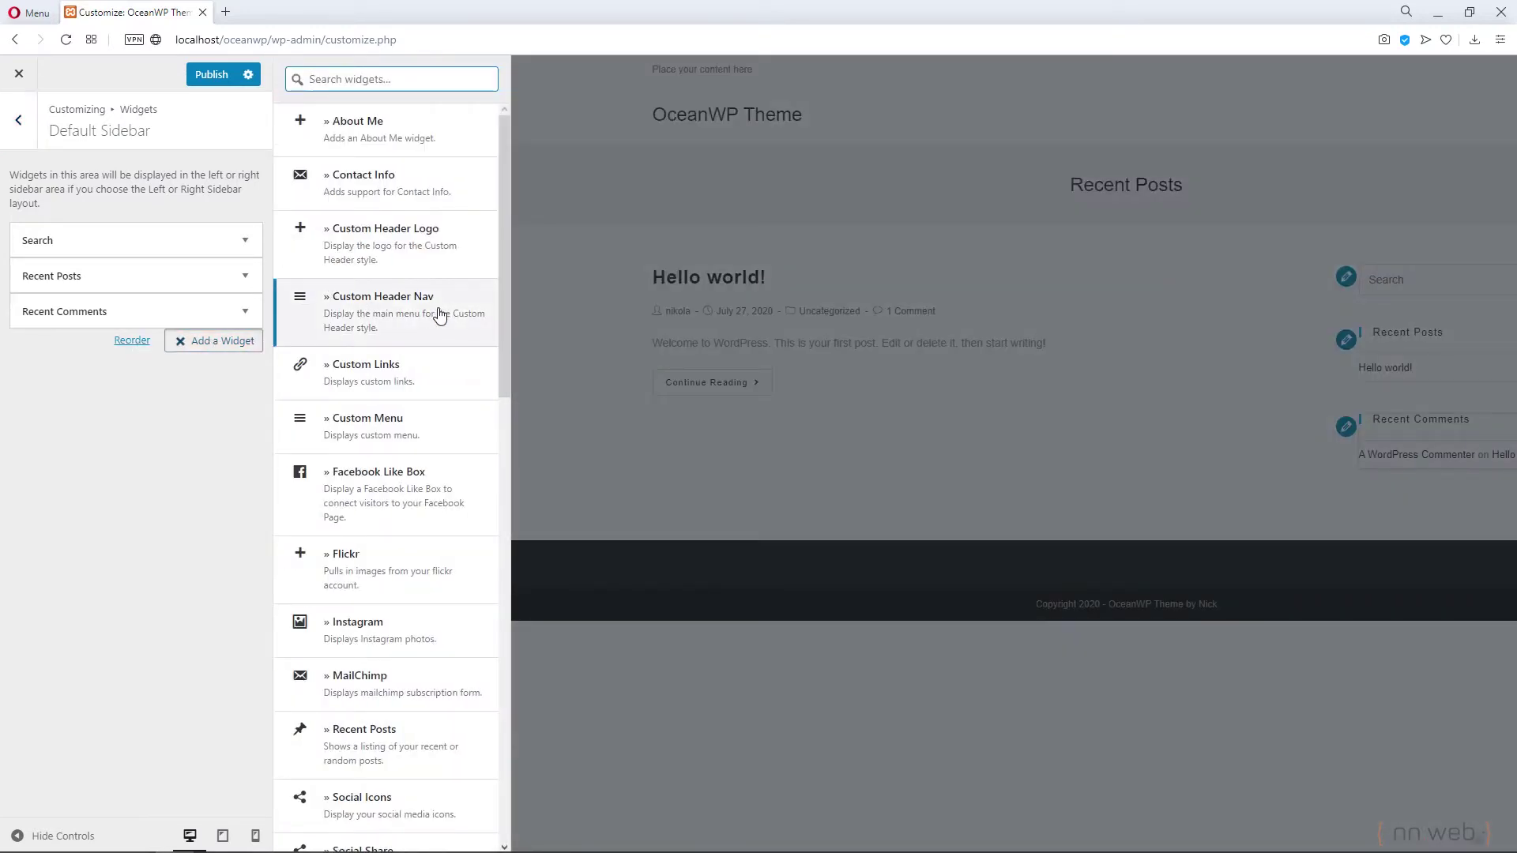
scroll(440, 316, "down", 3)
left_click_drag(512, 311, 537, 158)
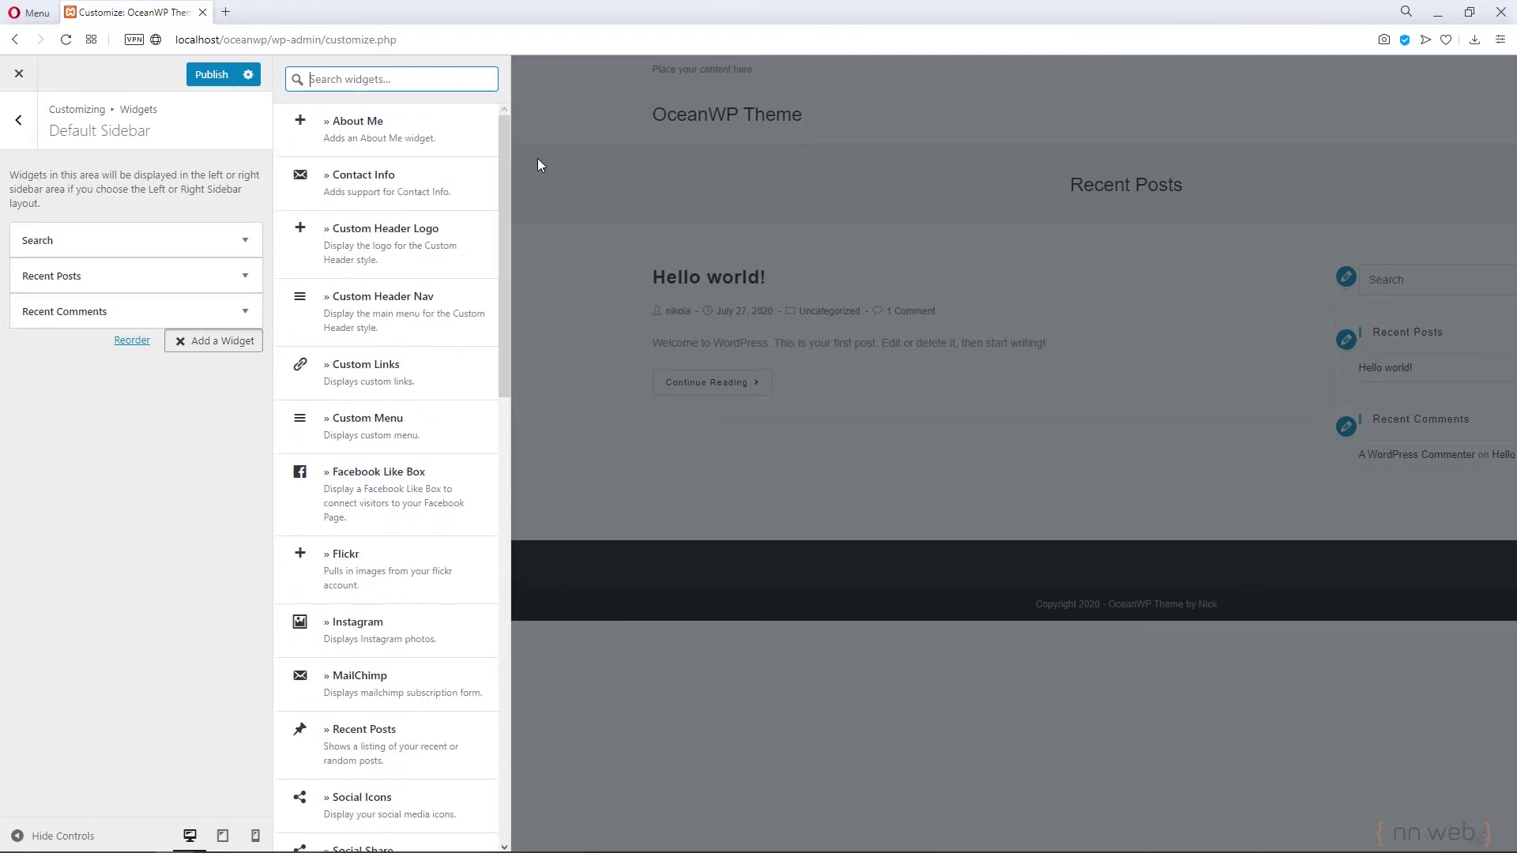
left_click(245, 240)
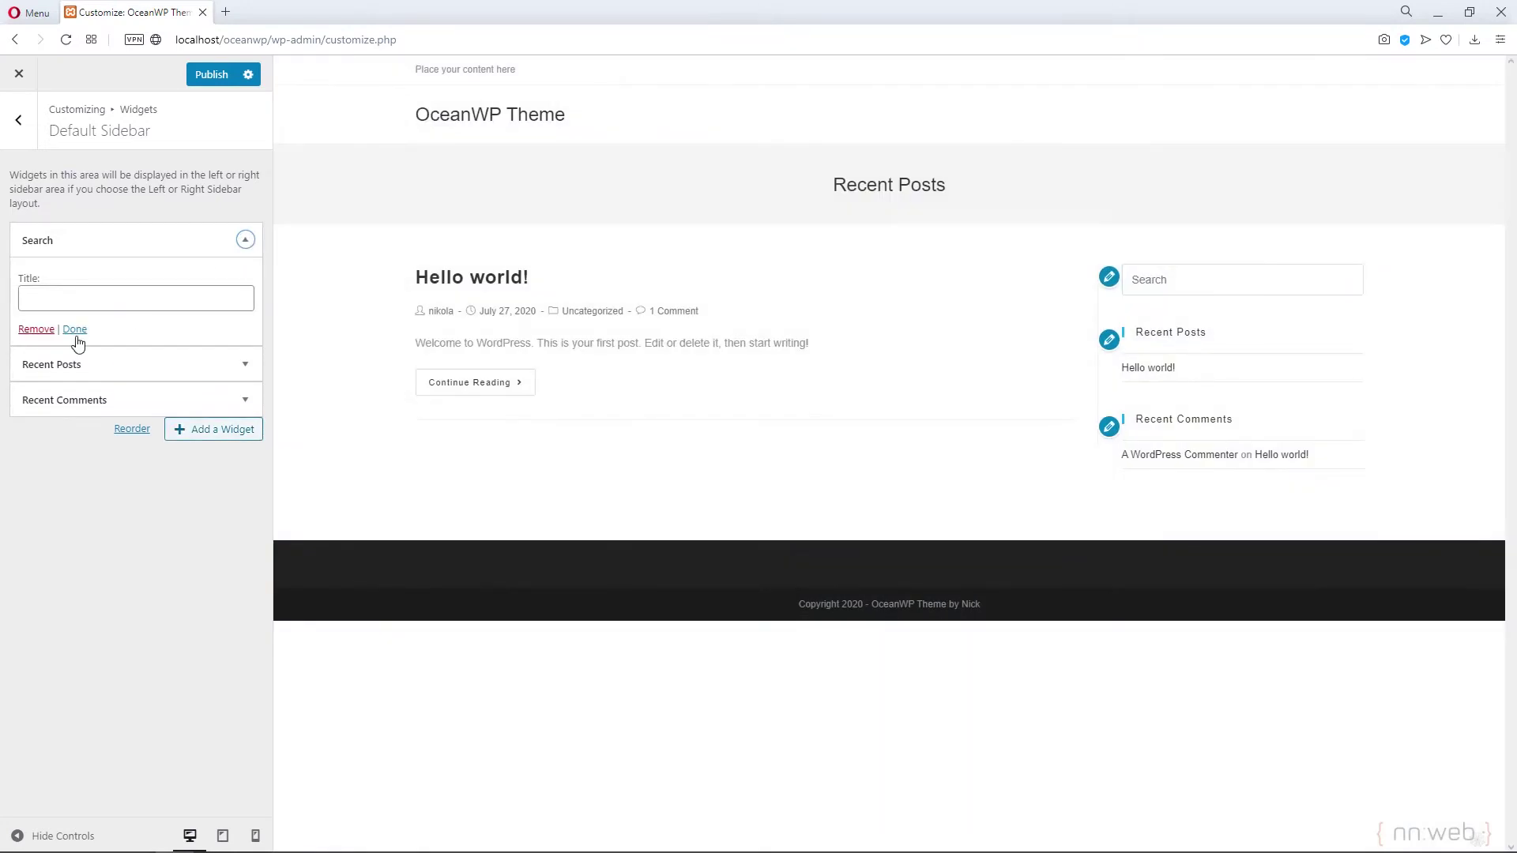
left_click(19, 120)
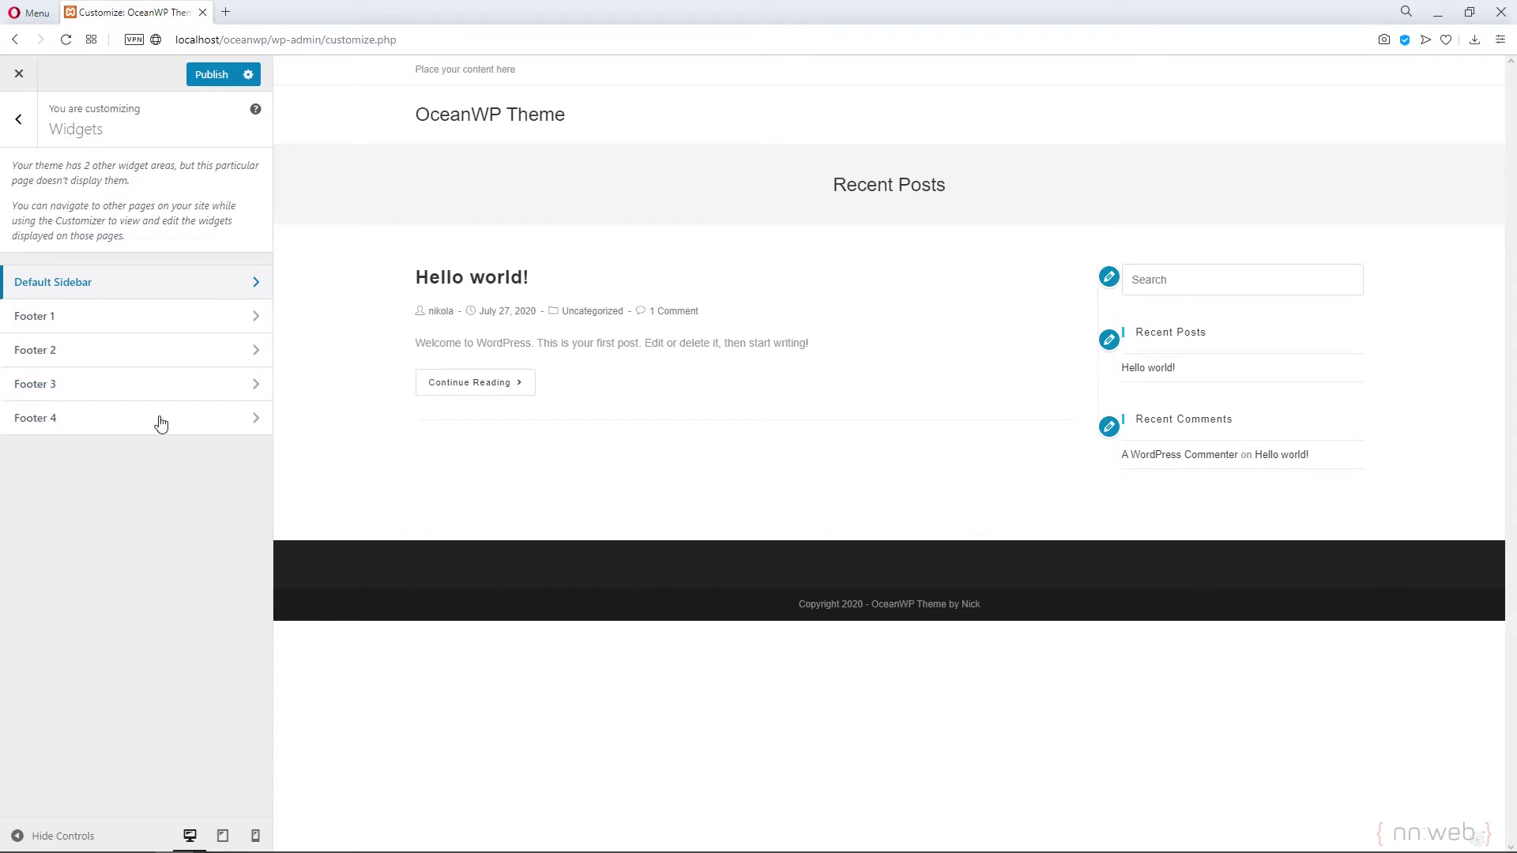
- Add a Contact Info widget to the Footer 1 widget area
left_click(140, 319)
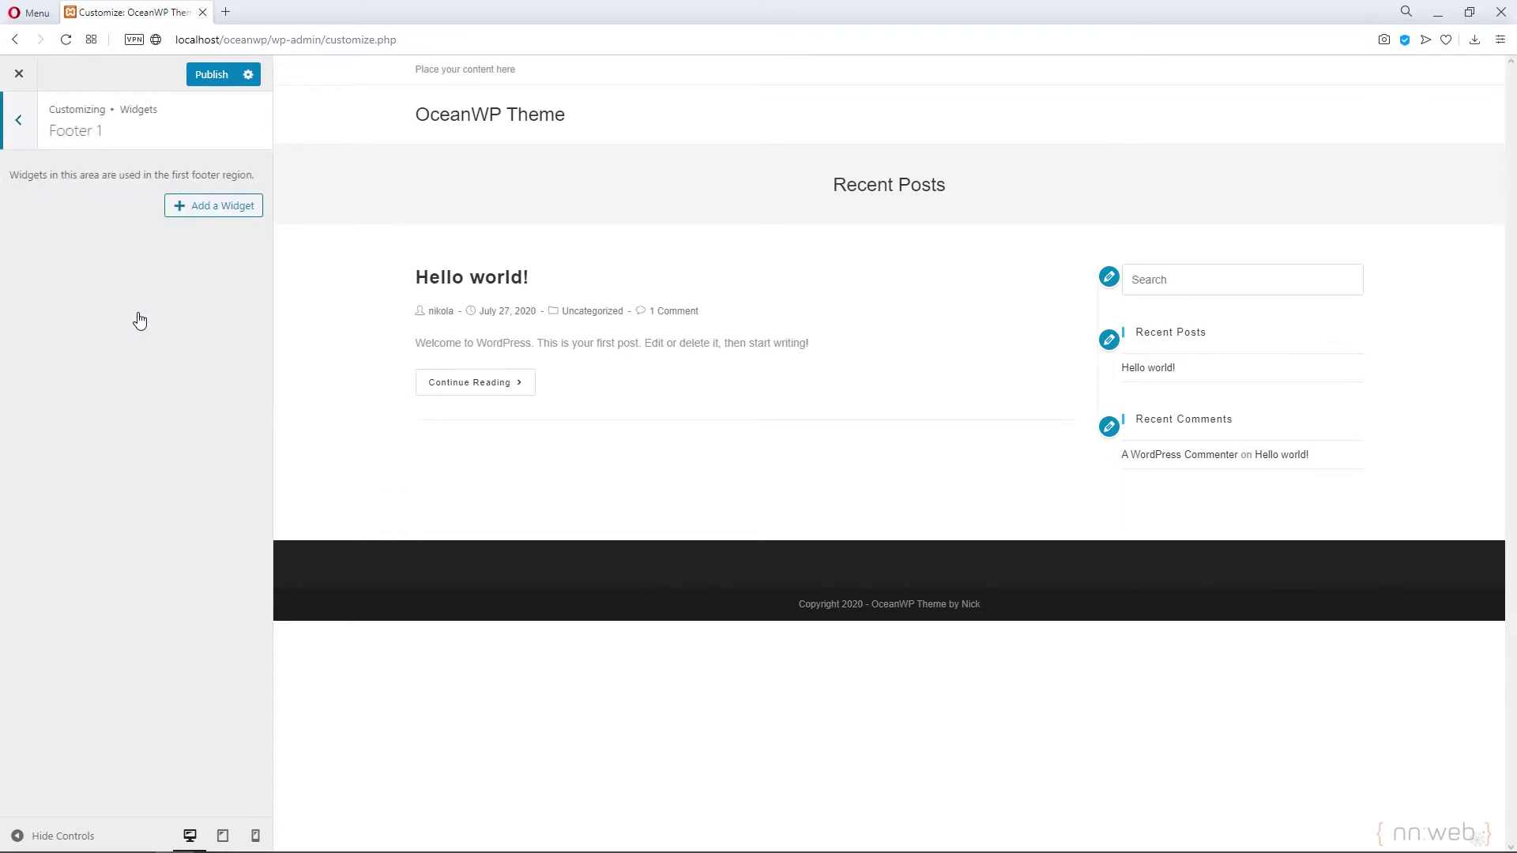
left_click(209, 213)
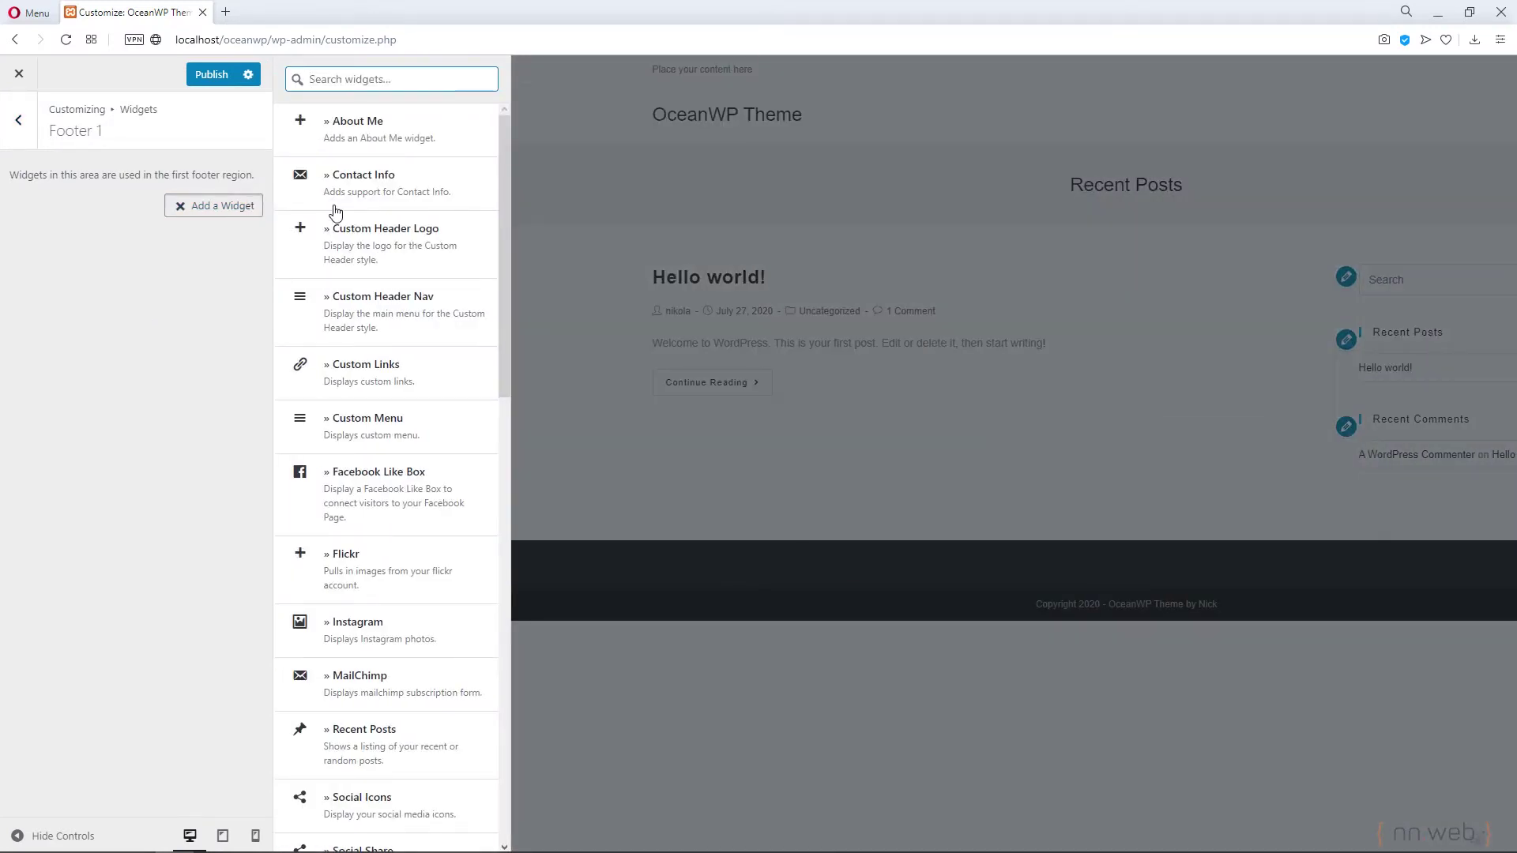
left_click(397, 192)
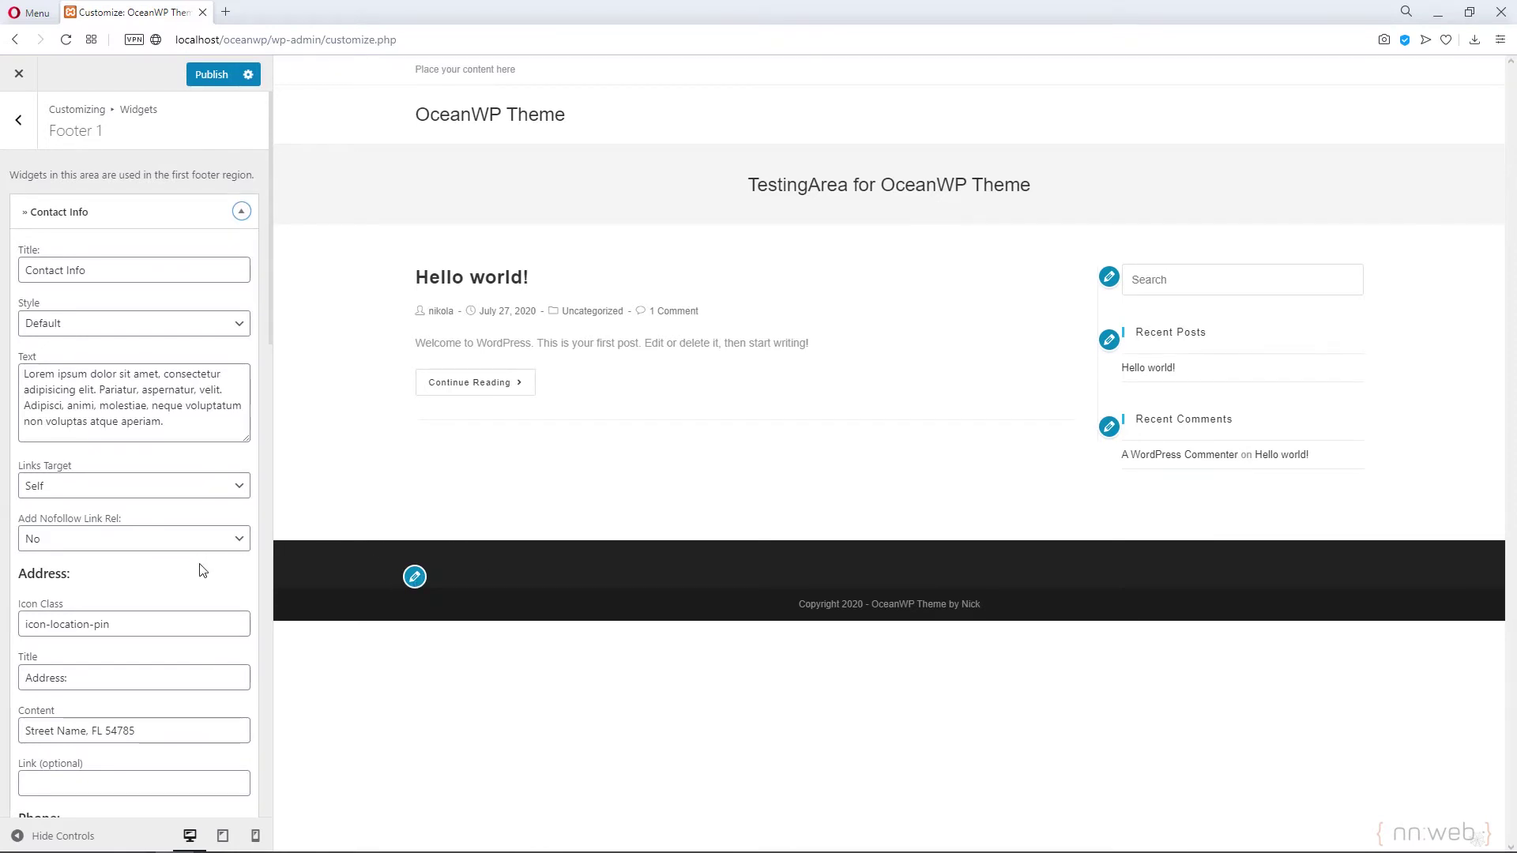
left_click(193, 261)
- Look over the Contact Info widget's form, then delete it from Footer 1
left_click(414, 577)
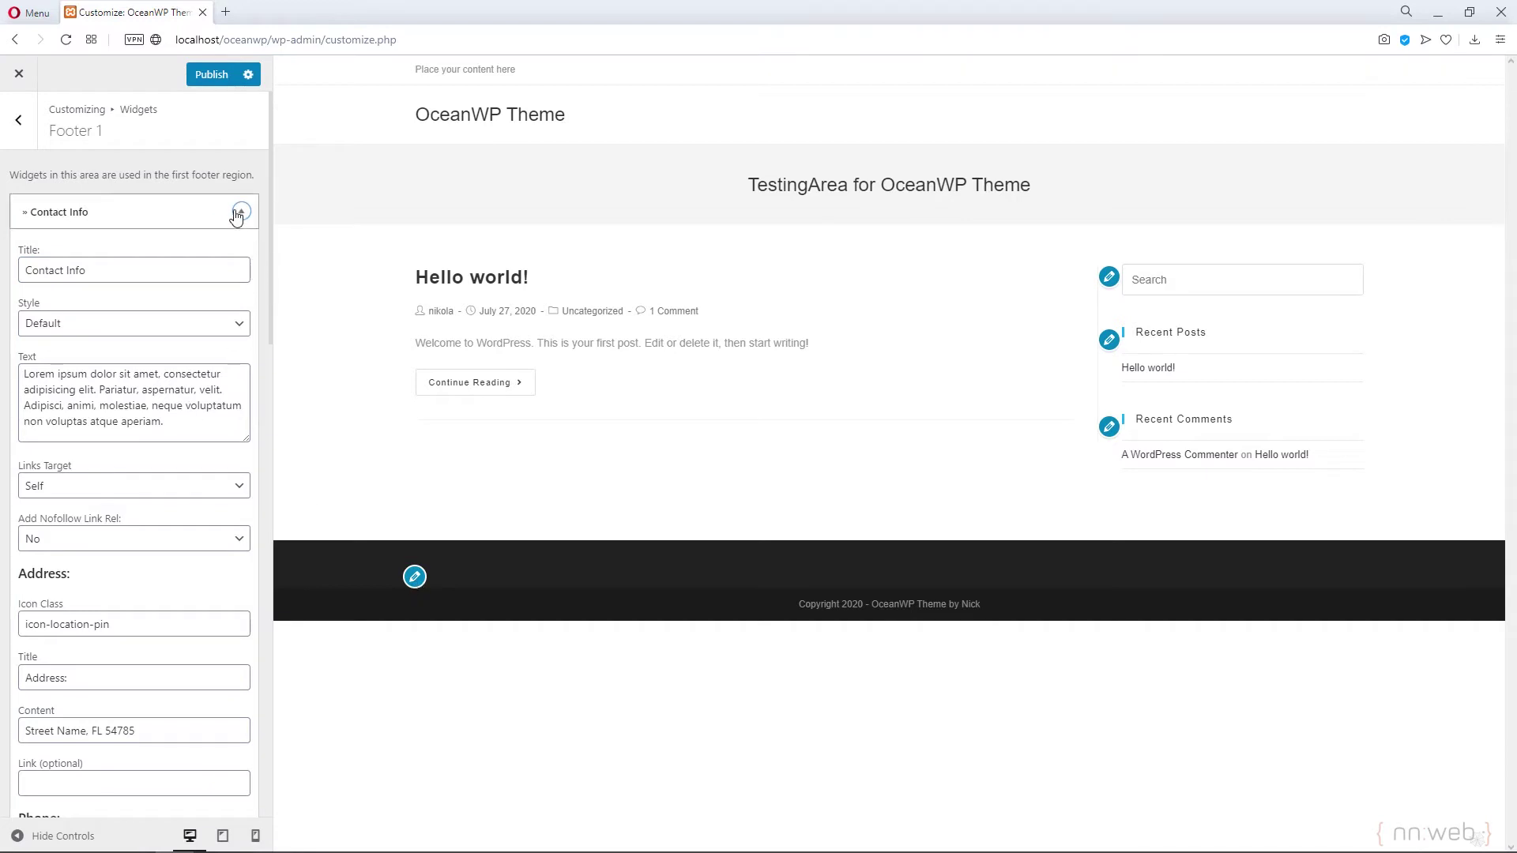
scroll(143, 650, "down", 10)
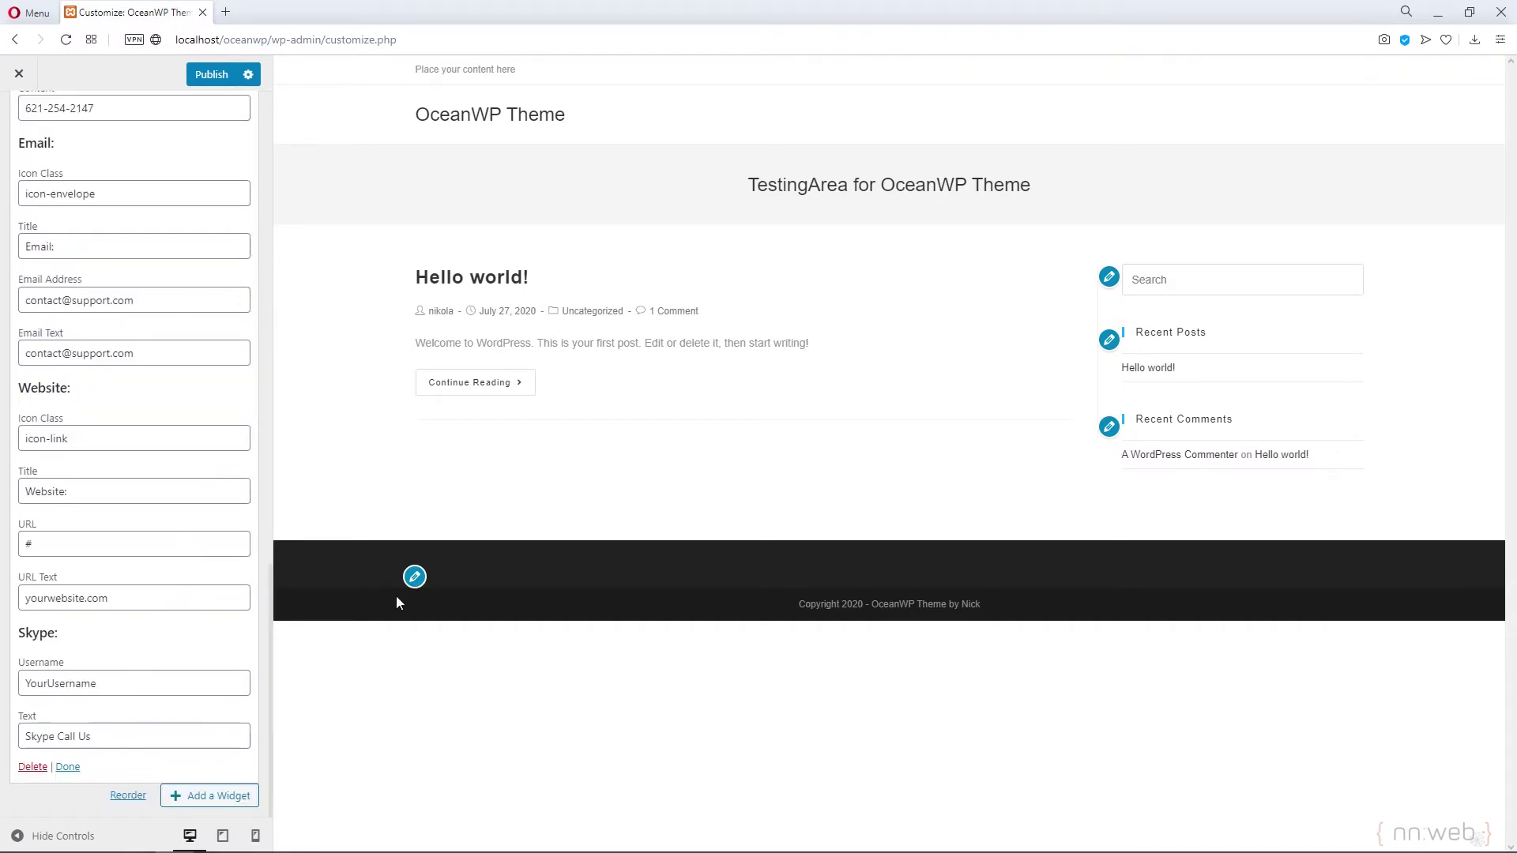
left_click(414, 577)
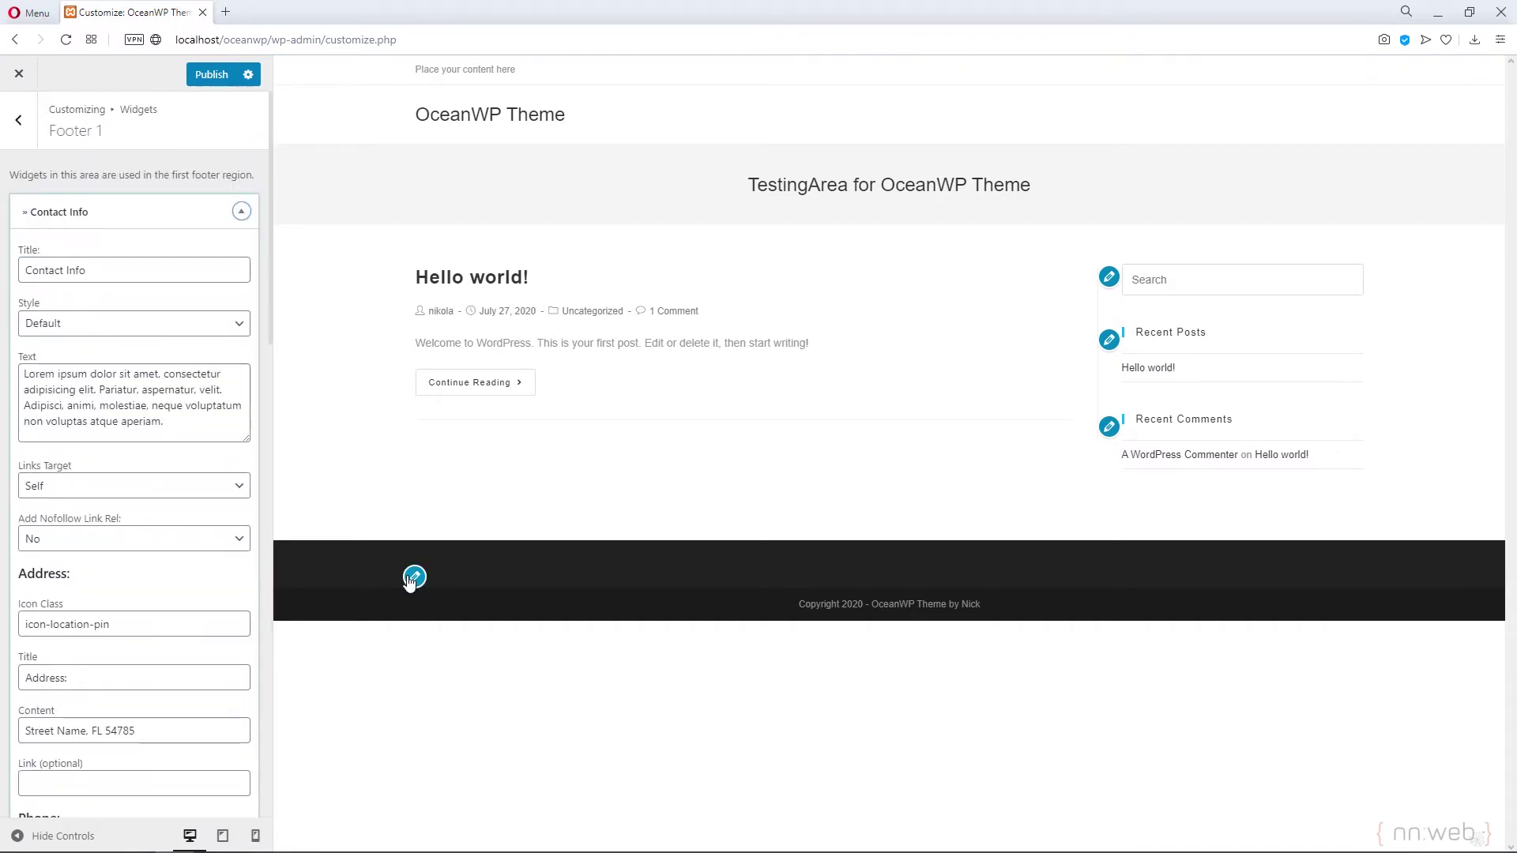
left_click(241, 225)
left_click(144, 216)
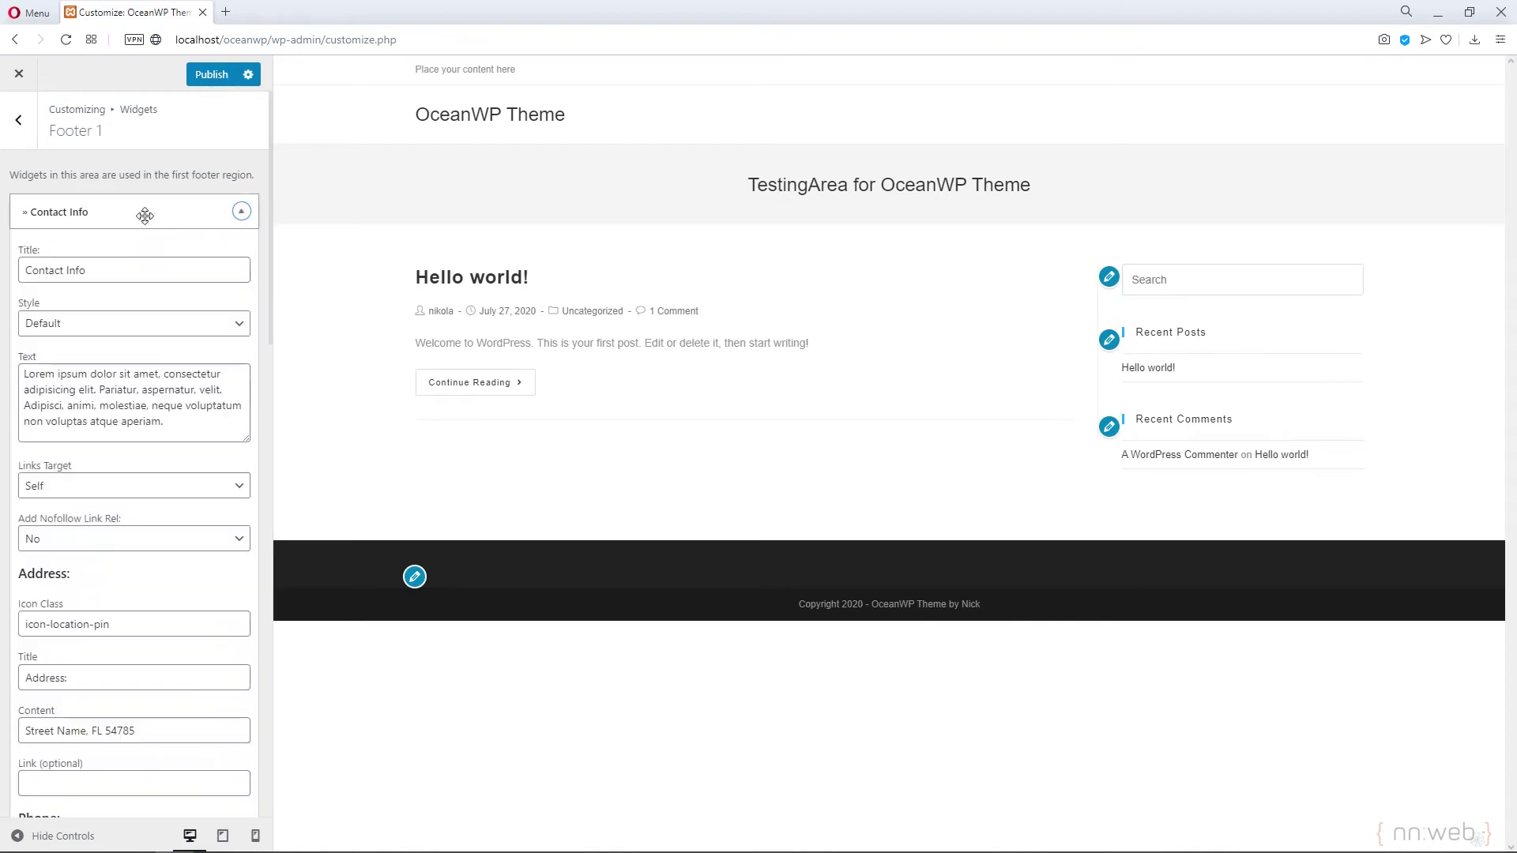
scroll(125, 456, "down", 10)
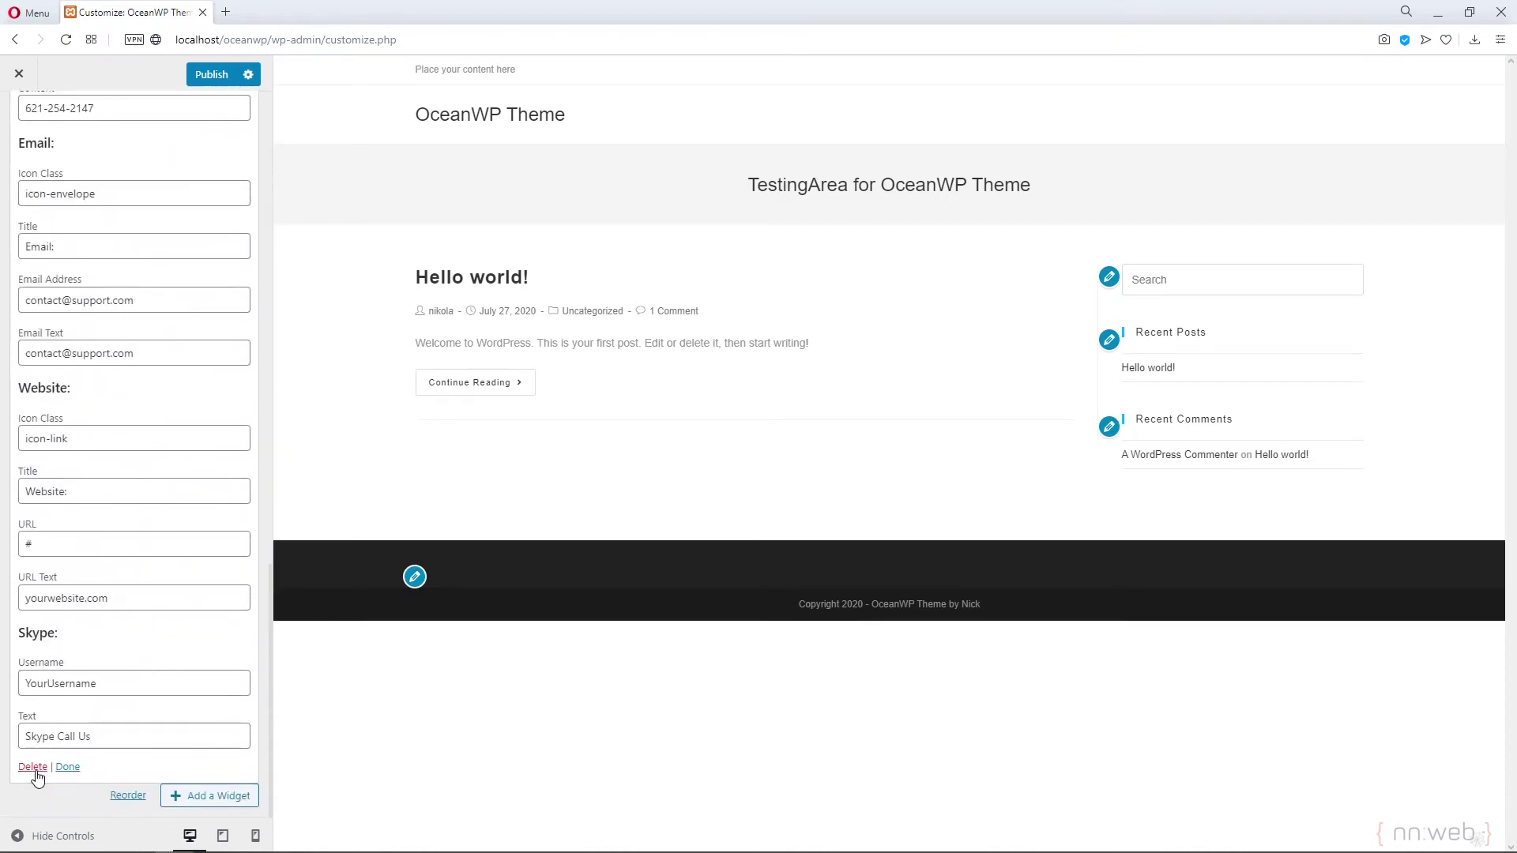
left_click(35, 768)
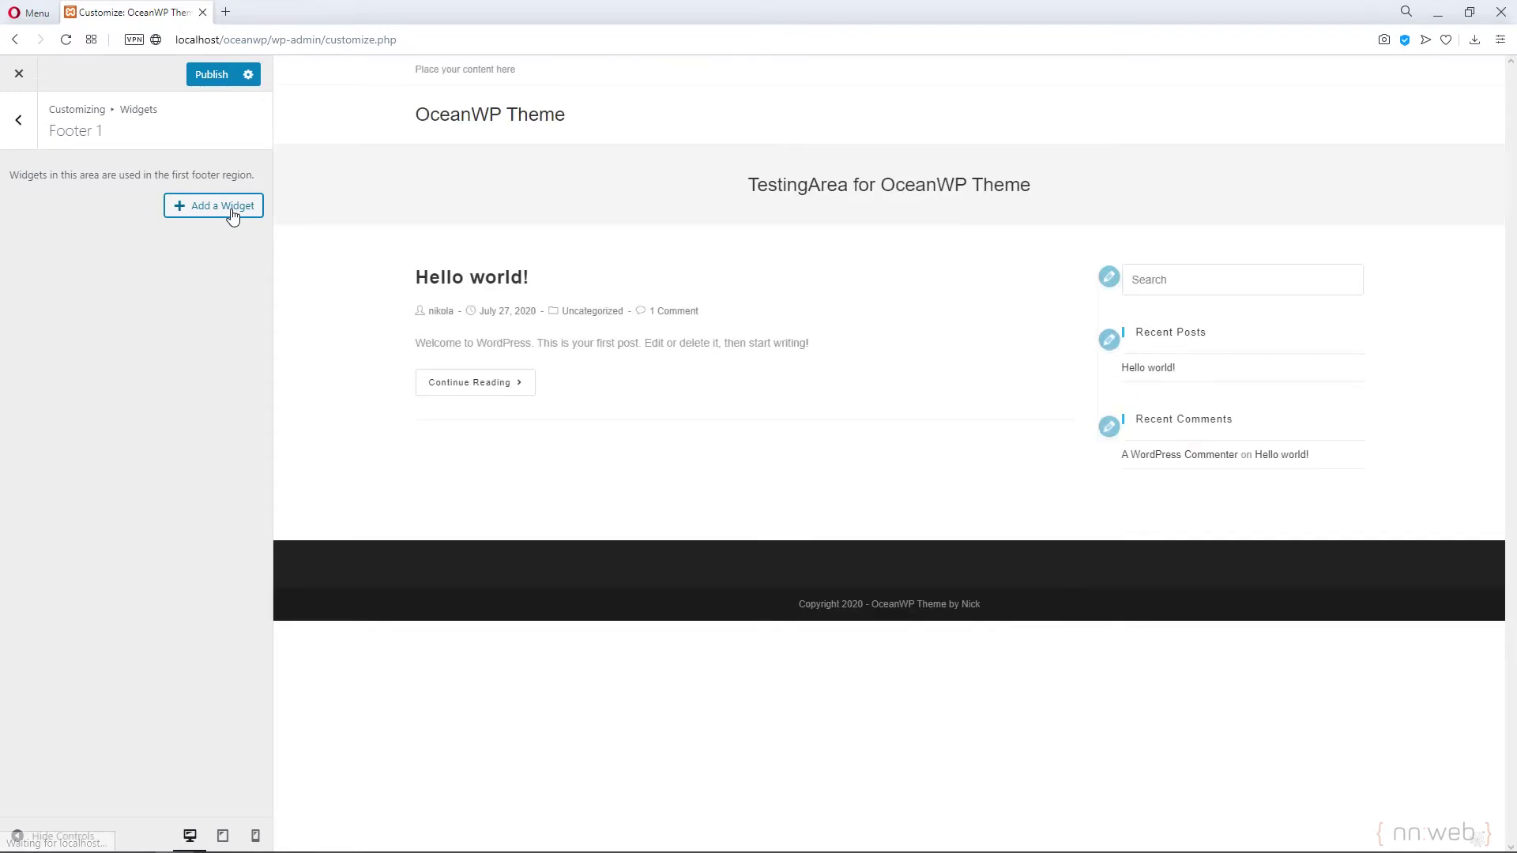
left_click(231, 212)
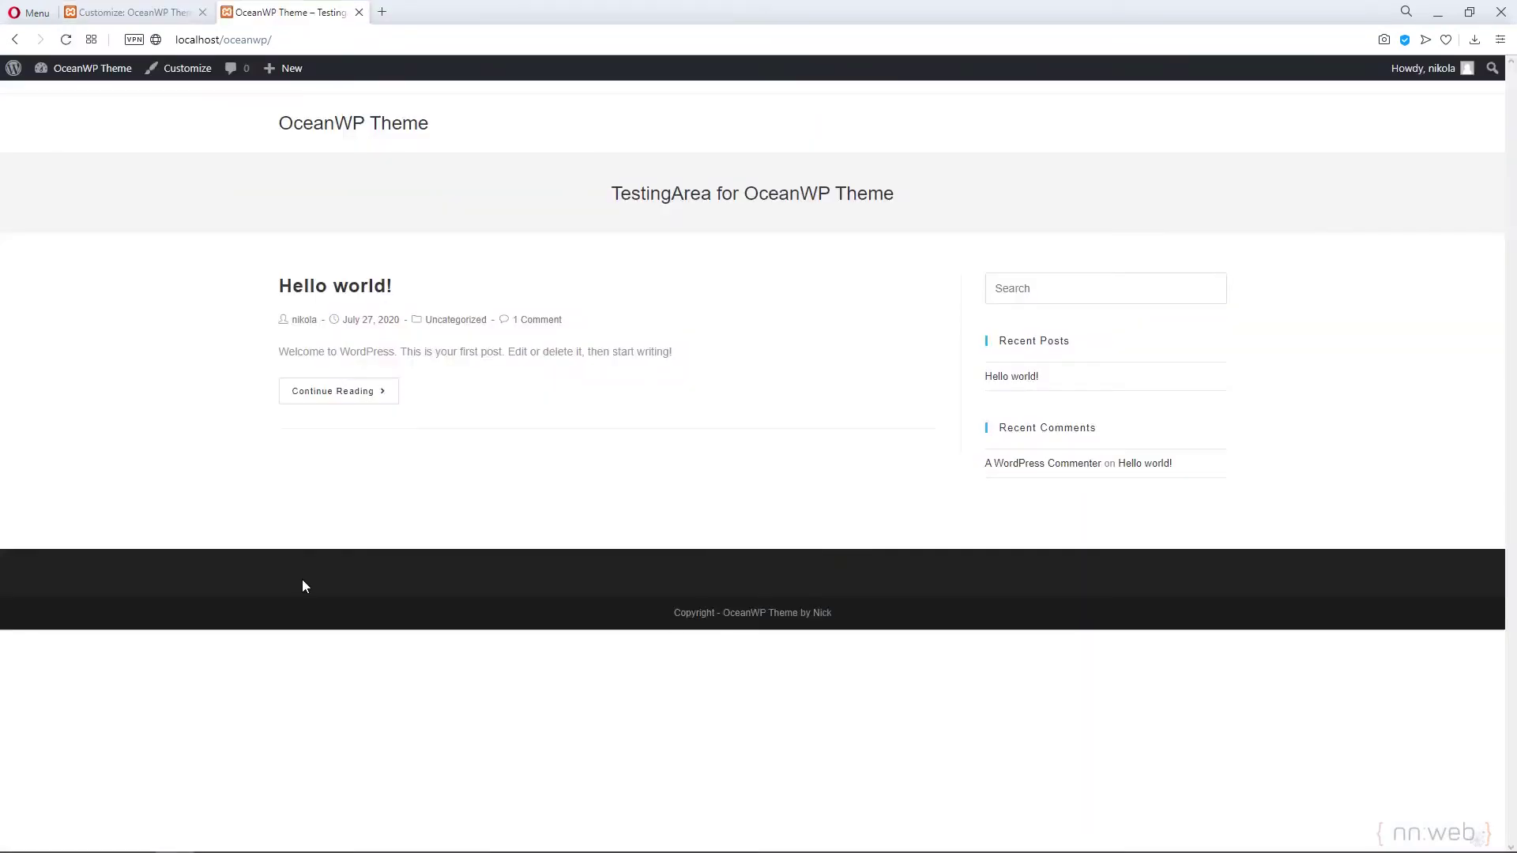
- Close the live-site tab and remove the Contact Info widget, leaving Links Target at Self
middle_click(278, 8)
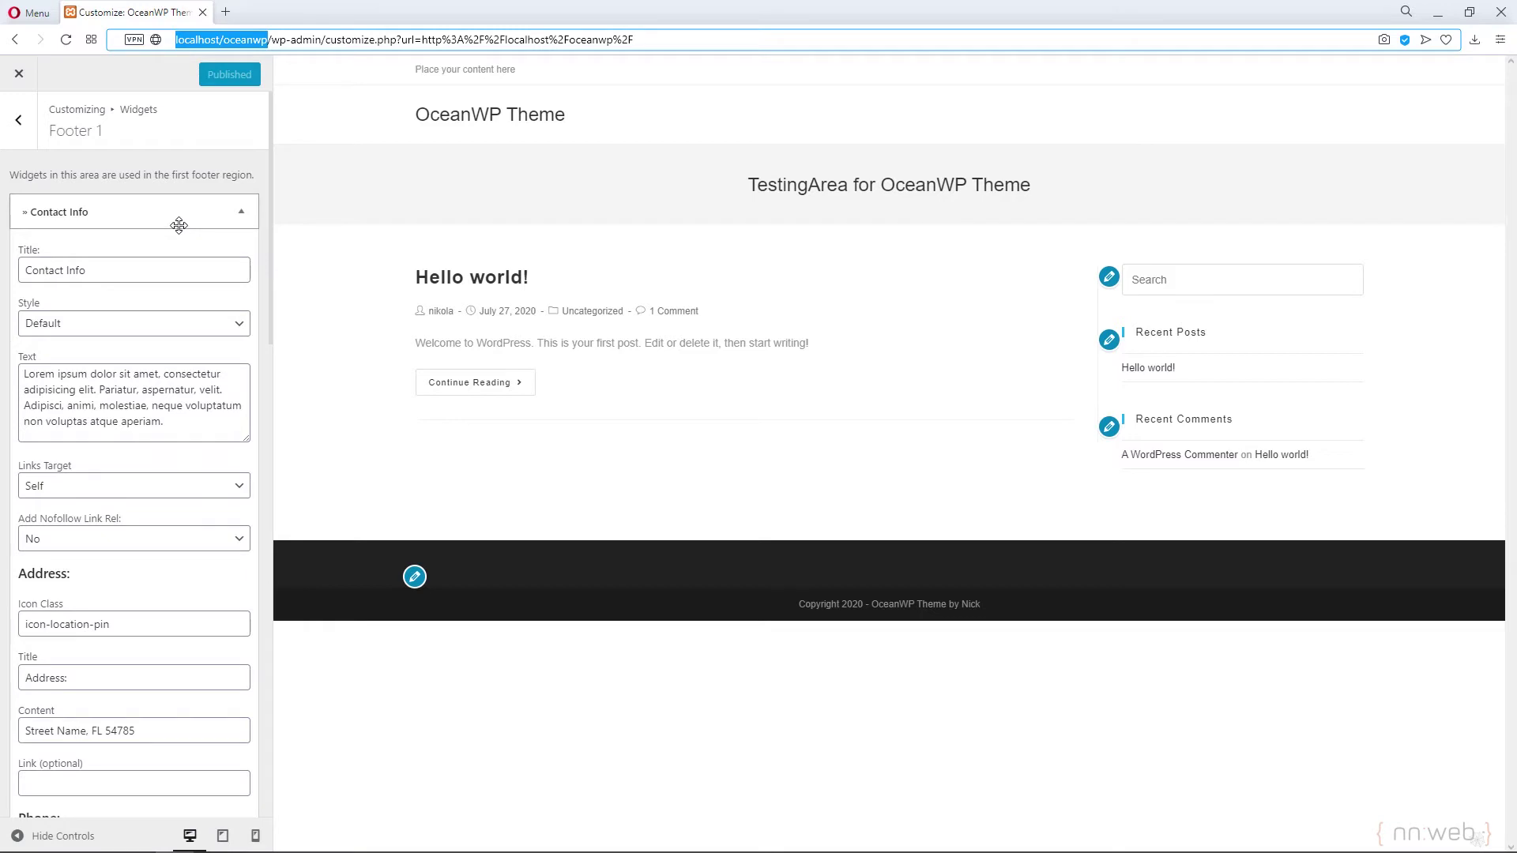
left_click(169, 485)
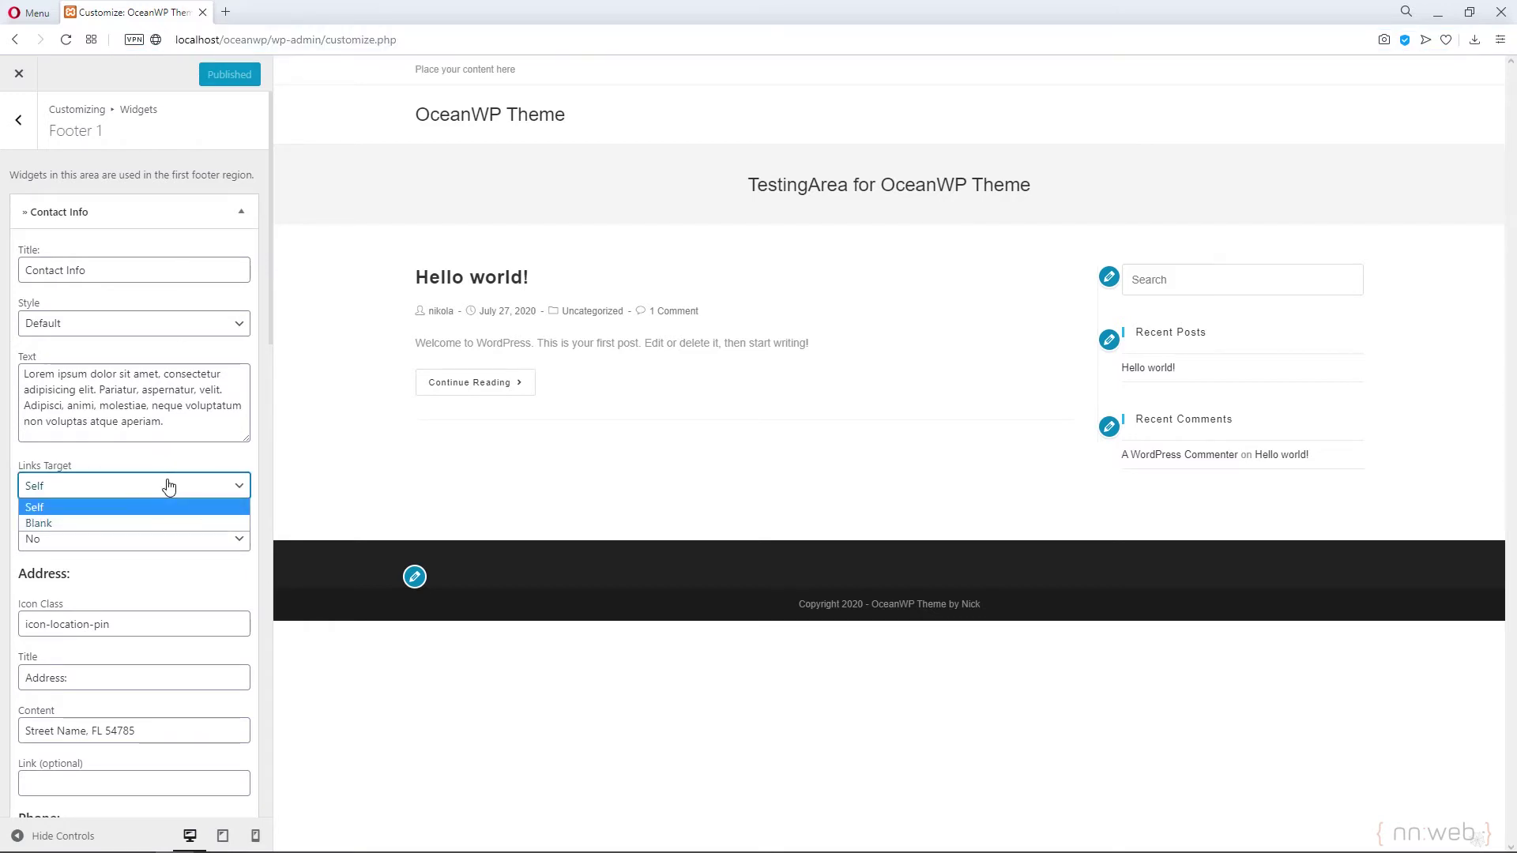
left_click(169, 485)
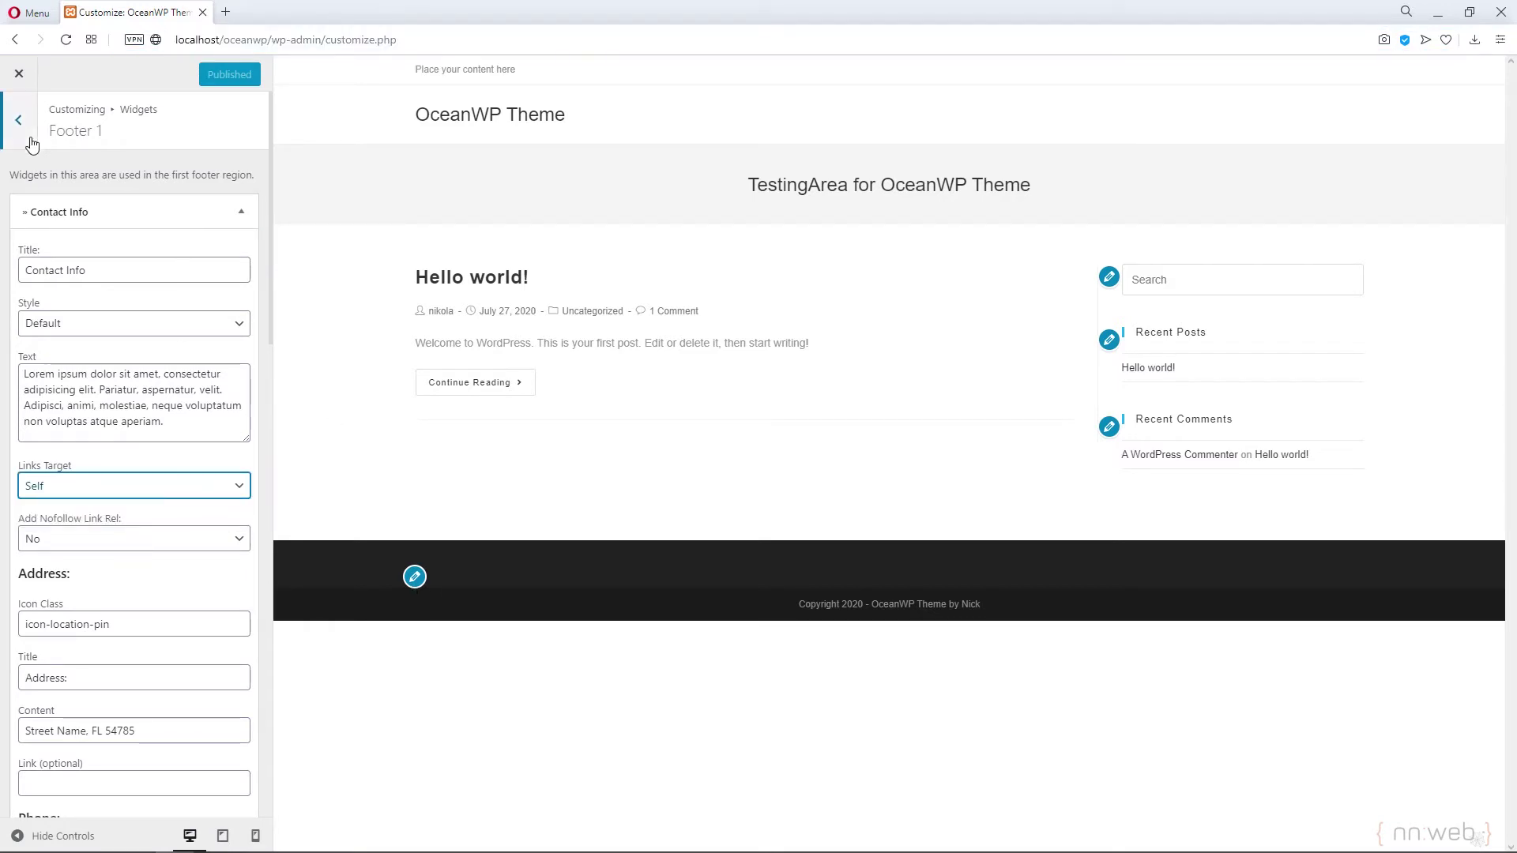
scroll(166, 464, "down", 10)
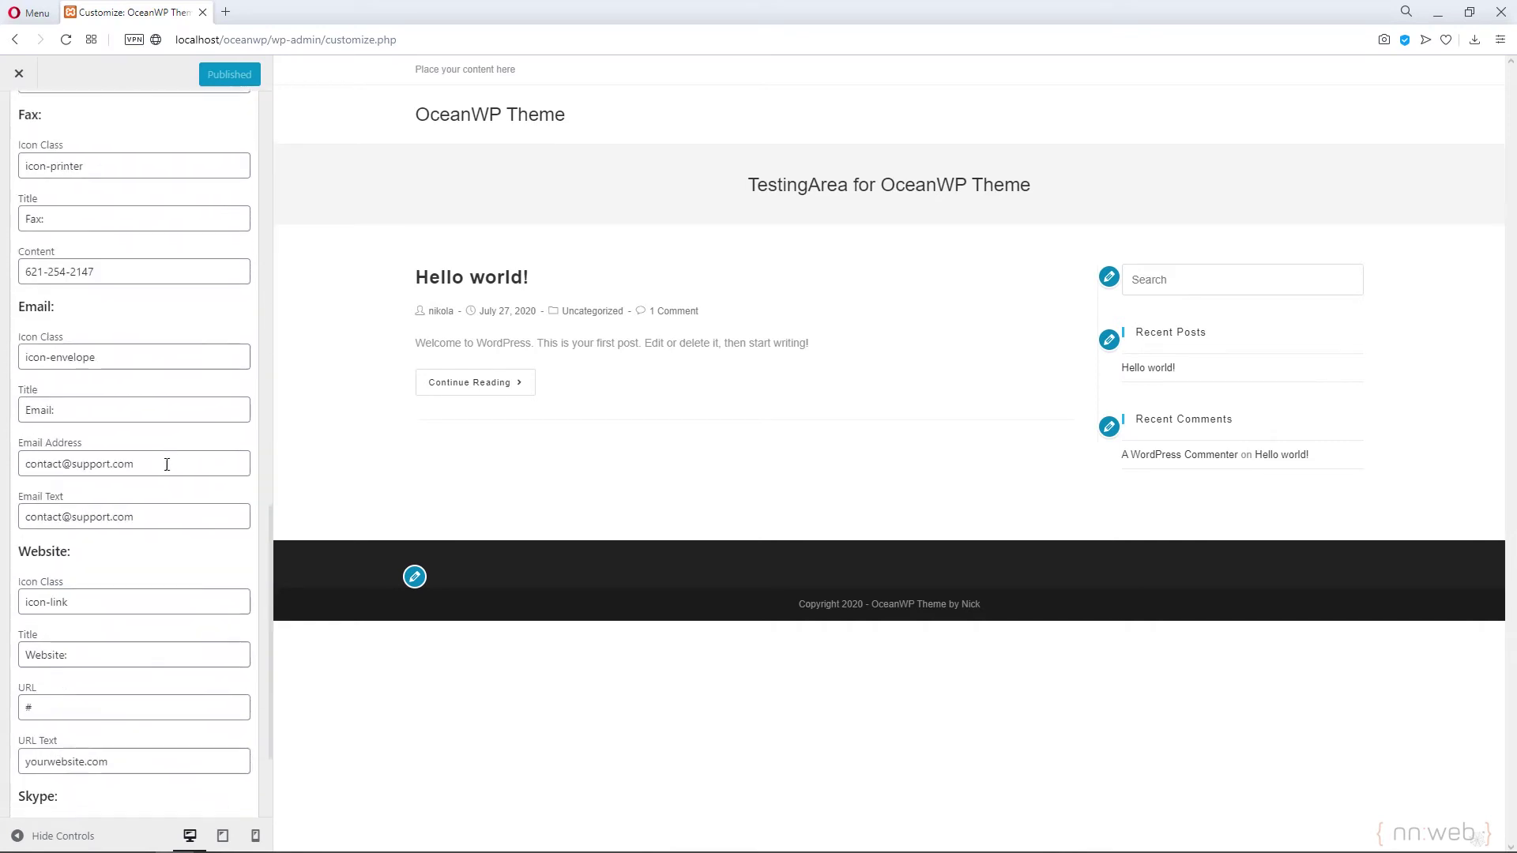
left_click(37, 766)
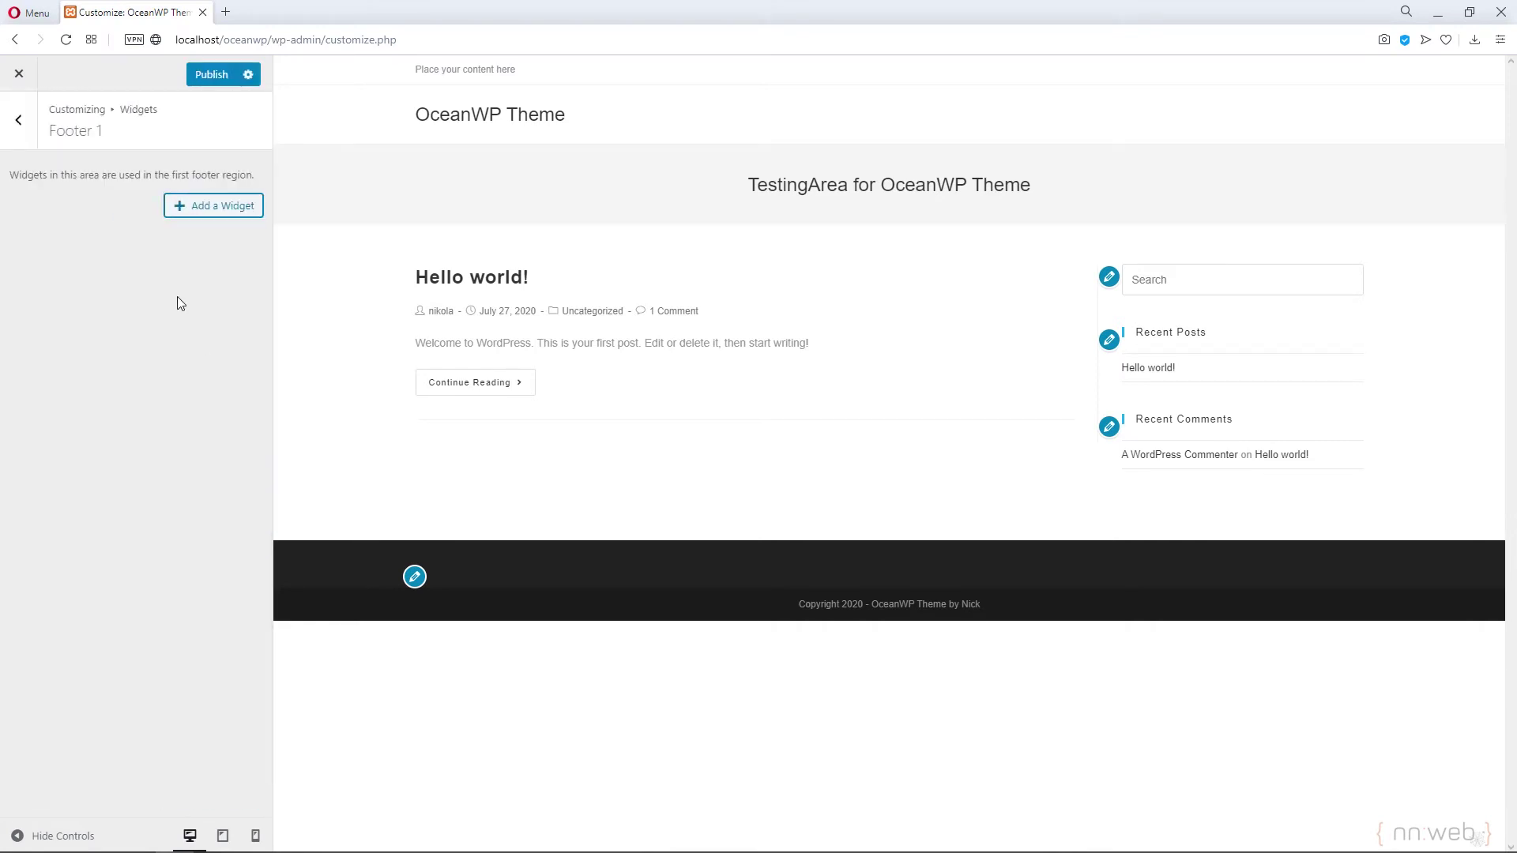
left_click(26, 129)
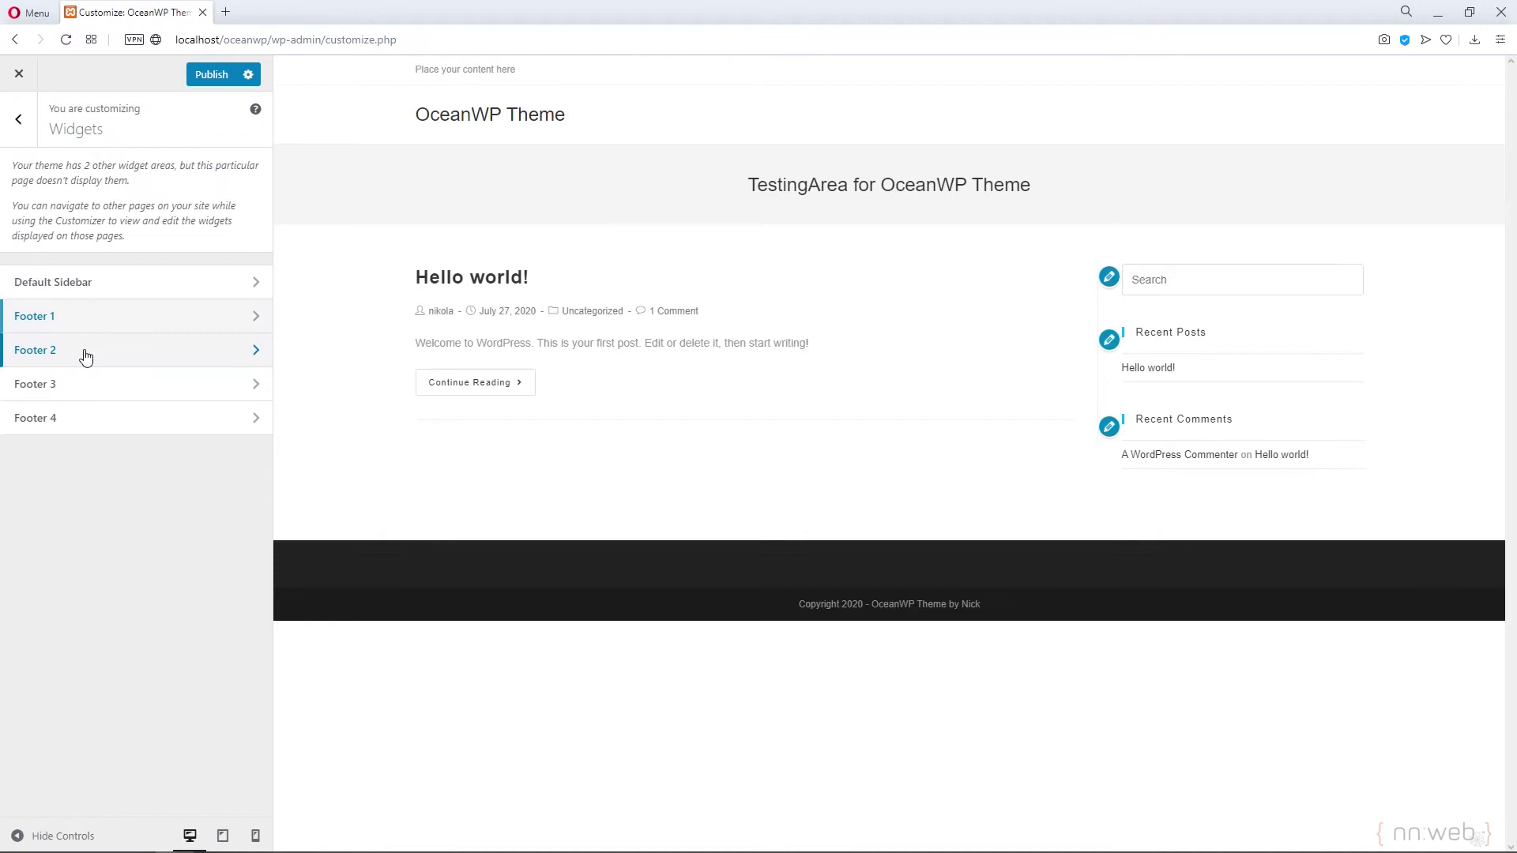
left_click(84, 351)
left_click(222, 222)
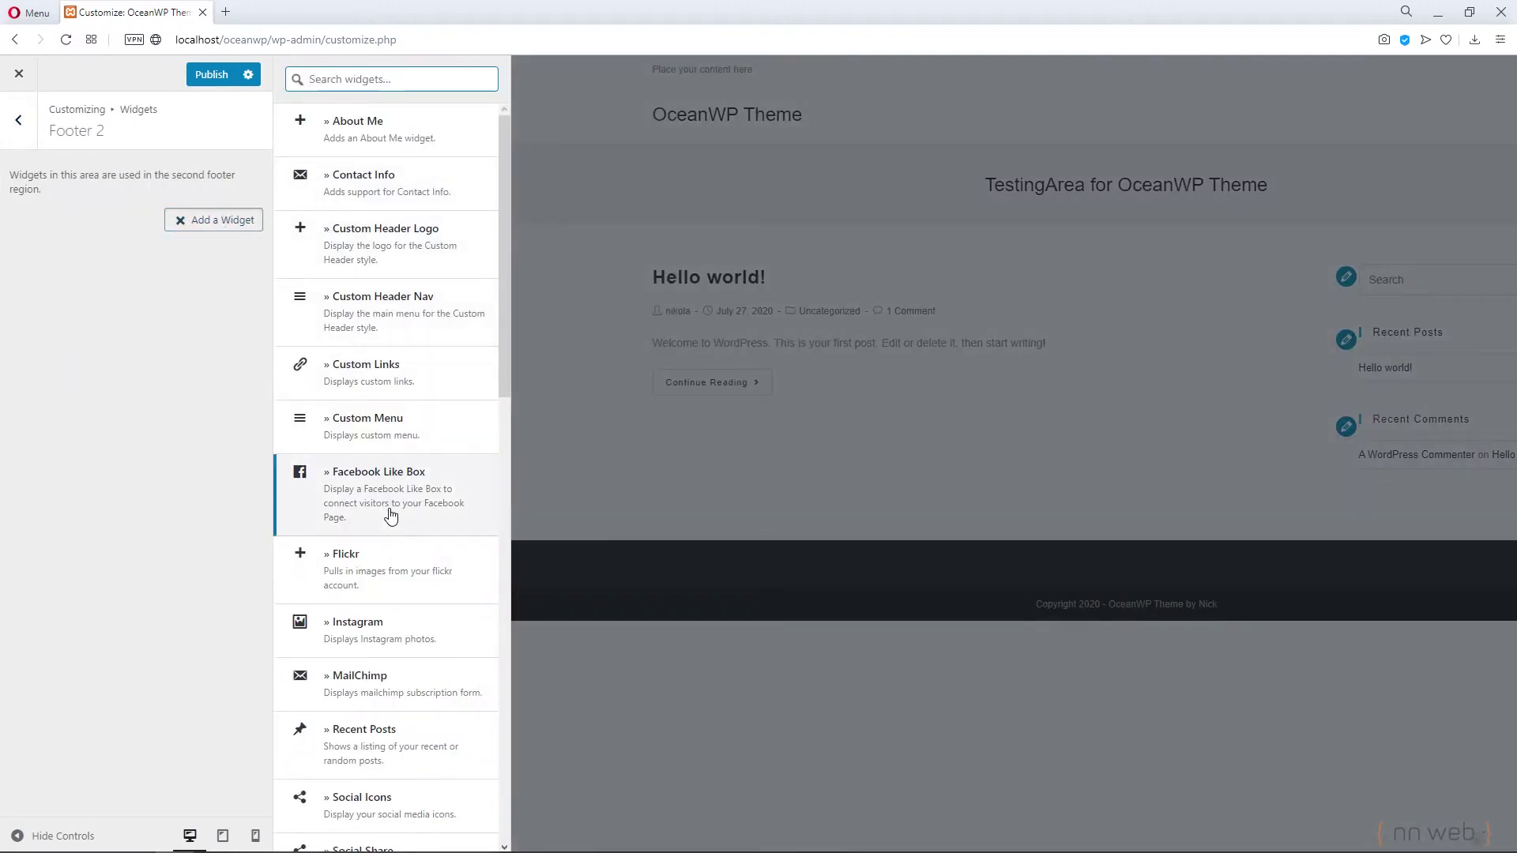
left_click(398, 639)
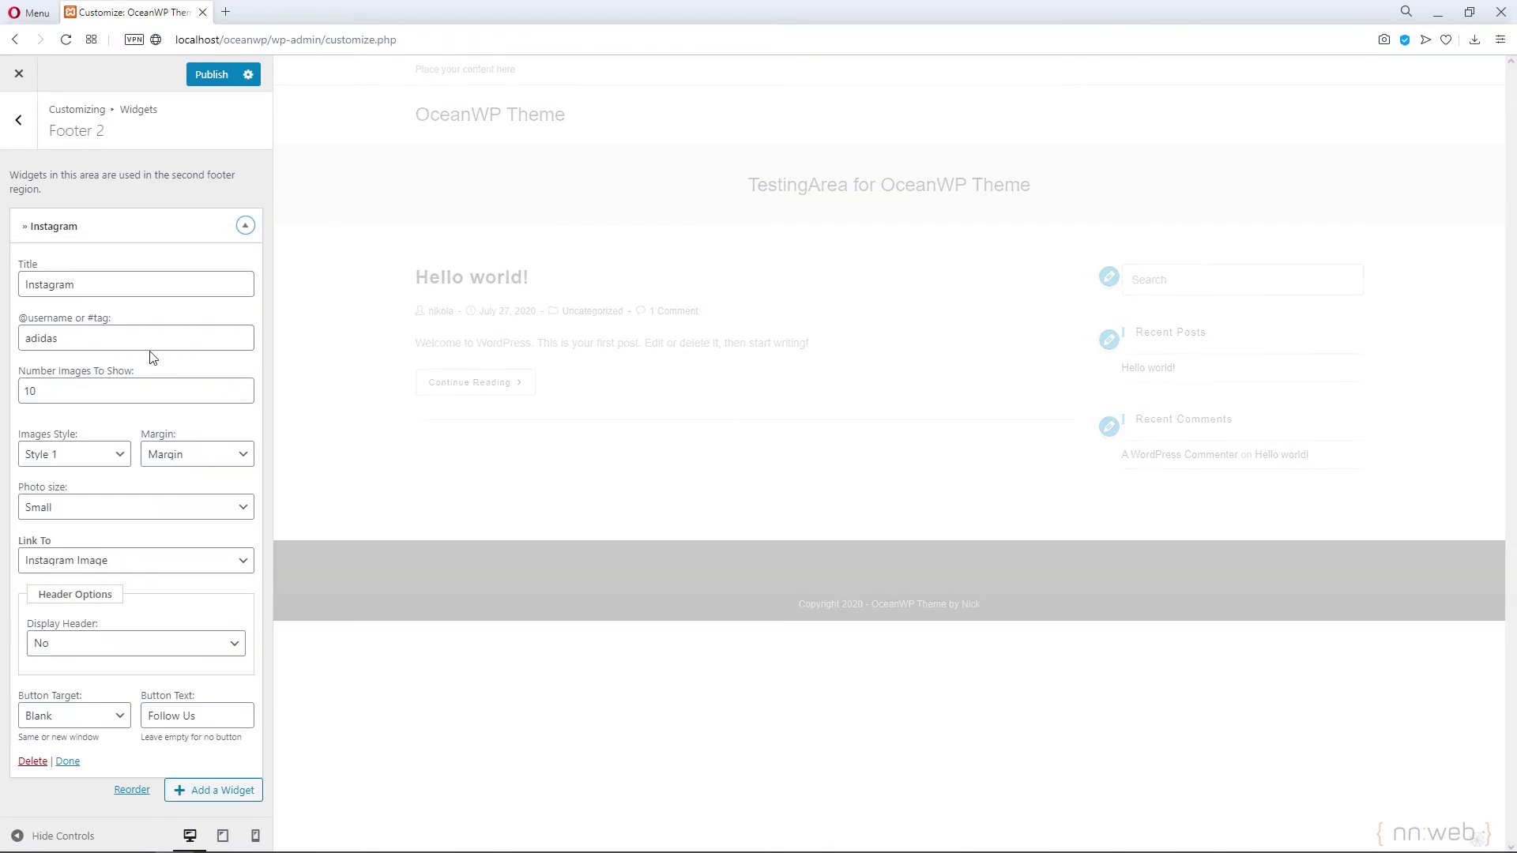
scroll(545, 772, "down", 10)
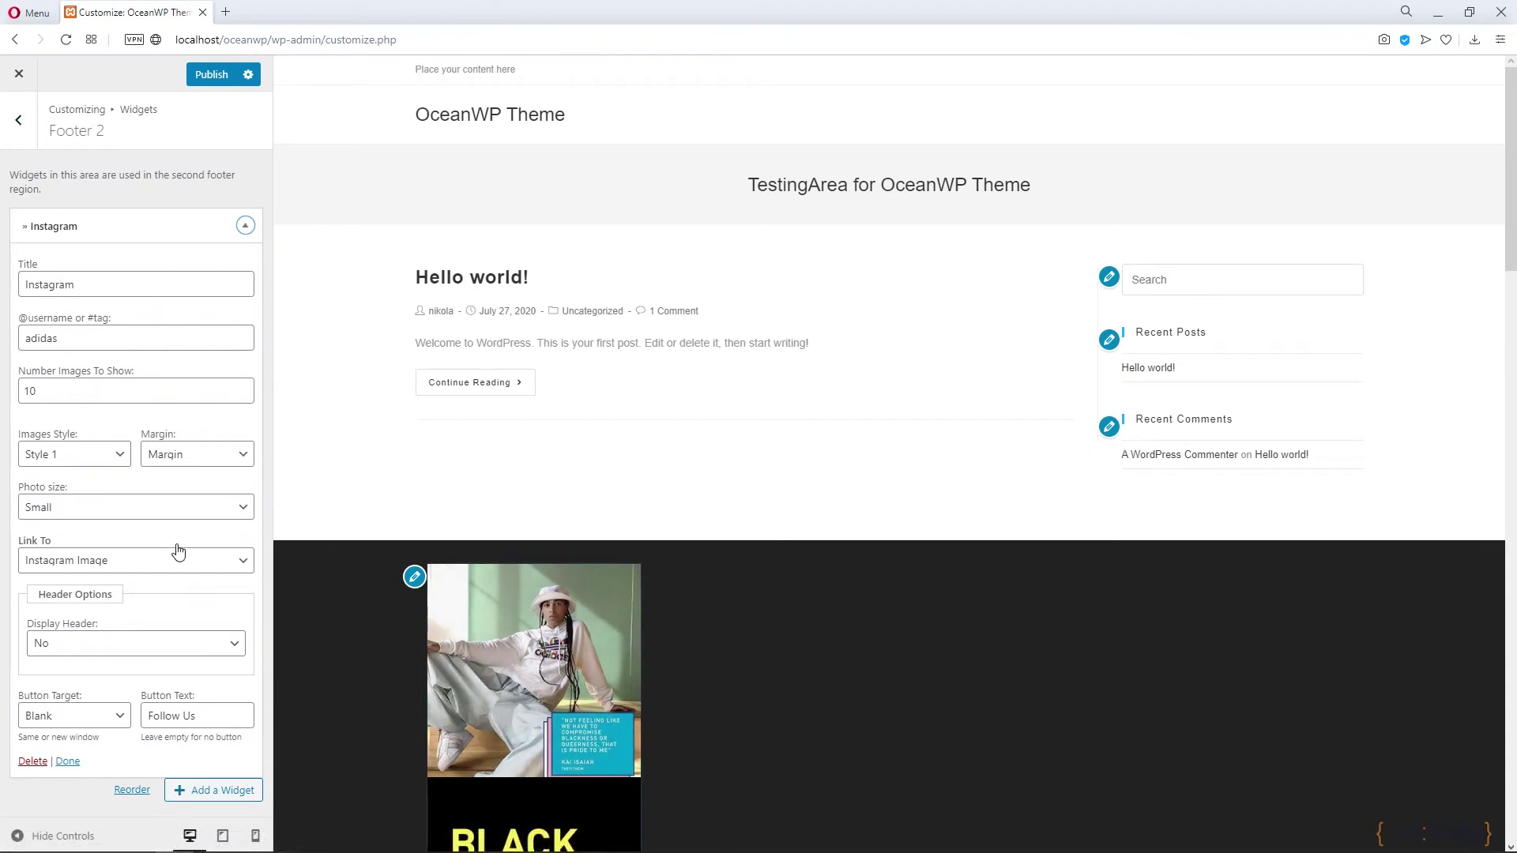
left_click(32, 761)
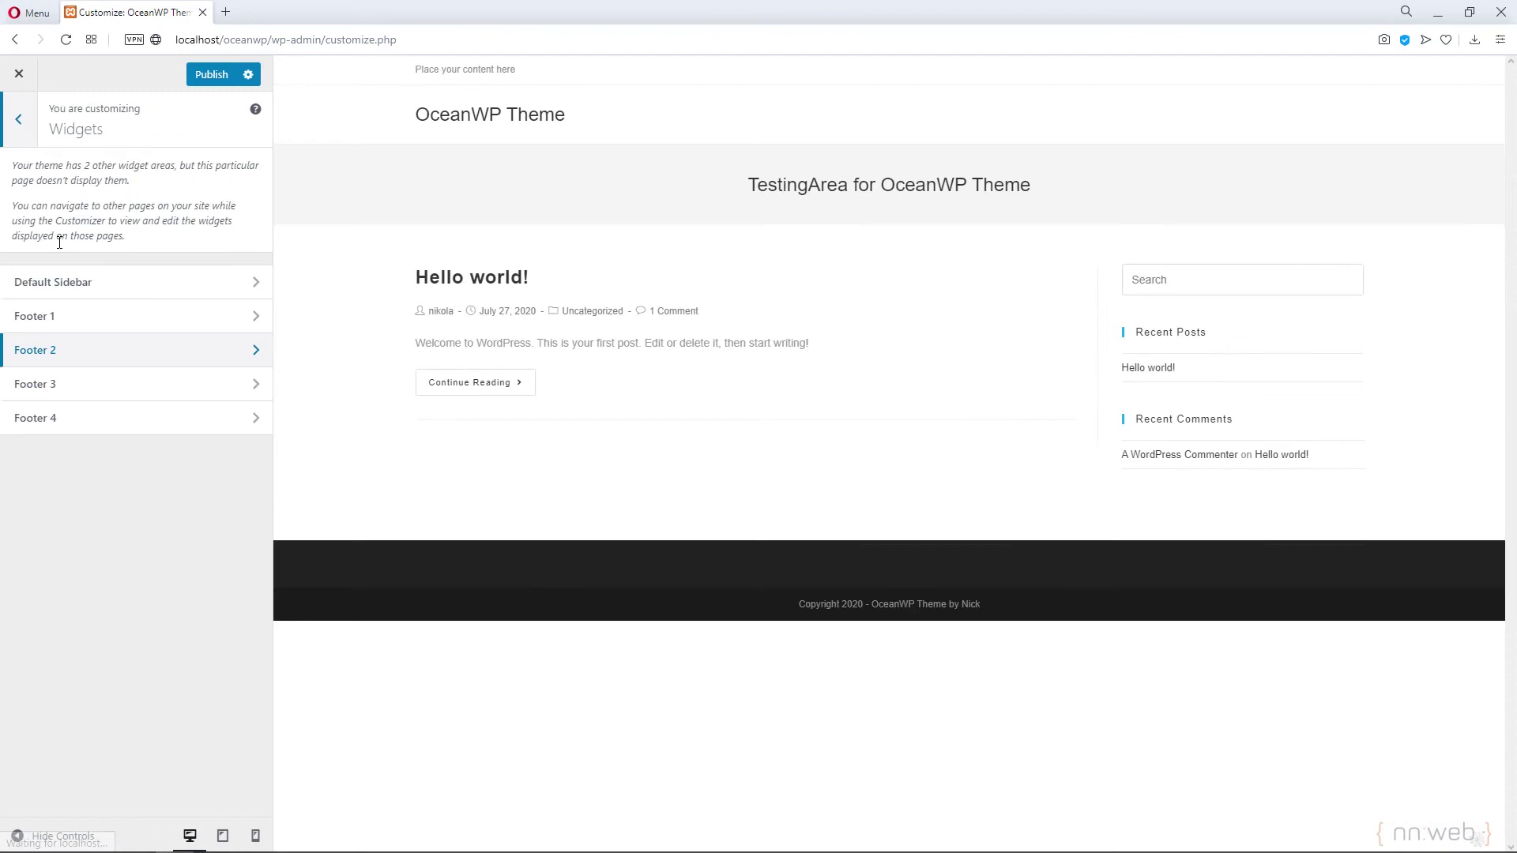
- Add an About Me widget to Footer 1, then delete it
left_click(68, 316)
left_click(239, 208)
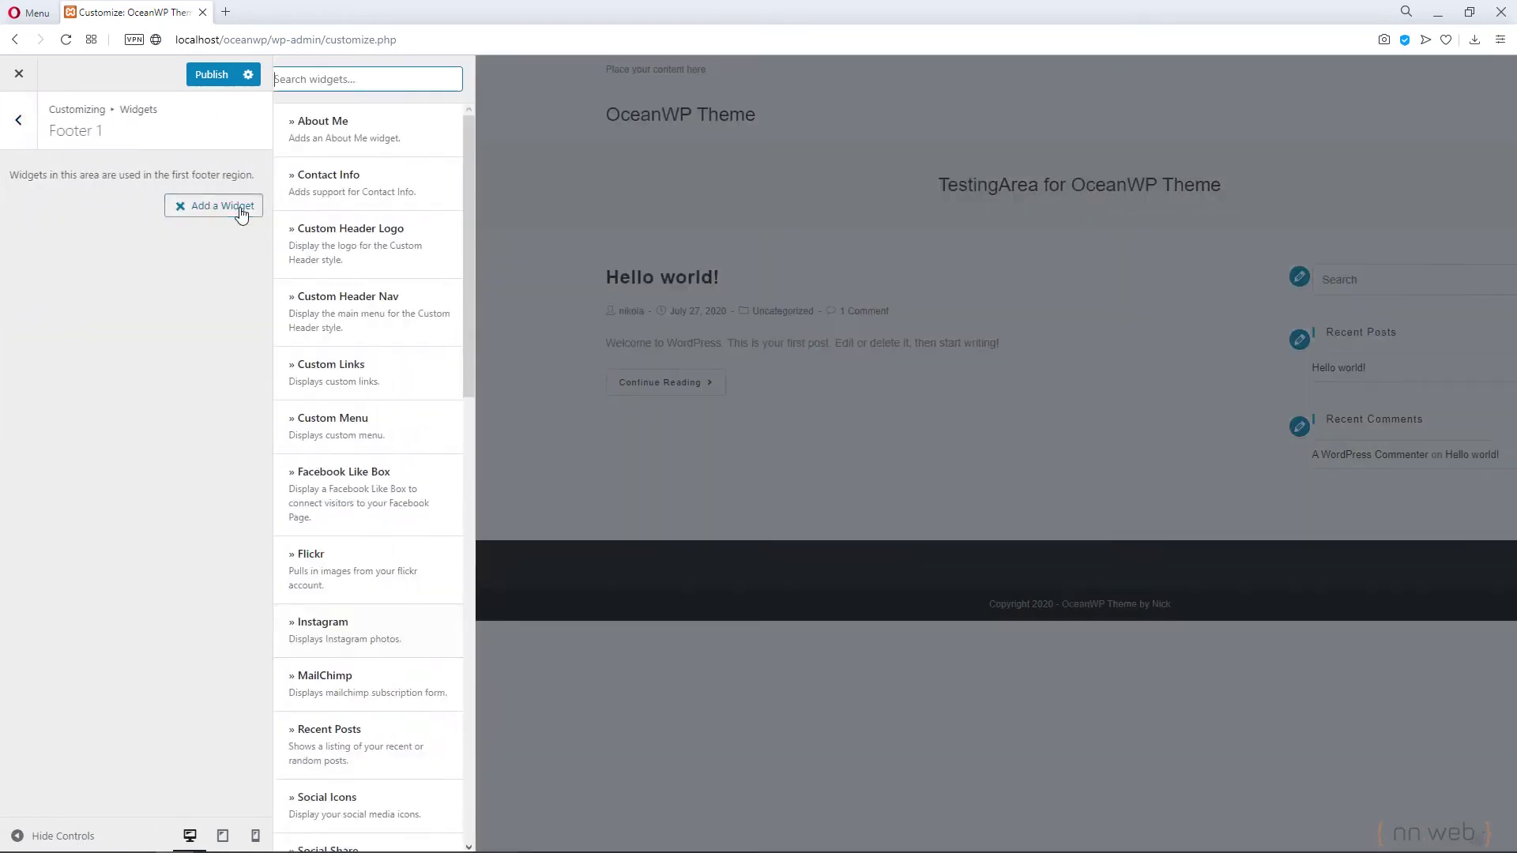
left_click(383, 130)
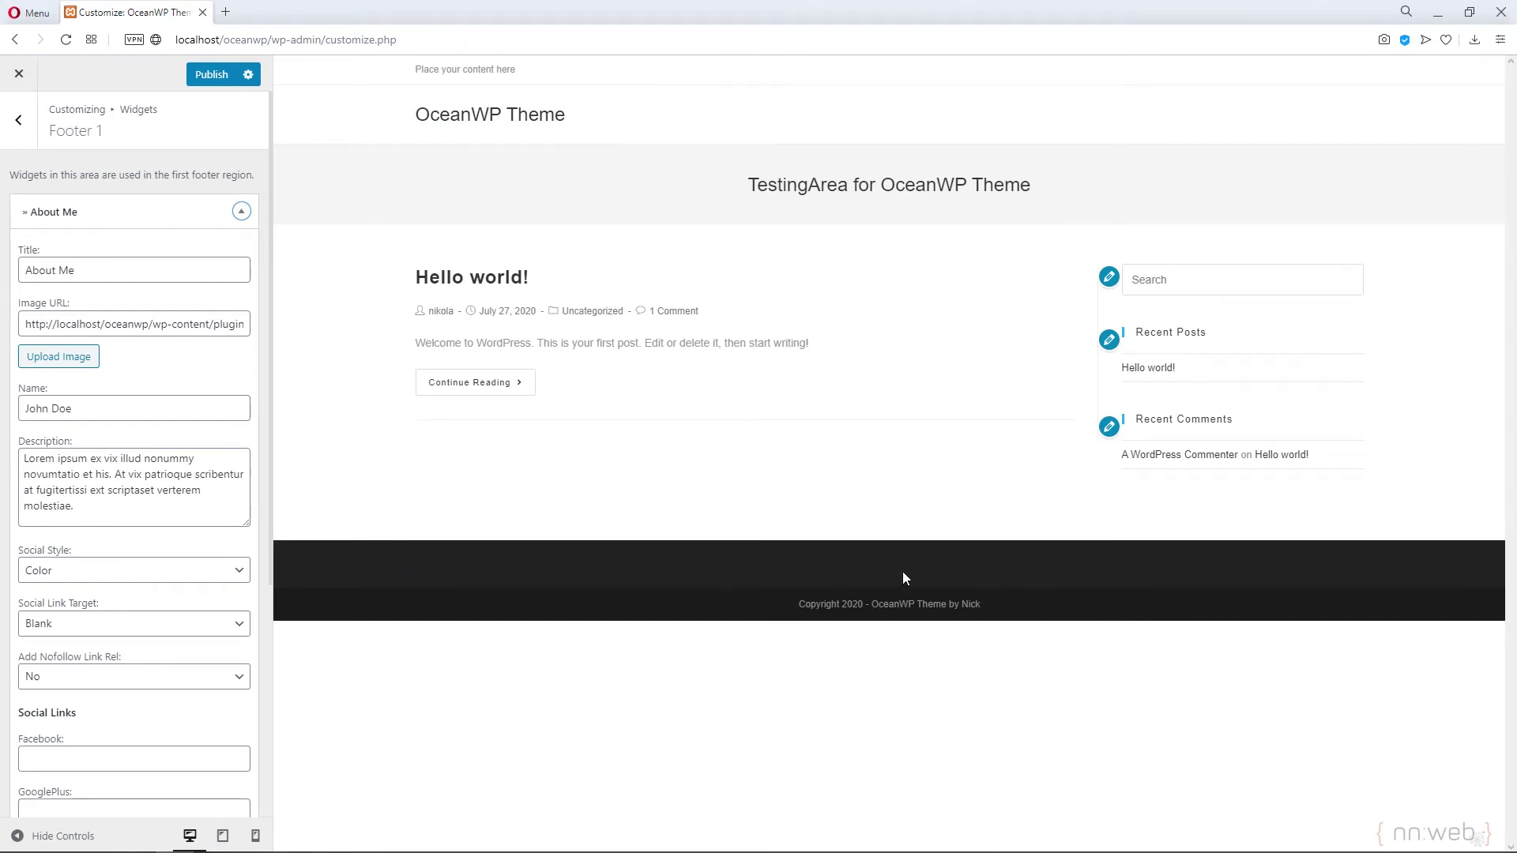
scroll(145, 559, "down", 5)
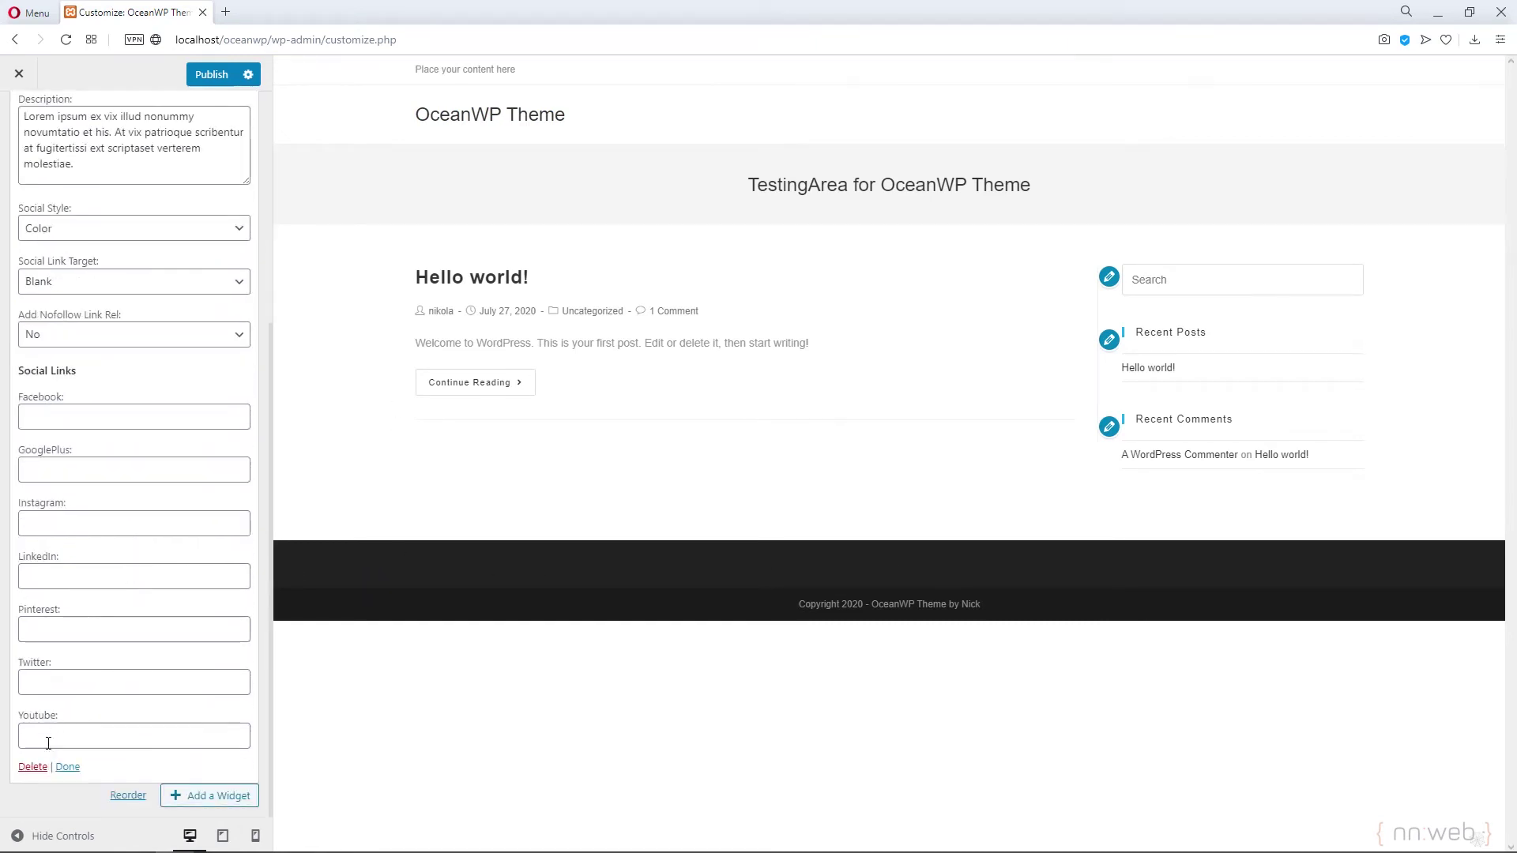
left_click(32, 768)
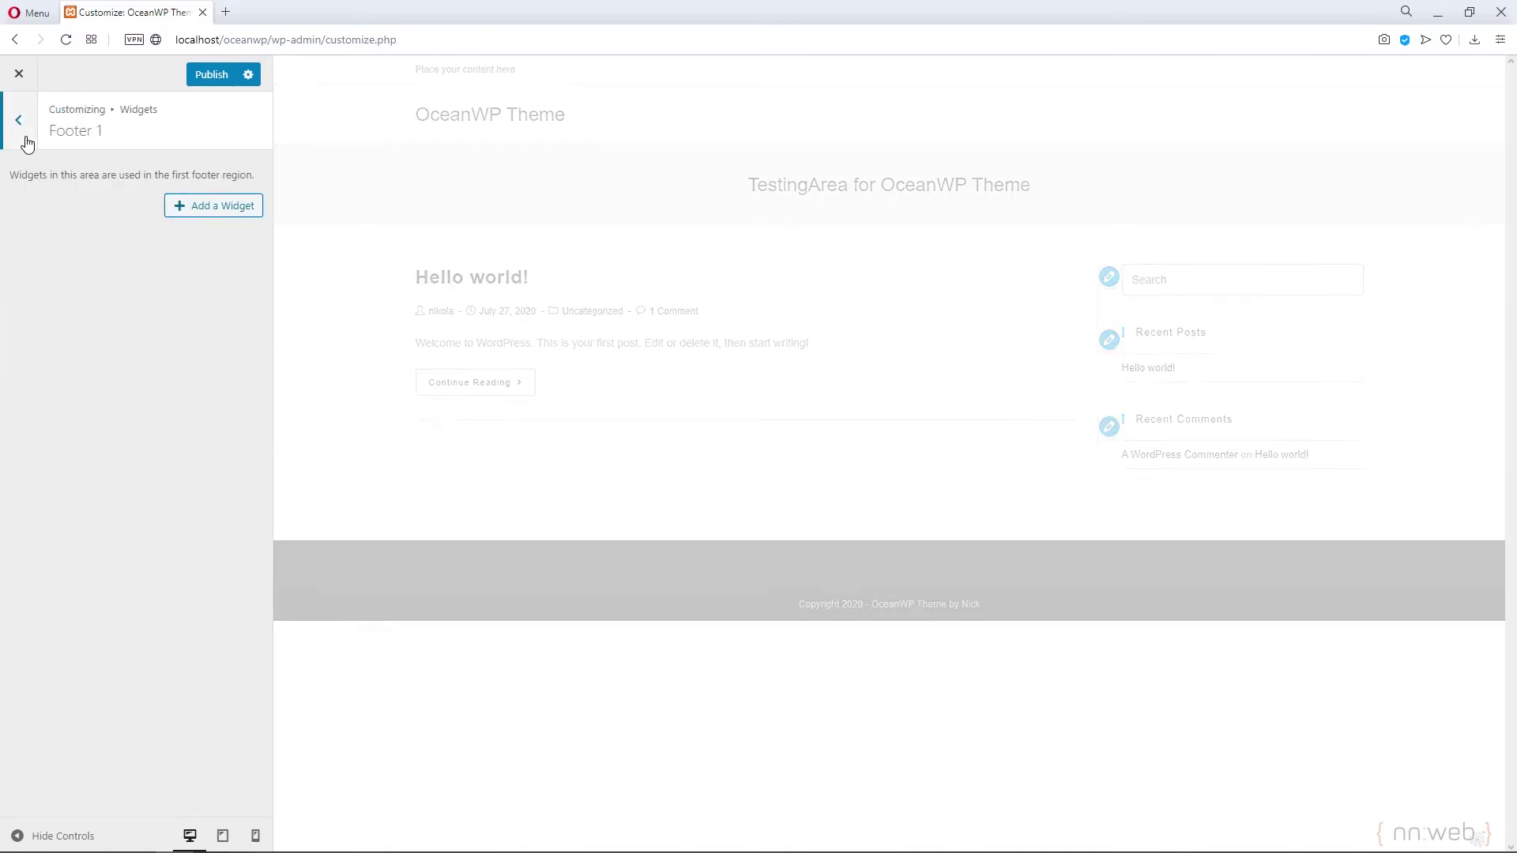
- Add a trial Contact Info widget to Footer 2, then delete it to leave Footer 2 empty
left_click(20, 125)
left_click(98, 349)
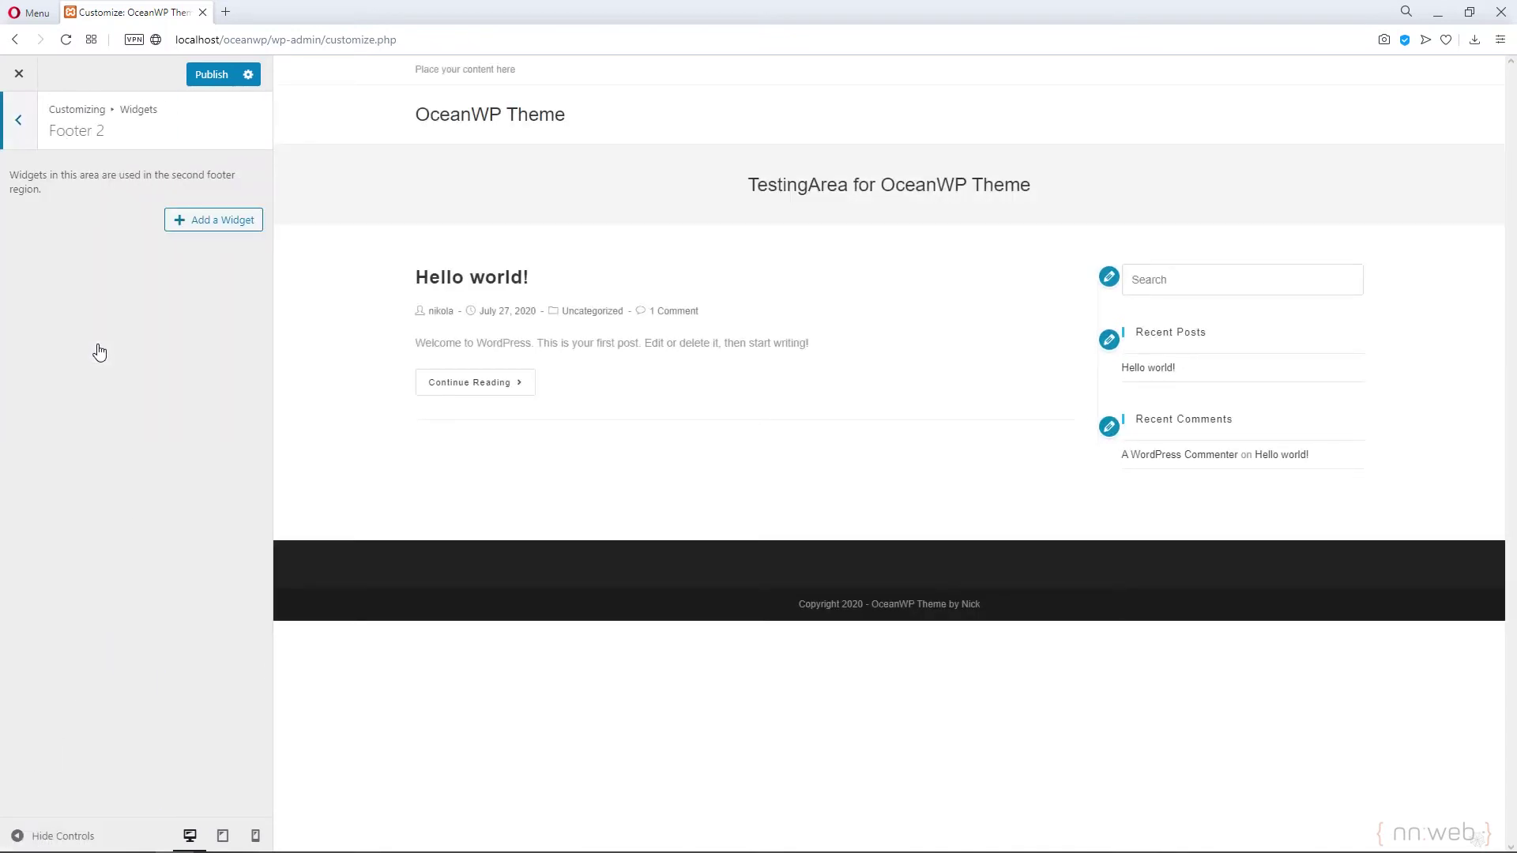
left_click(227, 221)
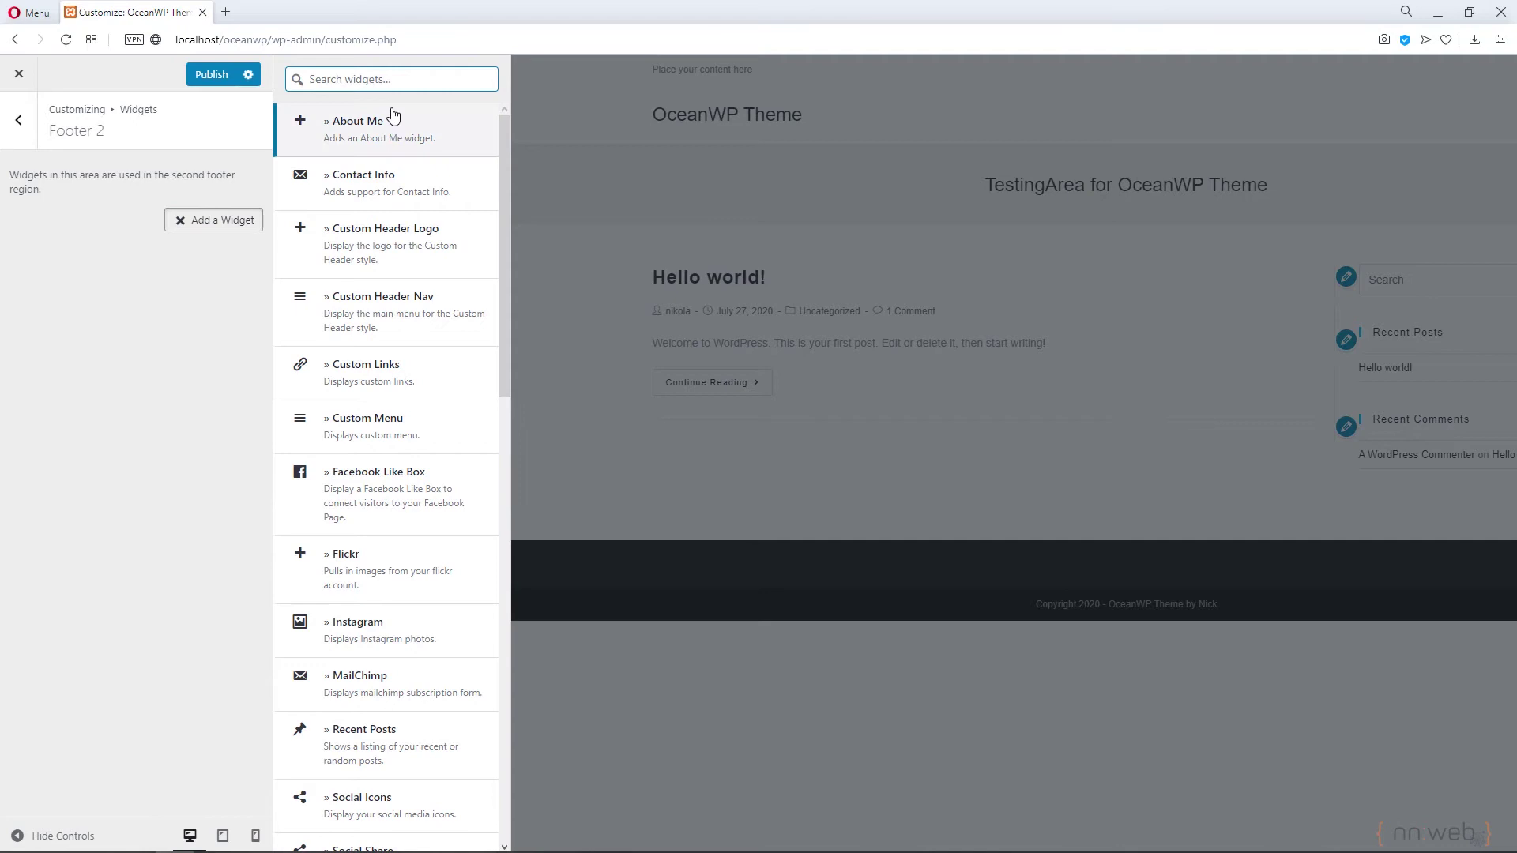
left_click(395, 190)
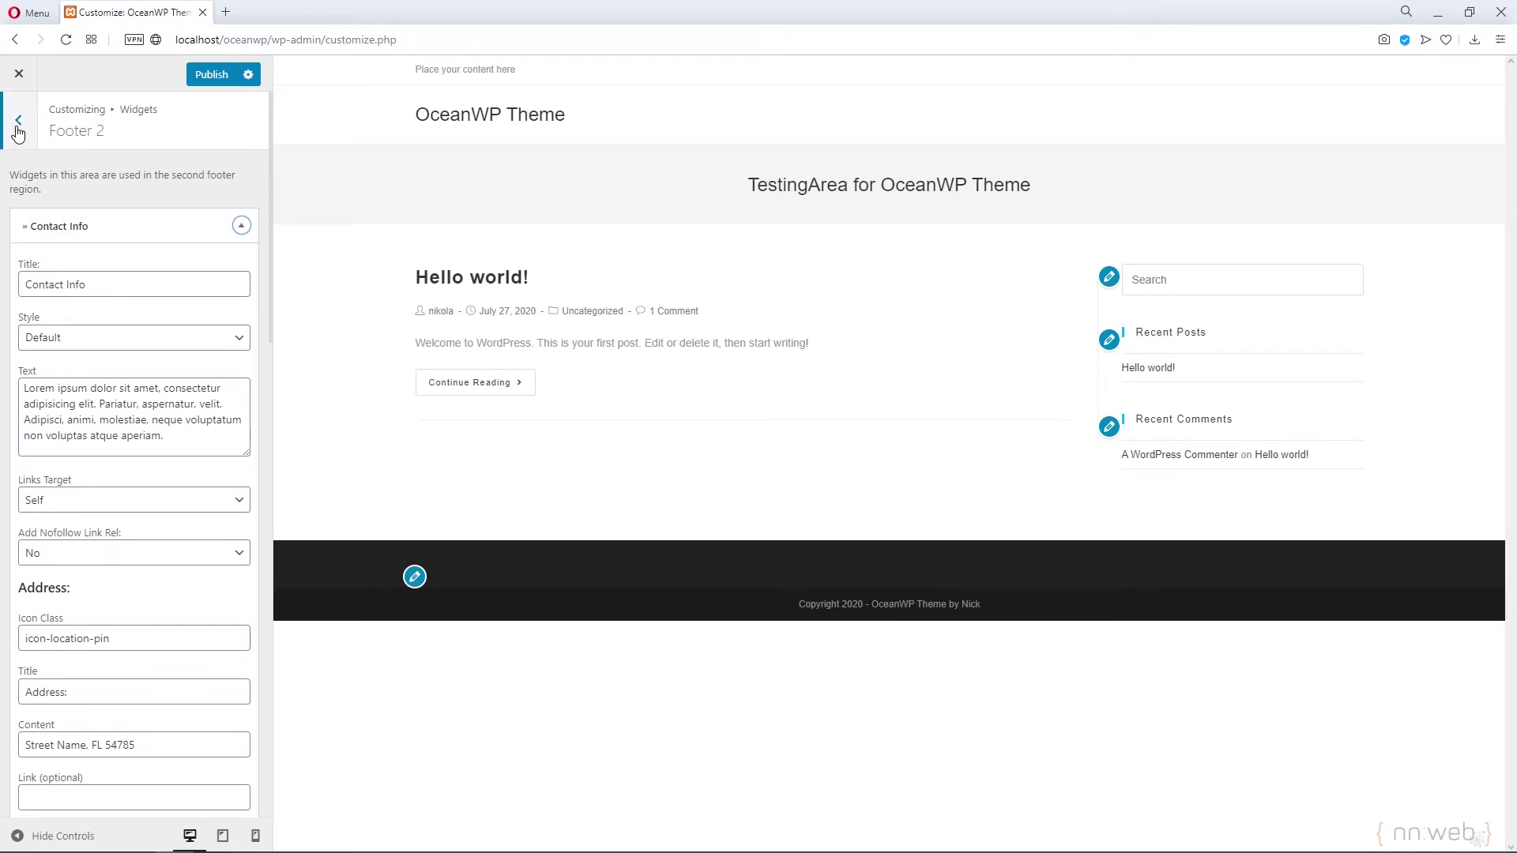
scroll(118, 237, "down", 5)
scroll(29, 773, "down", 10)
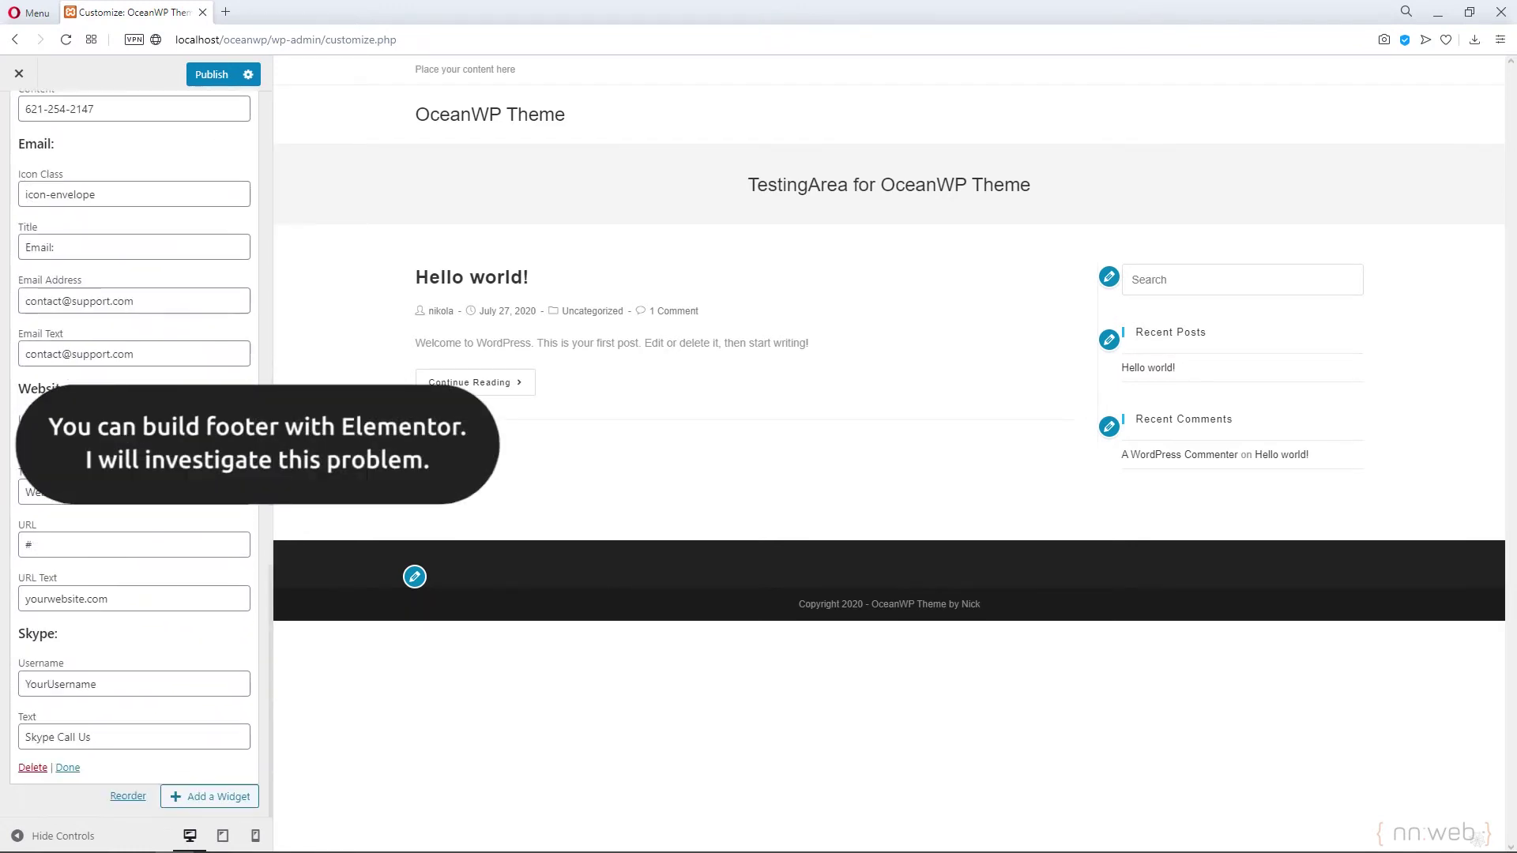
left_click(29, 772)
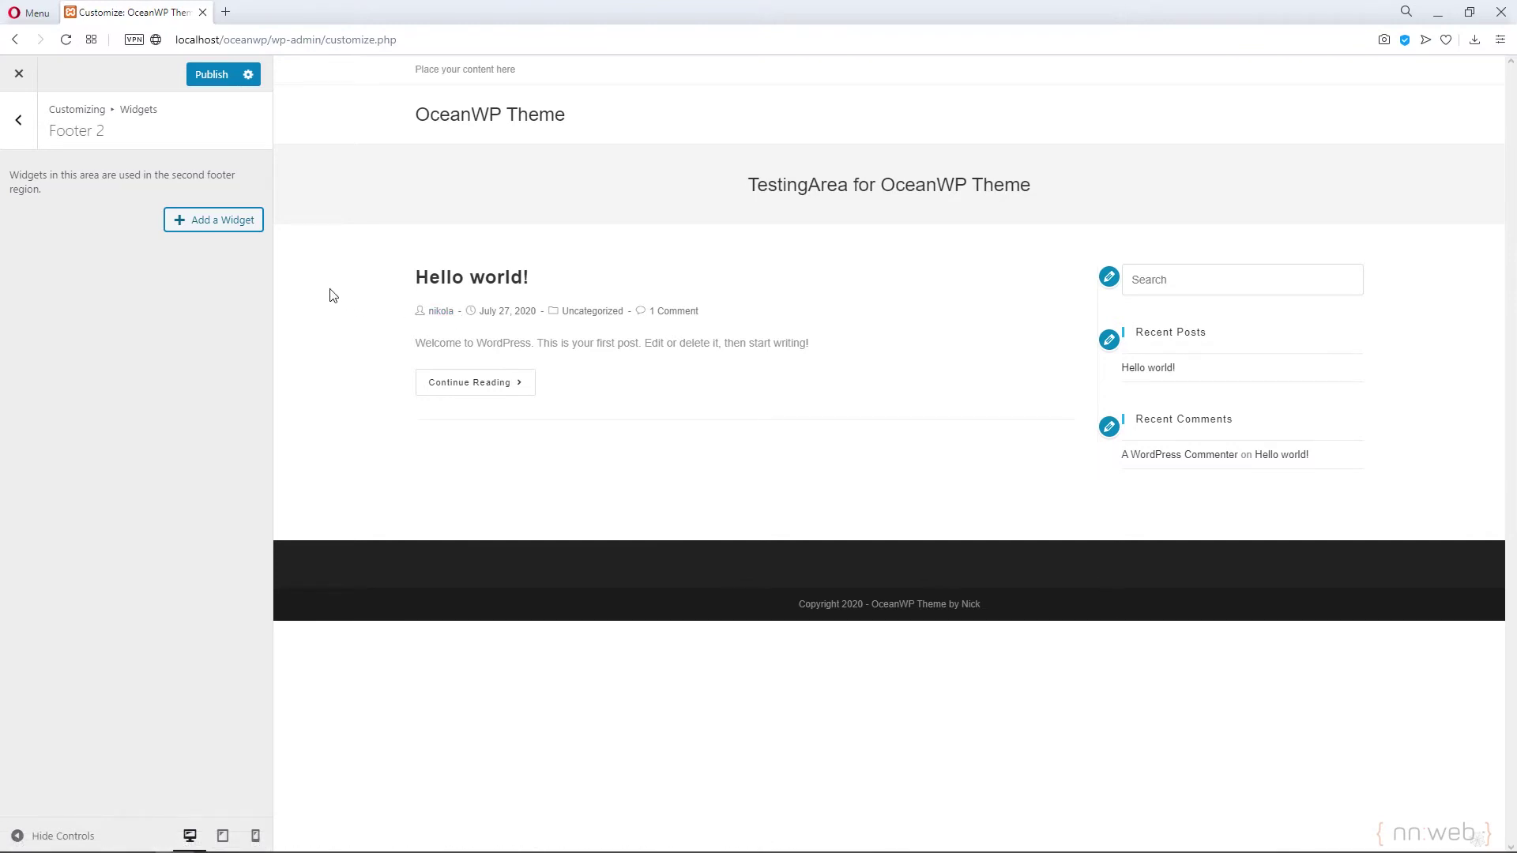
left_click(18, 120)
left_click(18, 123)
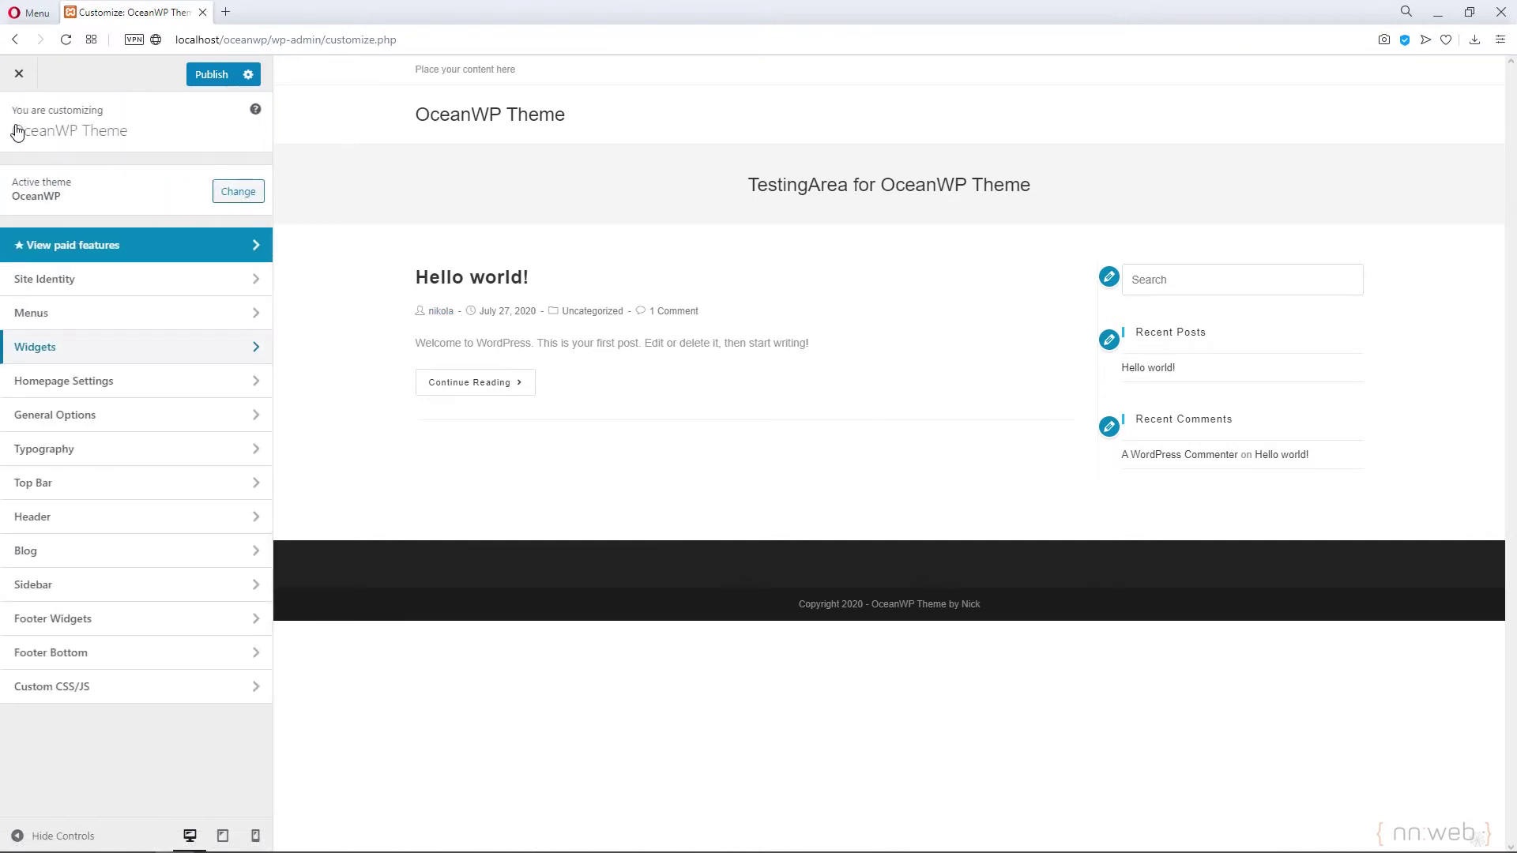
left_click(168, 387)
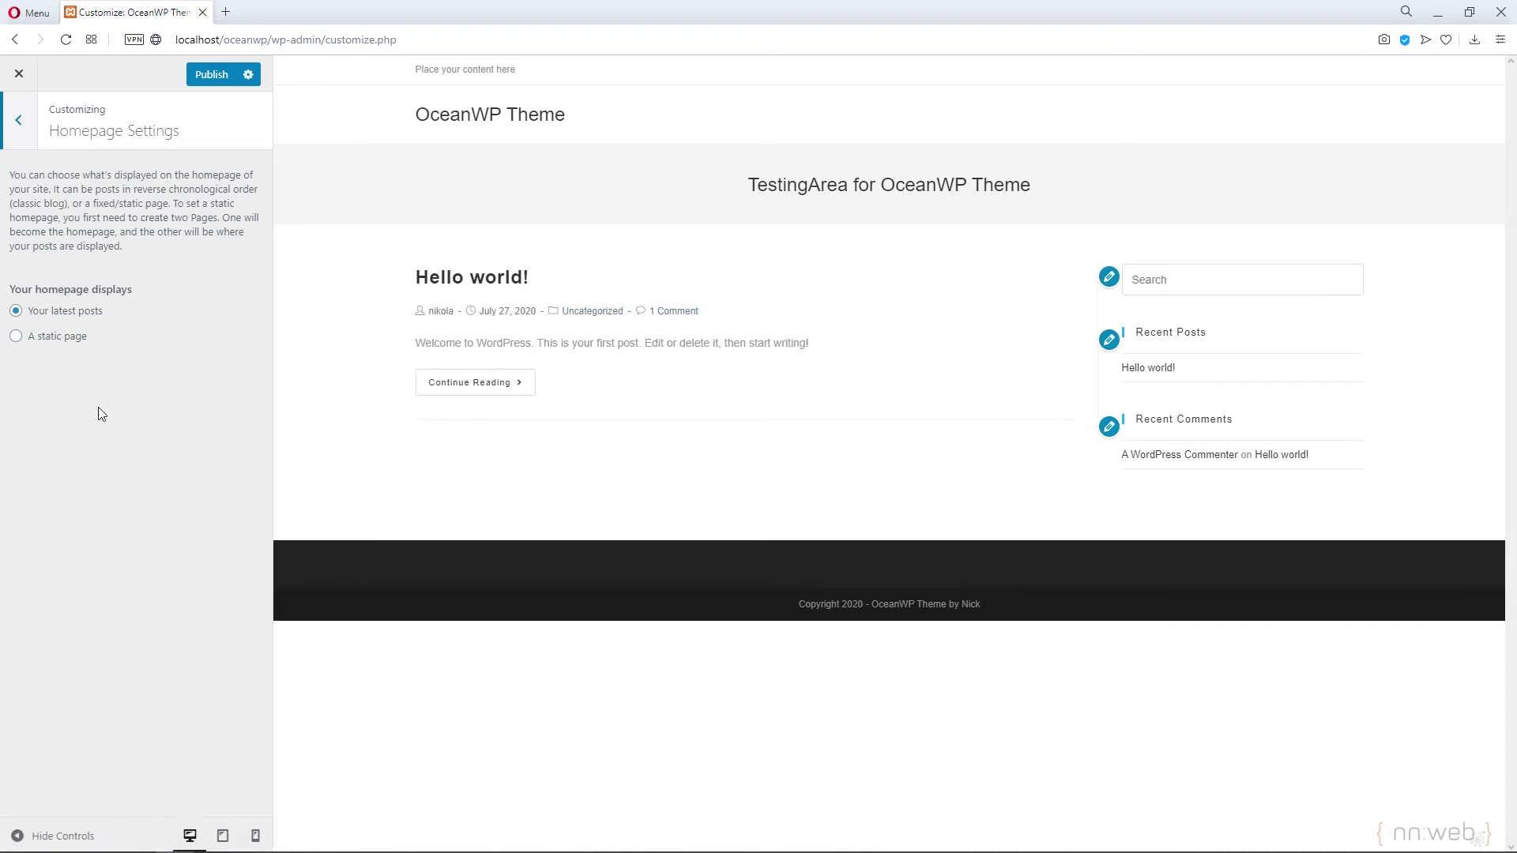
left_click(45, 343)
left_click(71, 403)
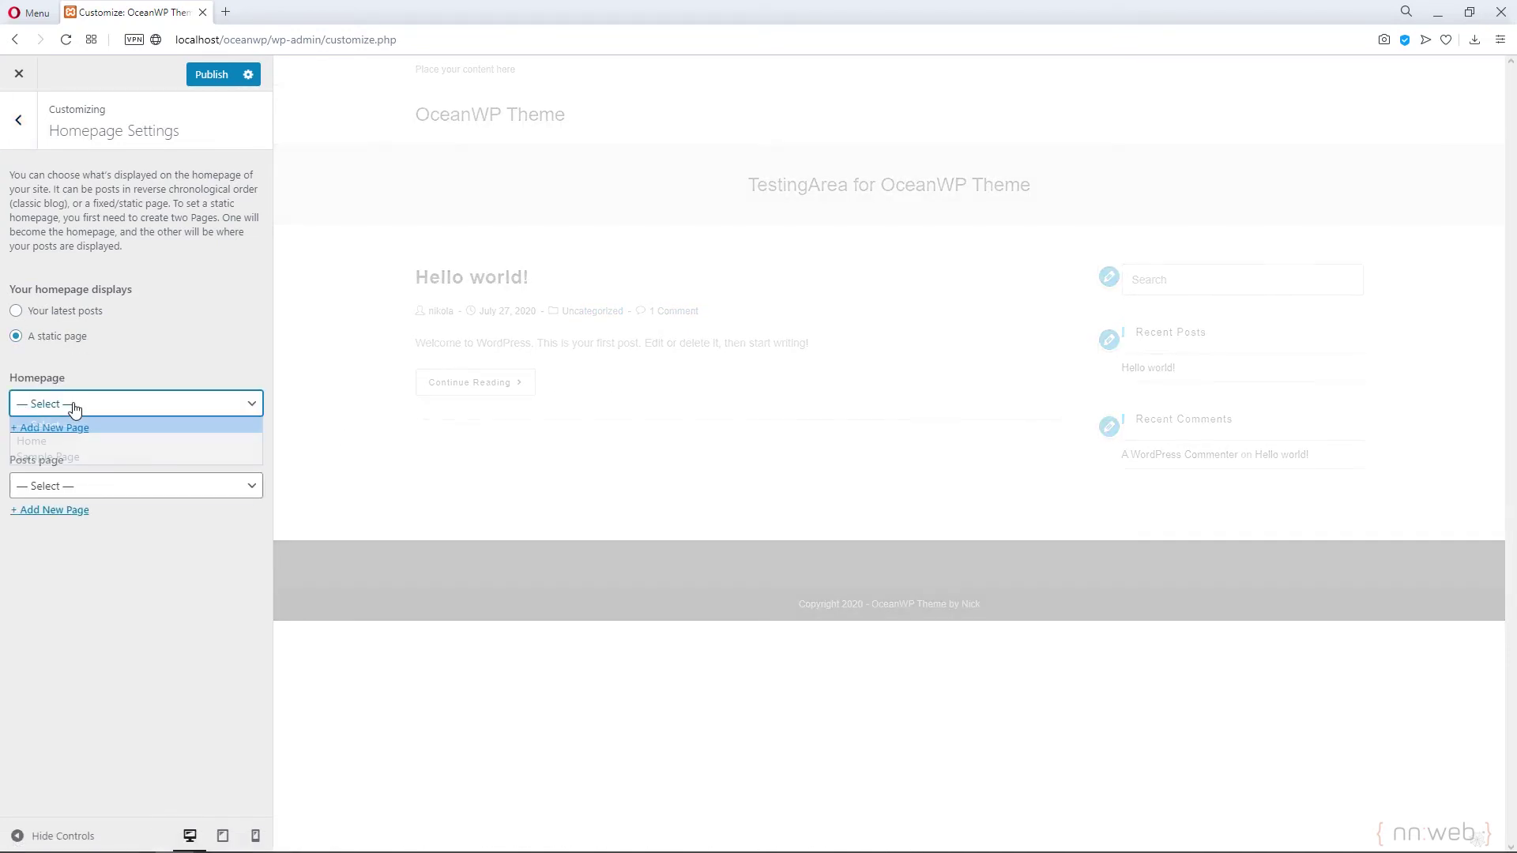
left_click(76, 442)
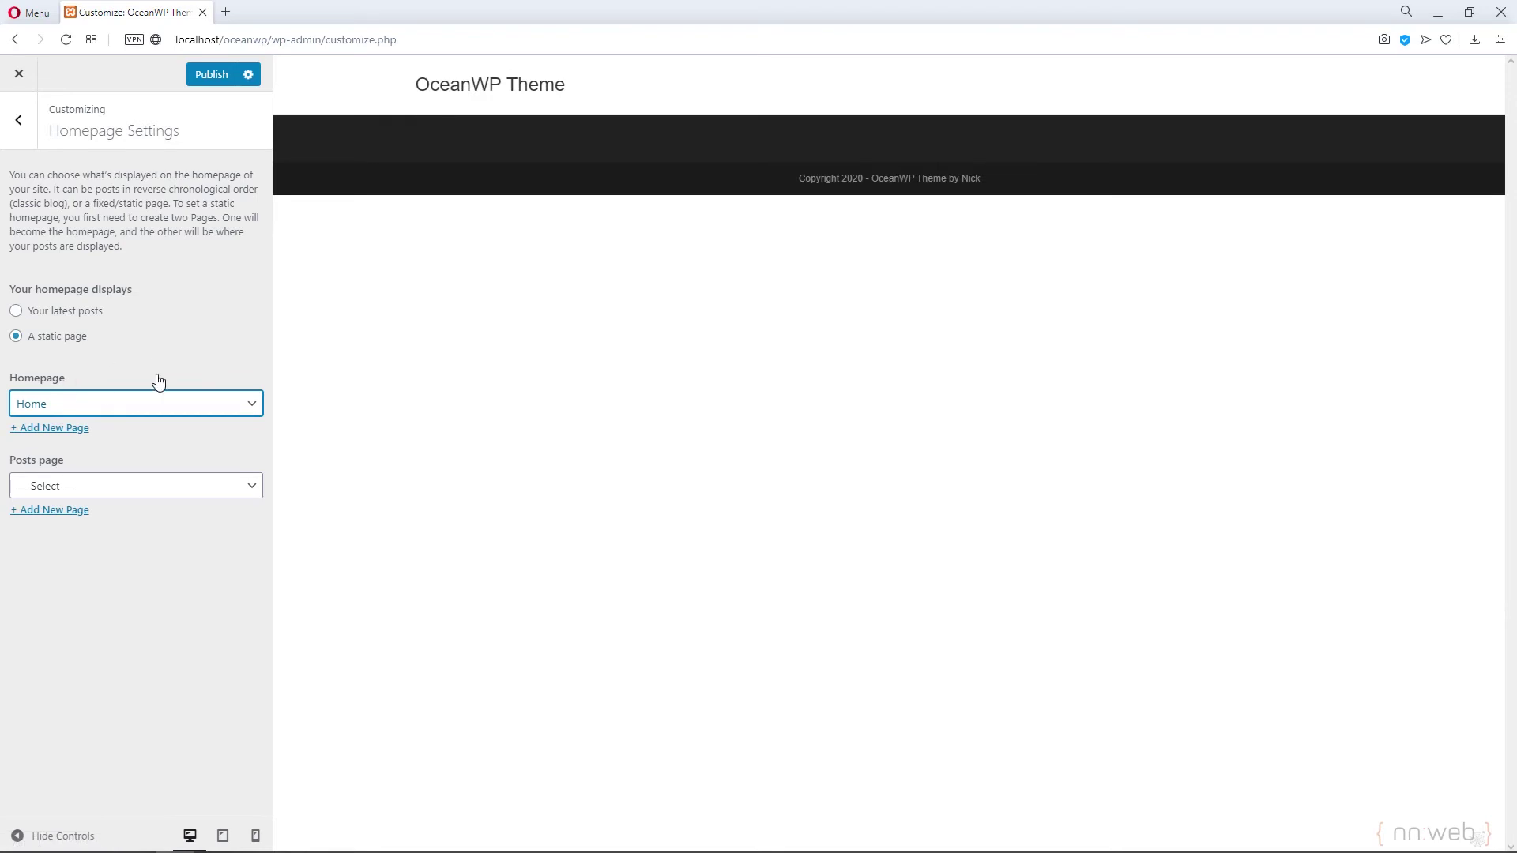
left_click(77, 407)
left_click(79, 424)
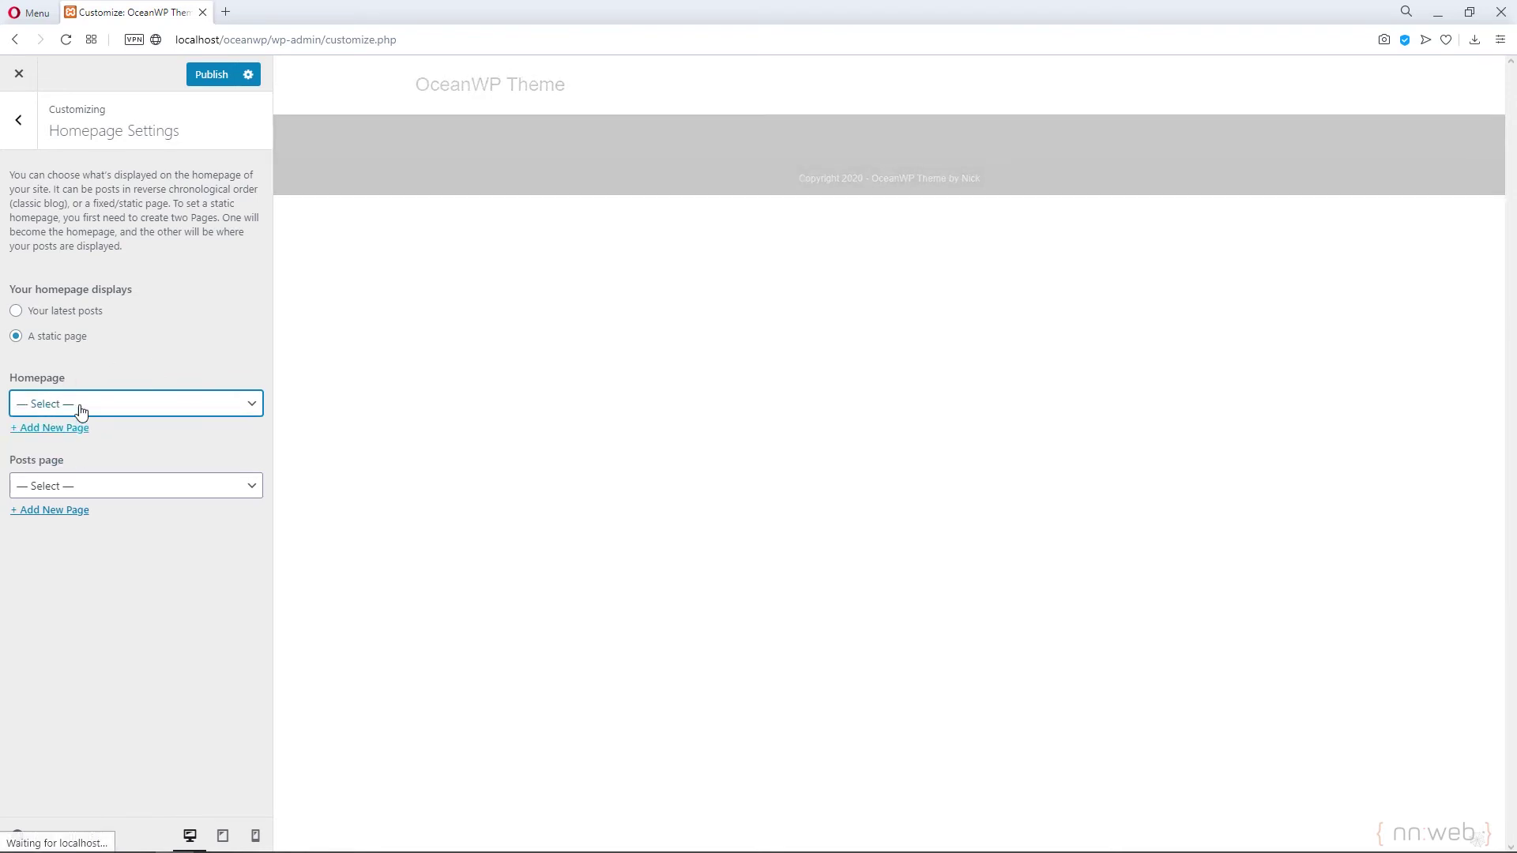
left_click(59, 312)
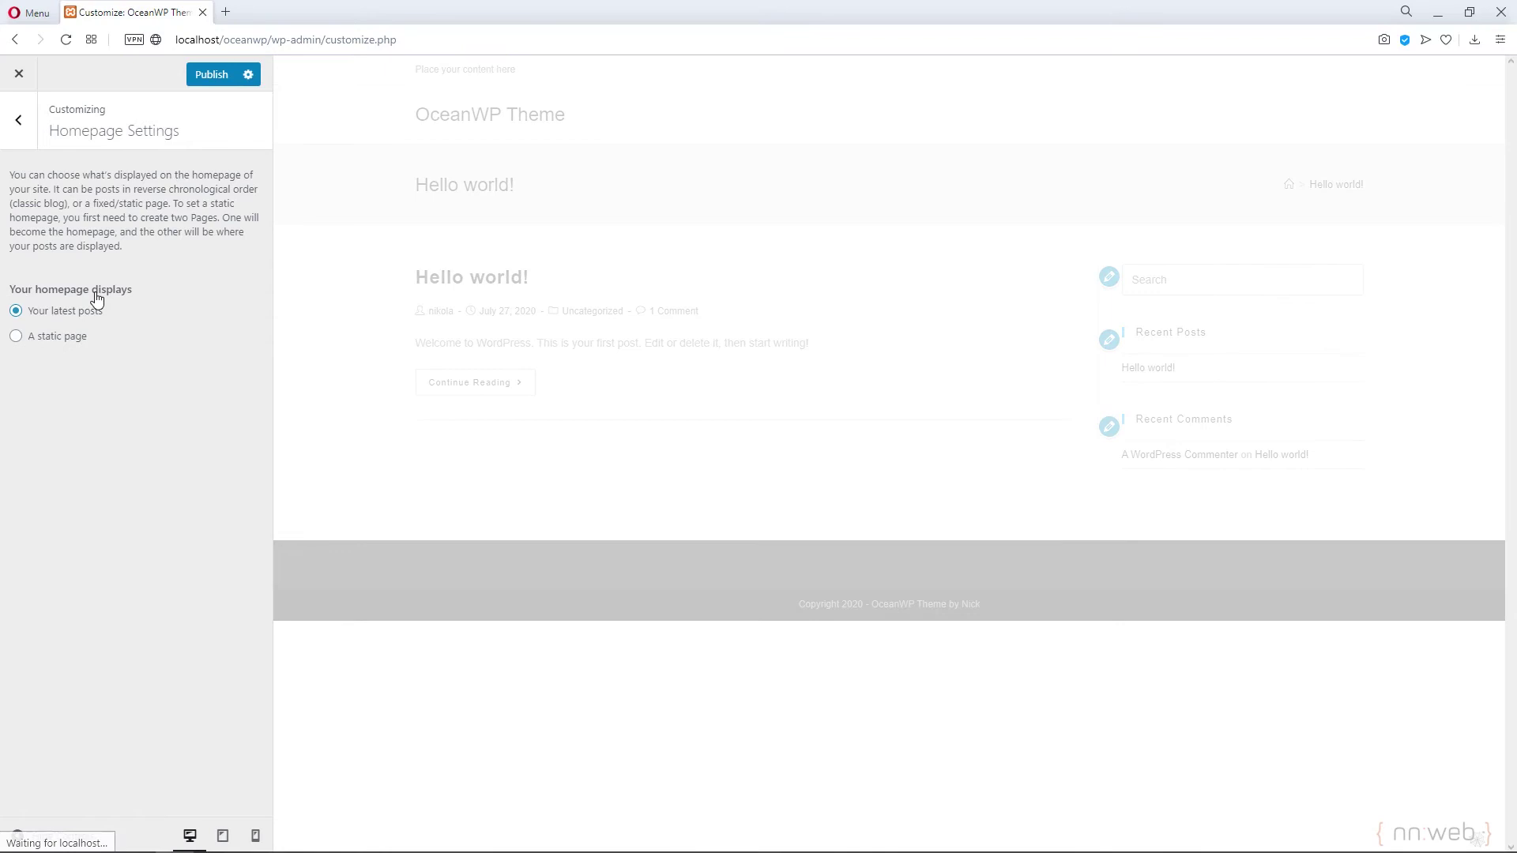
left_click(19, 125)
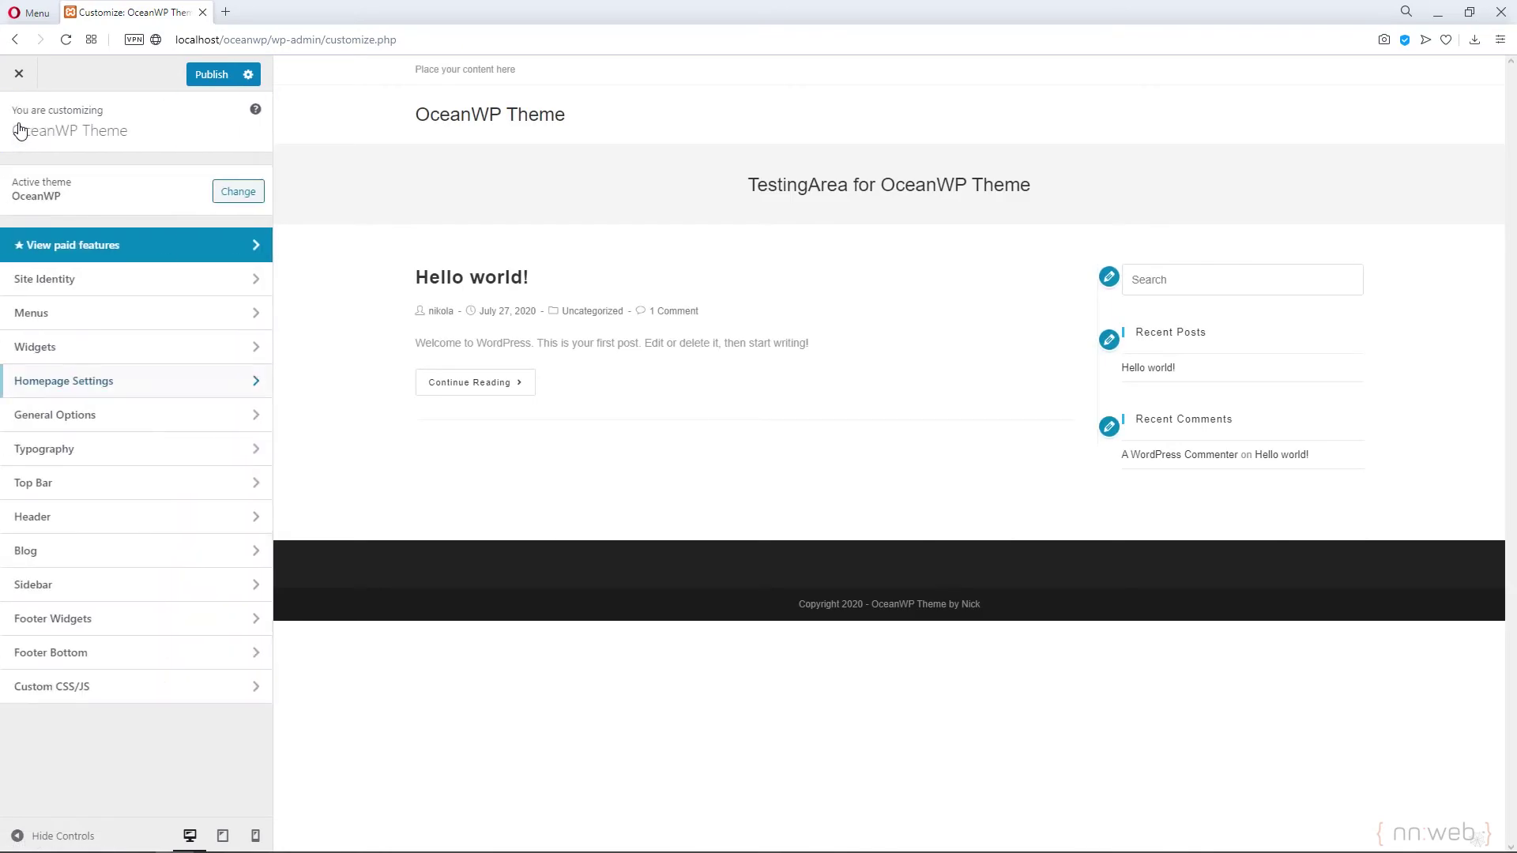
- In General Styling, try a red #f91313 primary colour, then reset it to the default blue
left_click(149, 415)
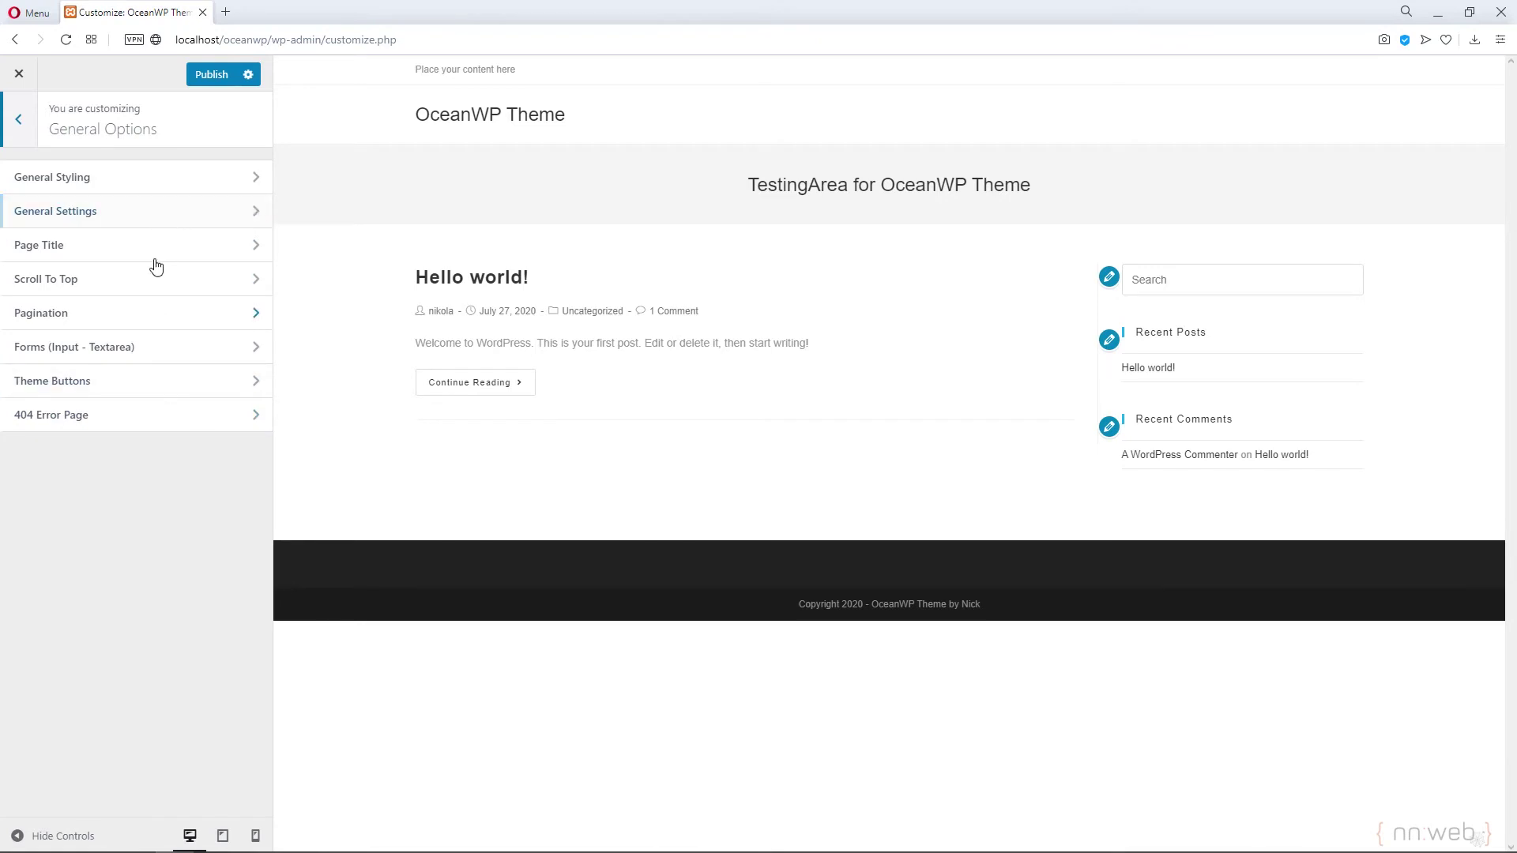
left_click(166, 179)
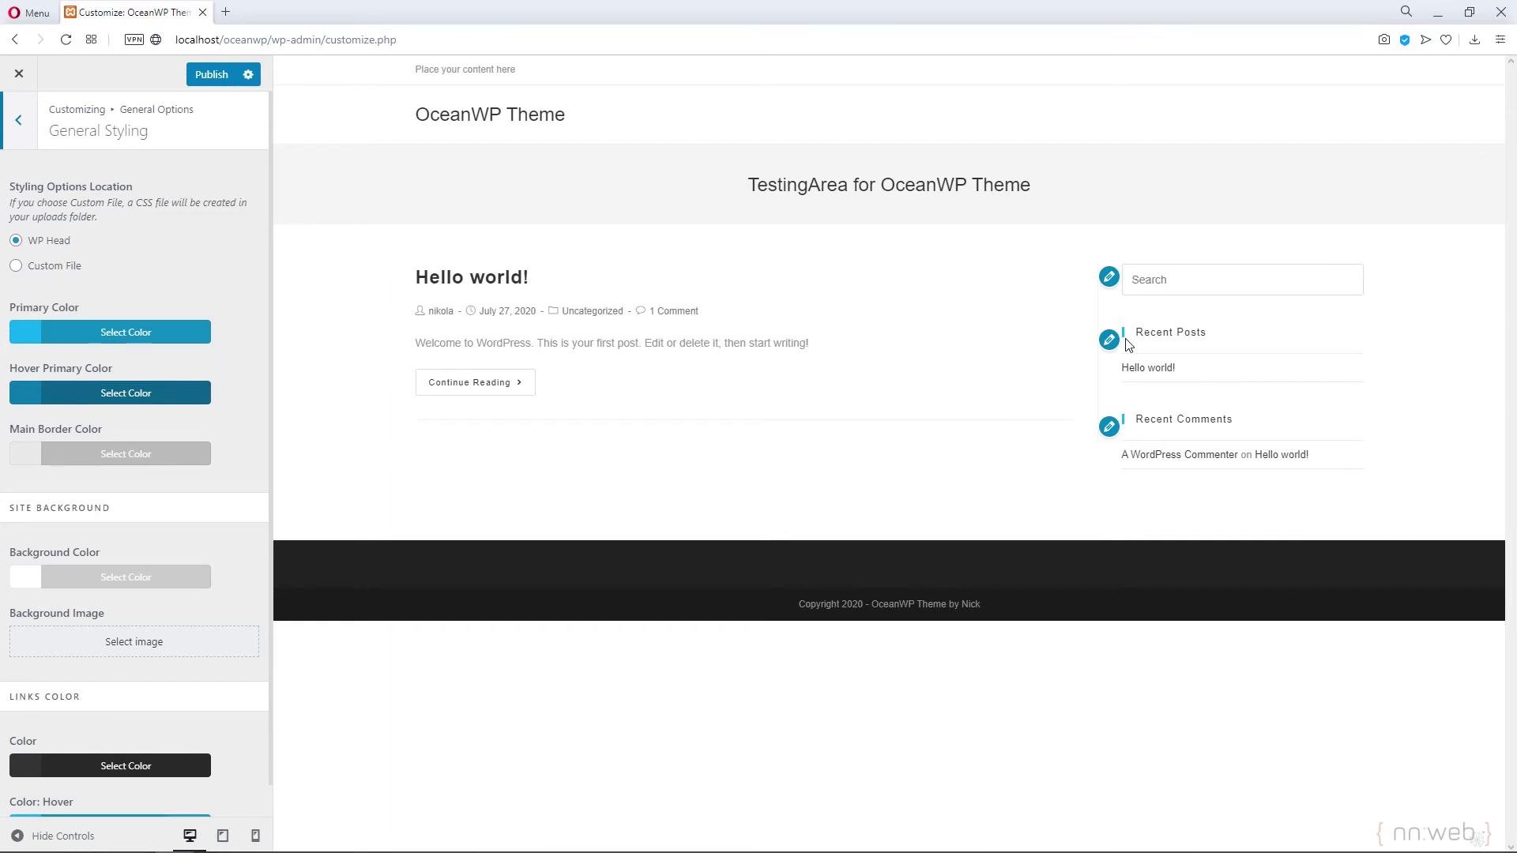
left_click(170, 341)
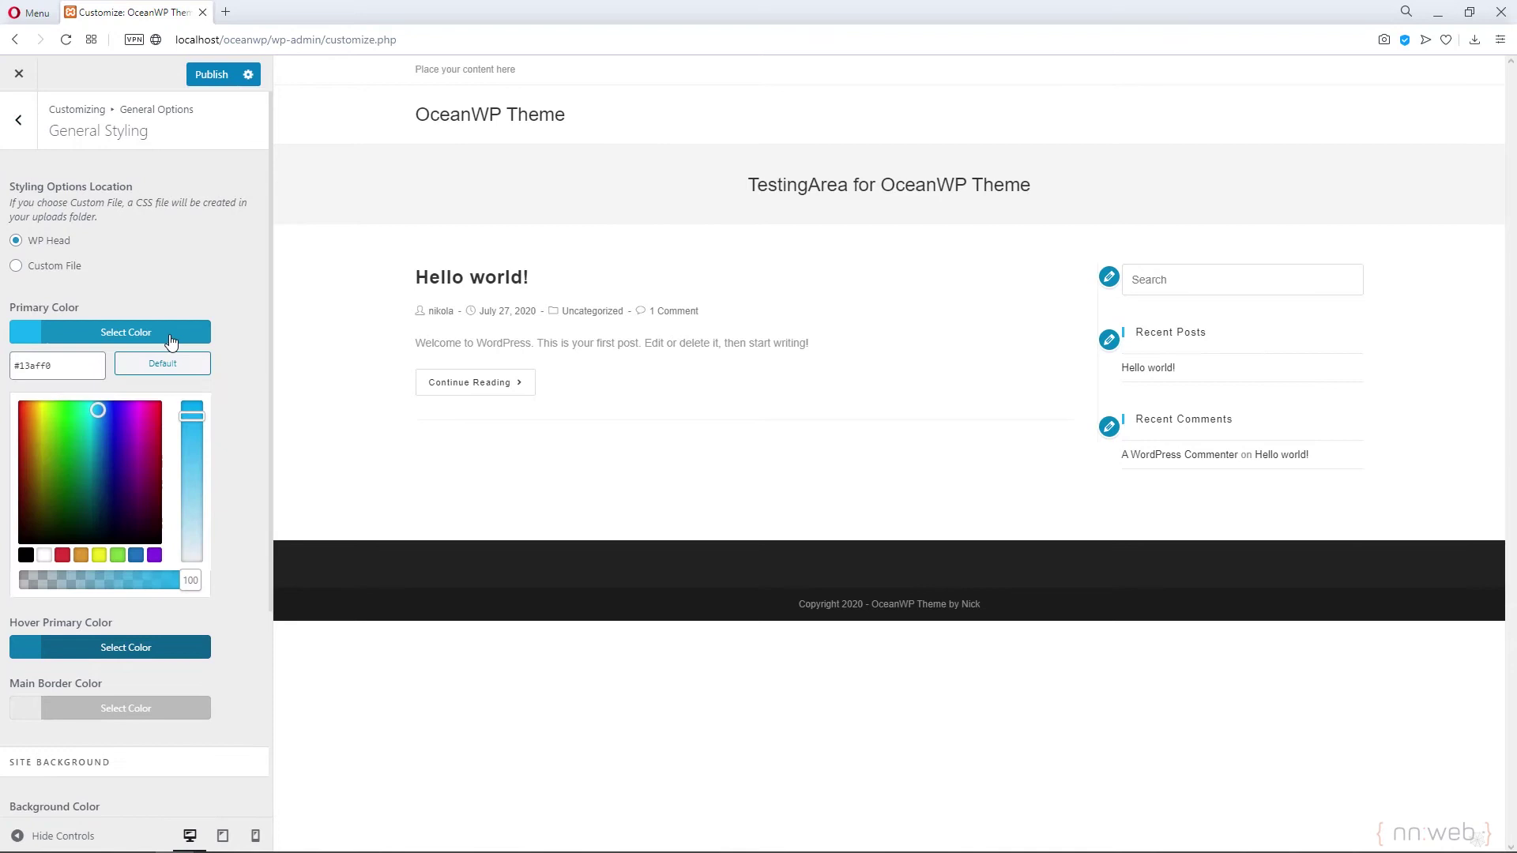
left_click_drag(24, 414, 13, 407)
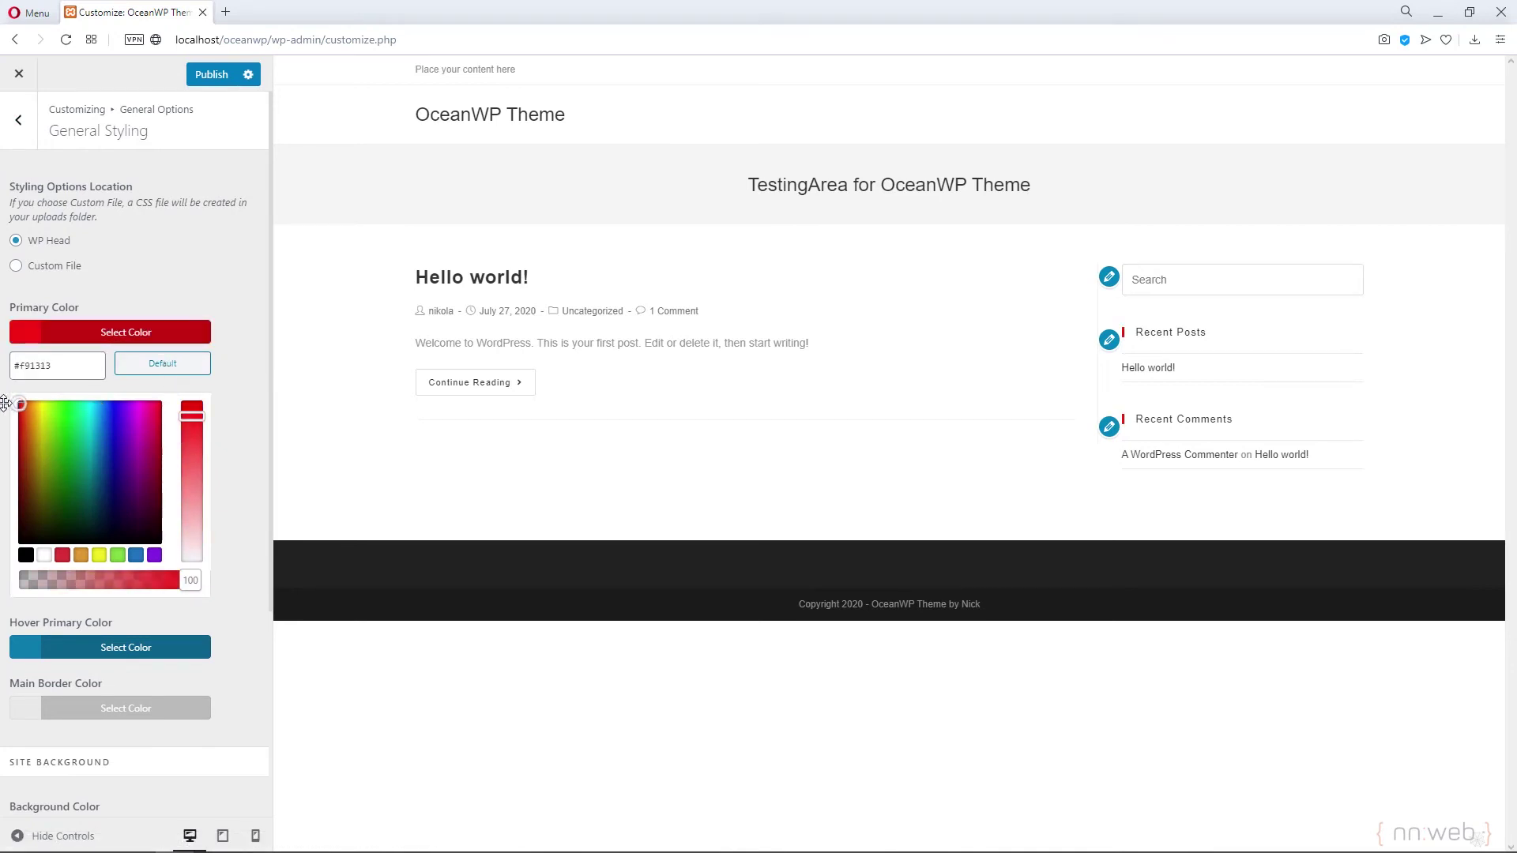
left_click(13, 407)
left_click(102, 332)
left_click(175, 368)
left_click(217, 271)
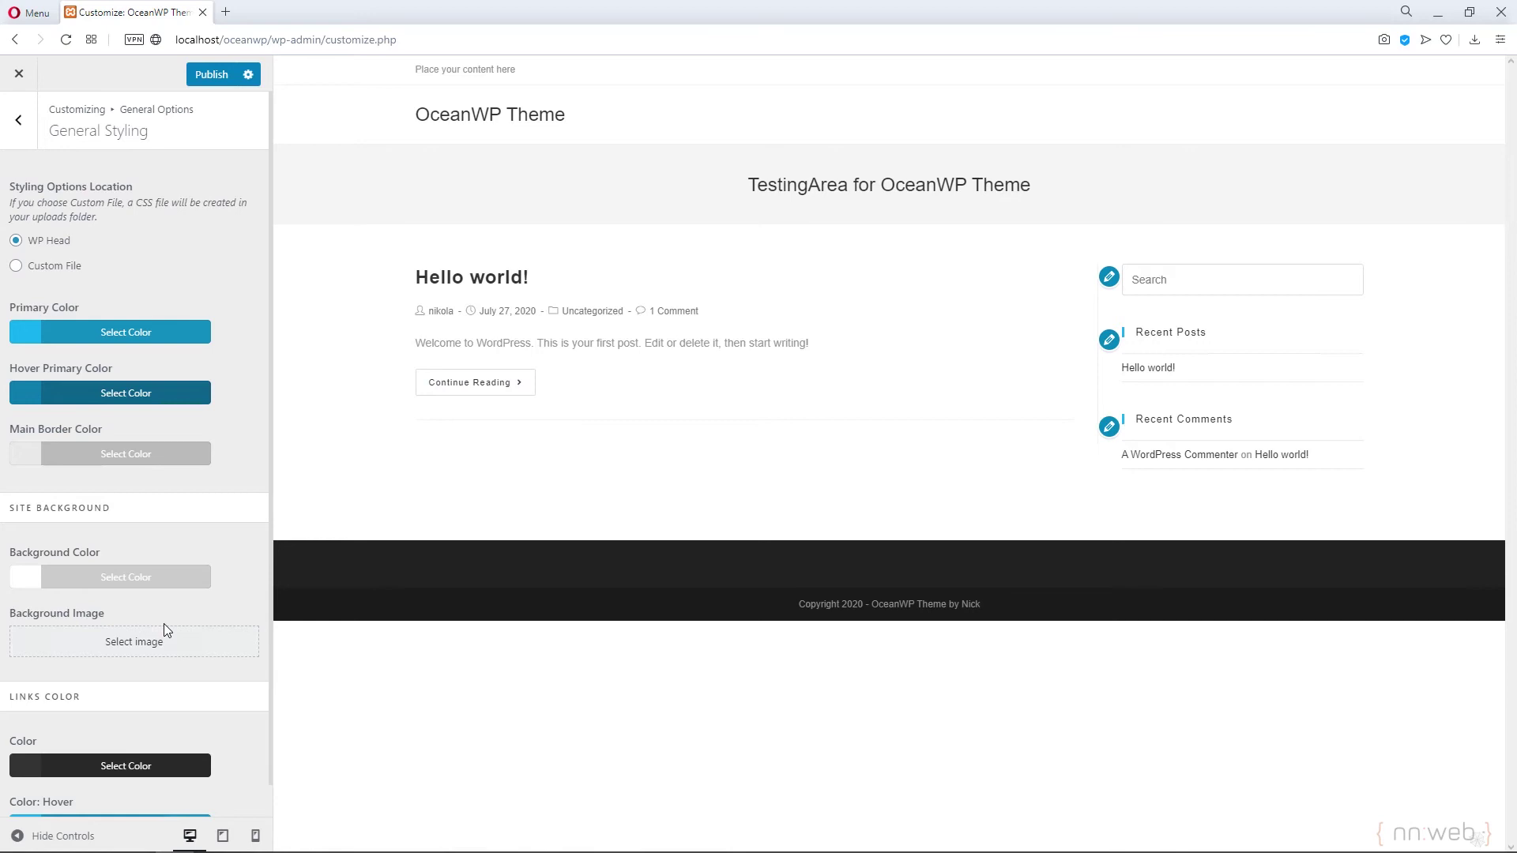
- Try a blue site background colour, then restore the default white
left_click(118, 582)
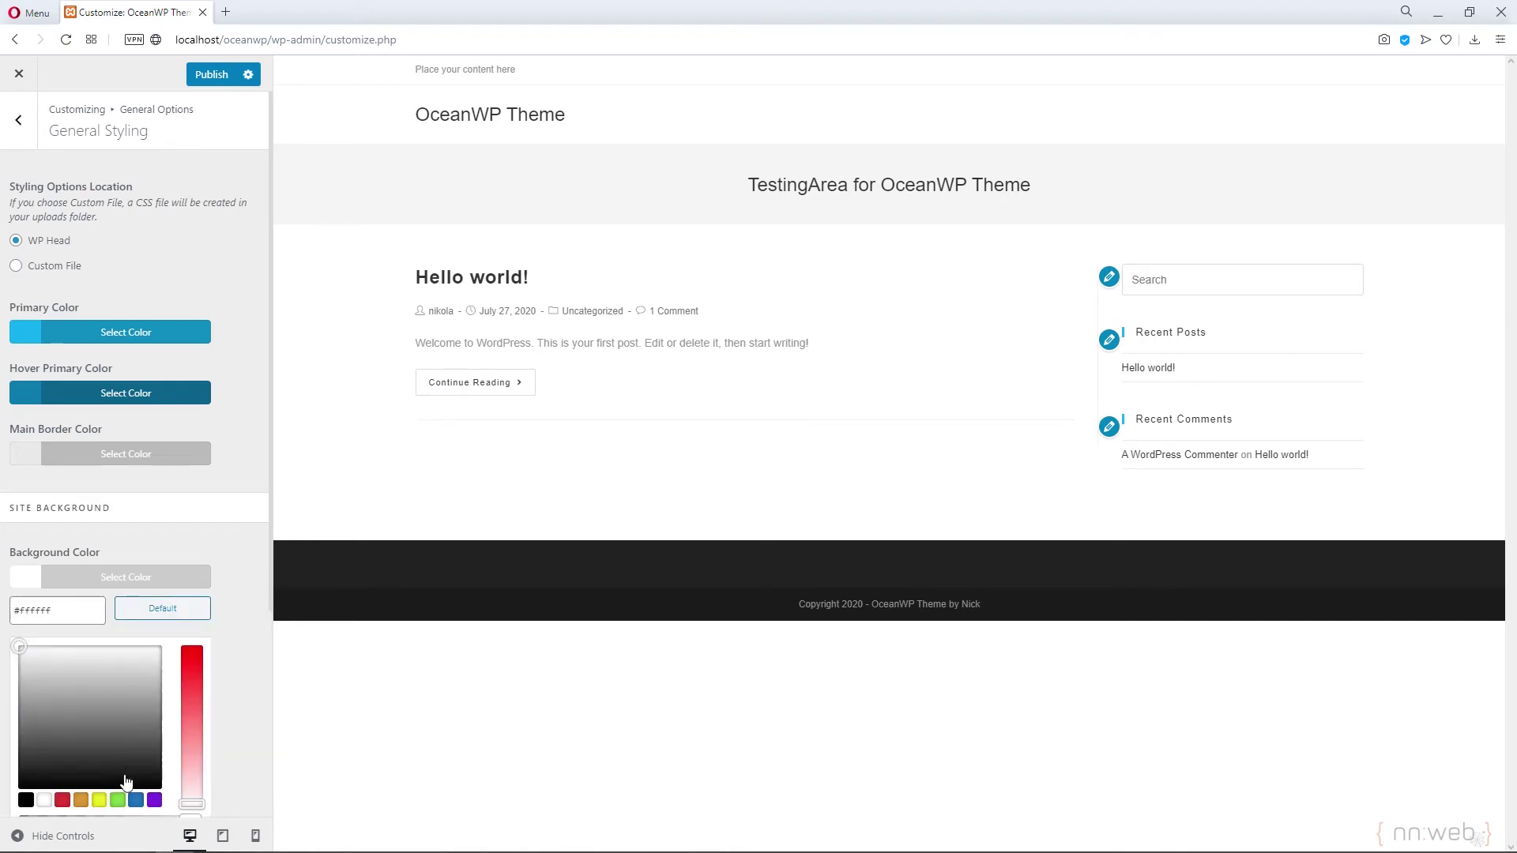
left_click(136, 801)
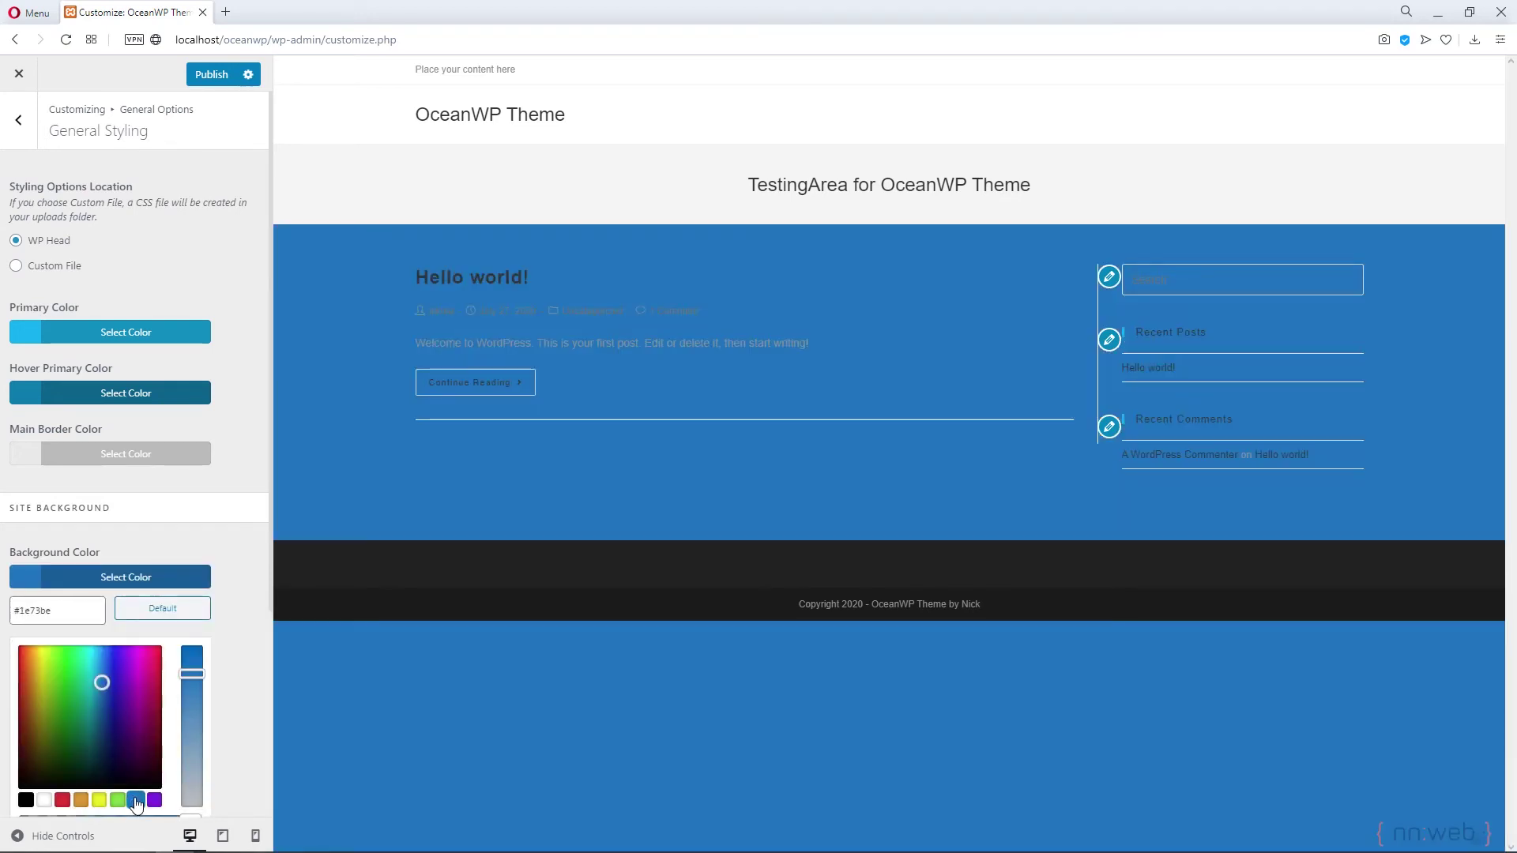
left_click(153, 609)
scroll(152, 609, "down", 3)
left_click(237, 321)
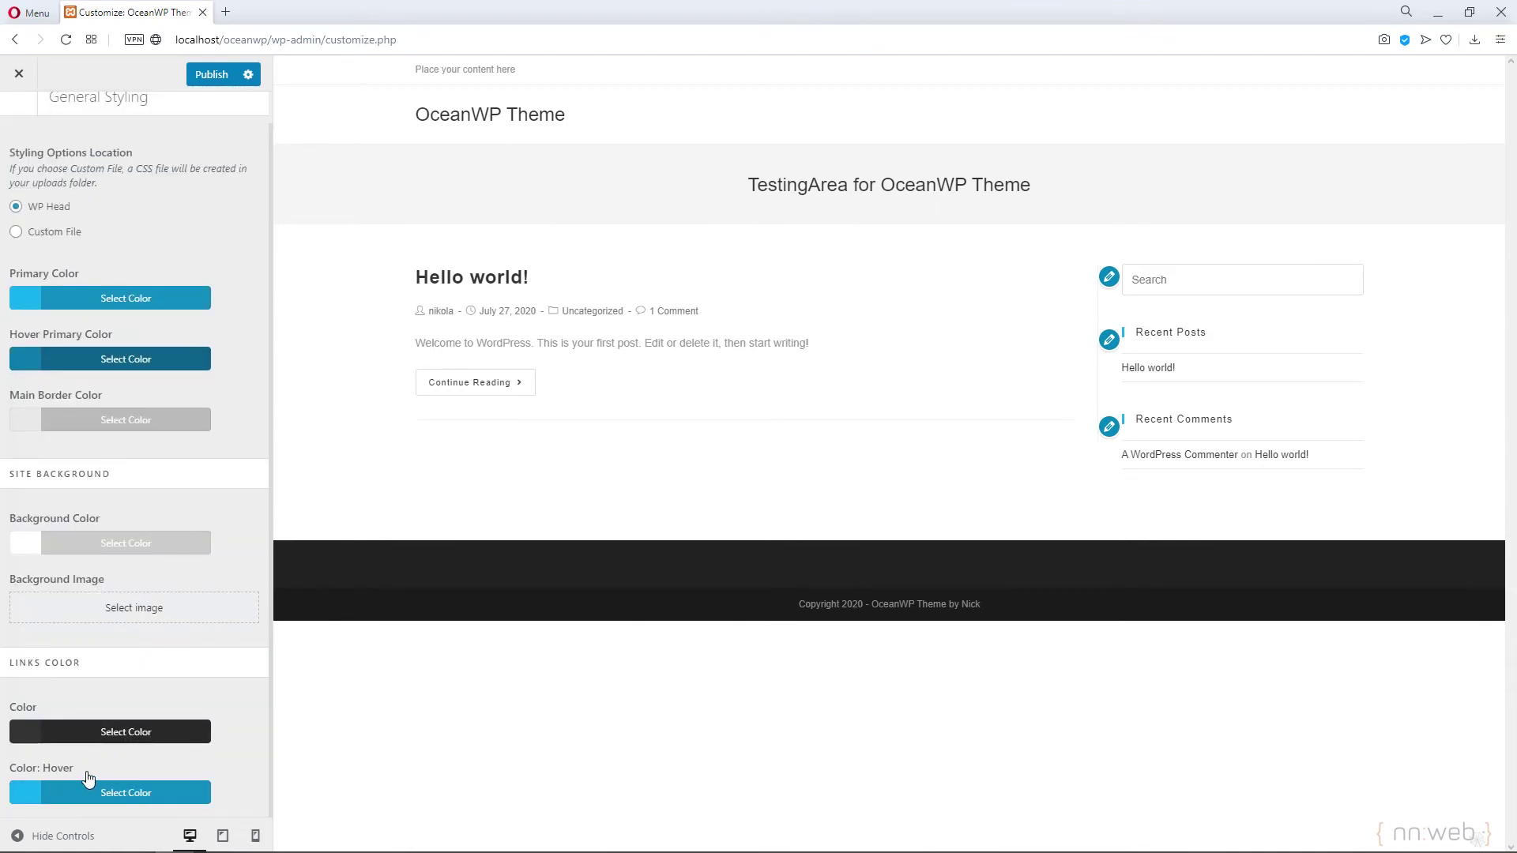
scroll(111, 256, "up", 3)
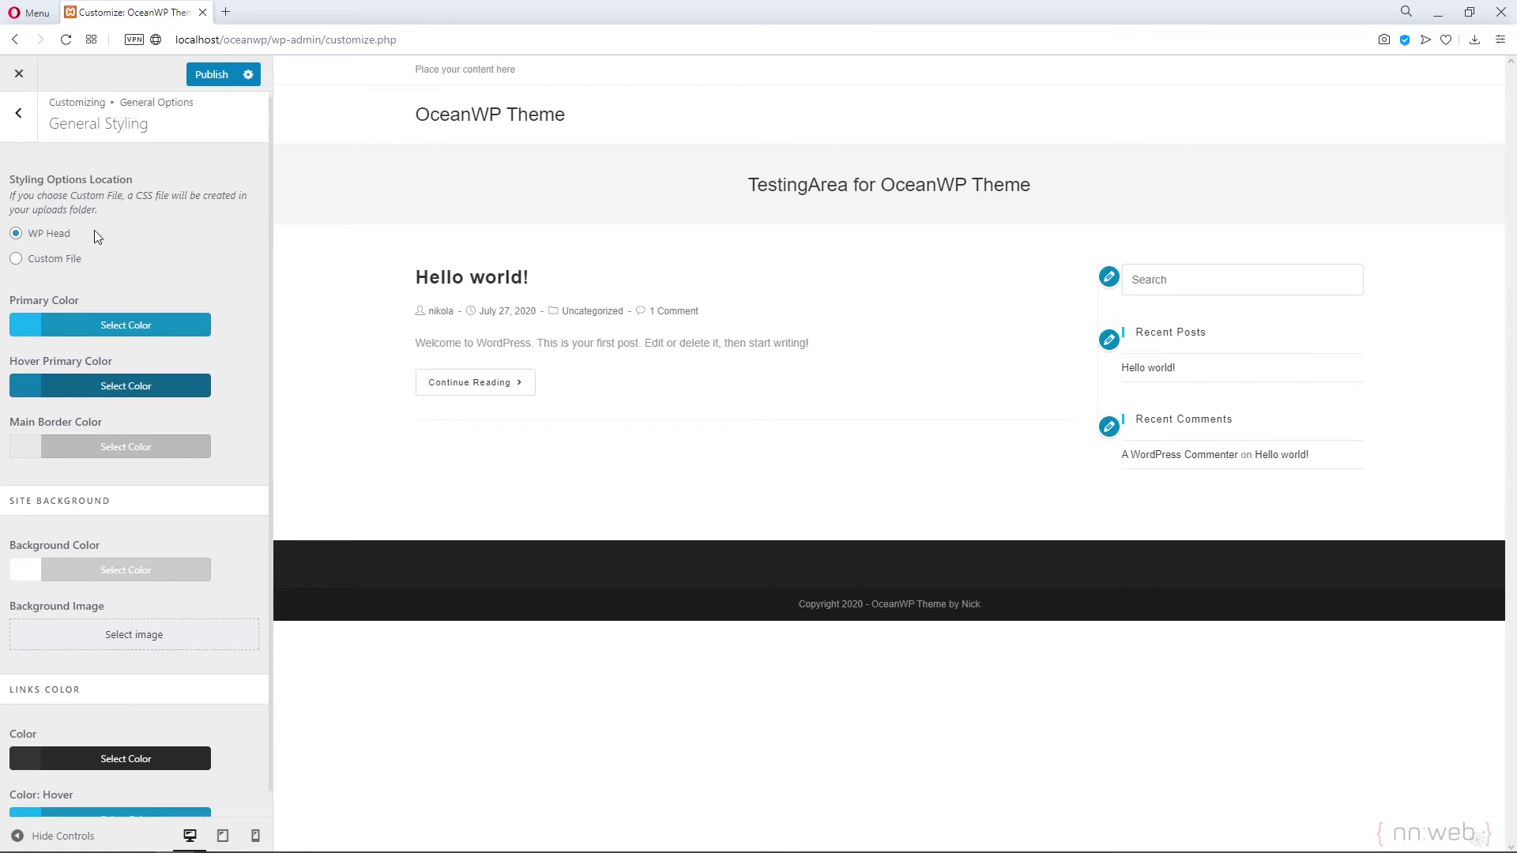
- Review the General Settings layout options, choosing a boxed site layout, then exit General Settings
left_click(21, 127)
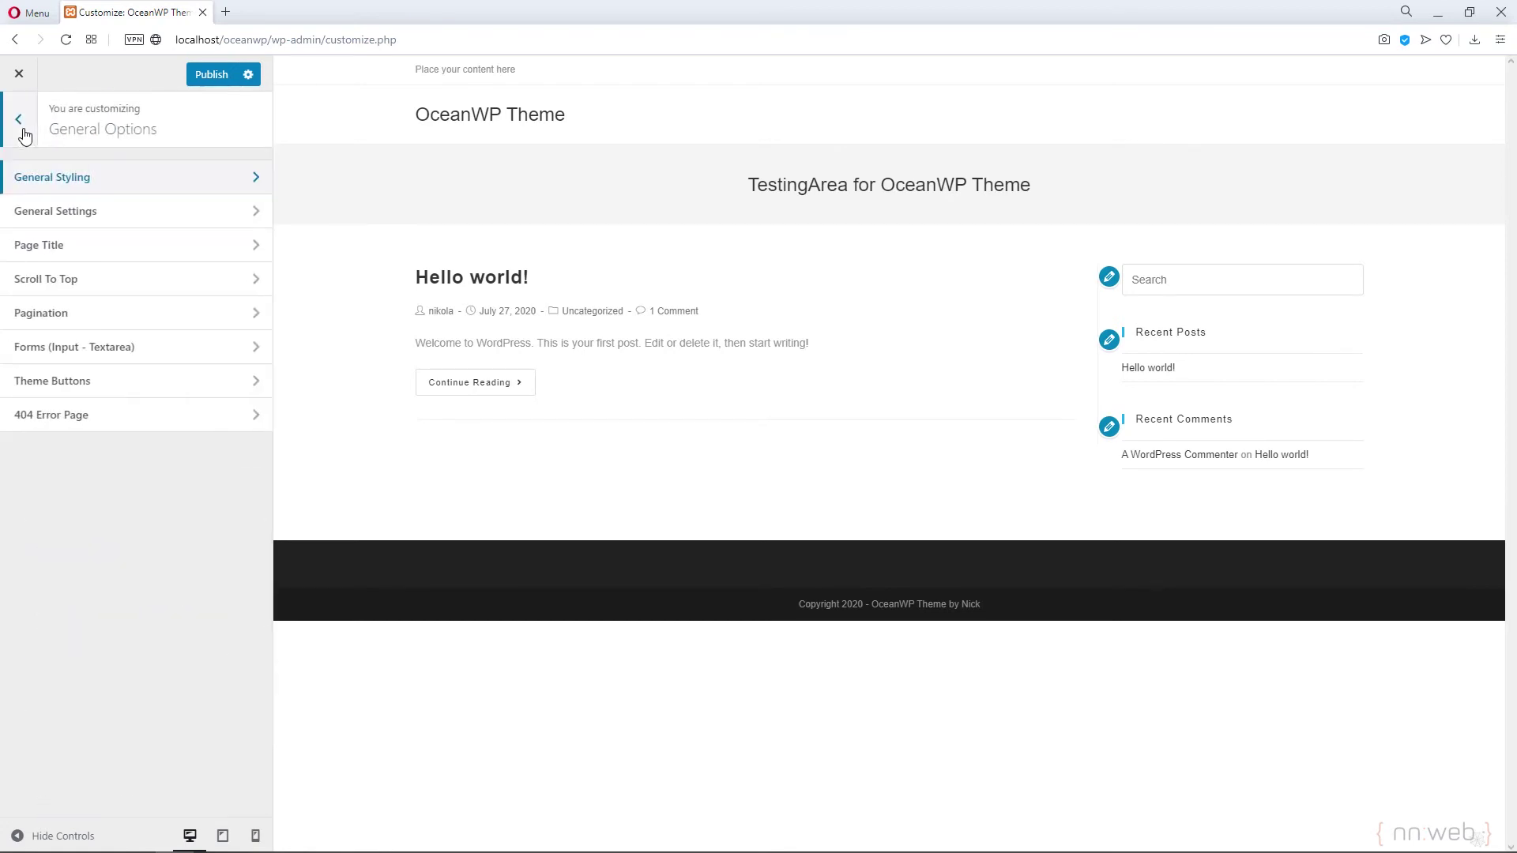
left_click(122, 226)
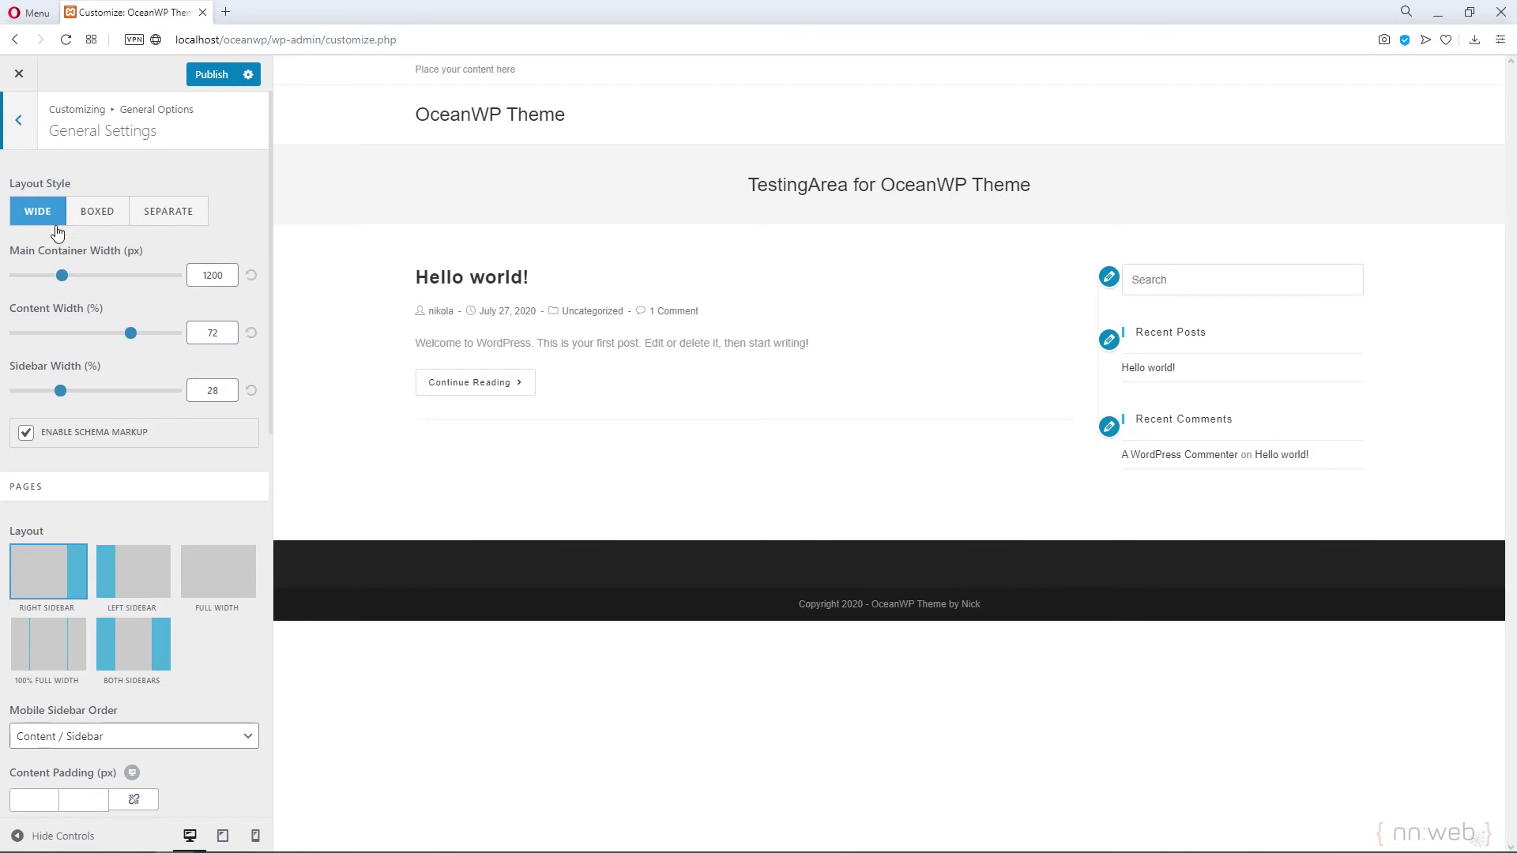
left_click(119, 219)
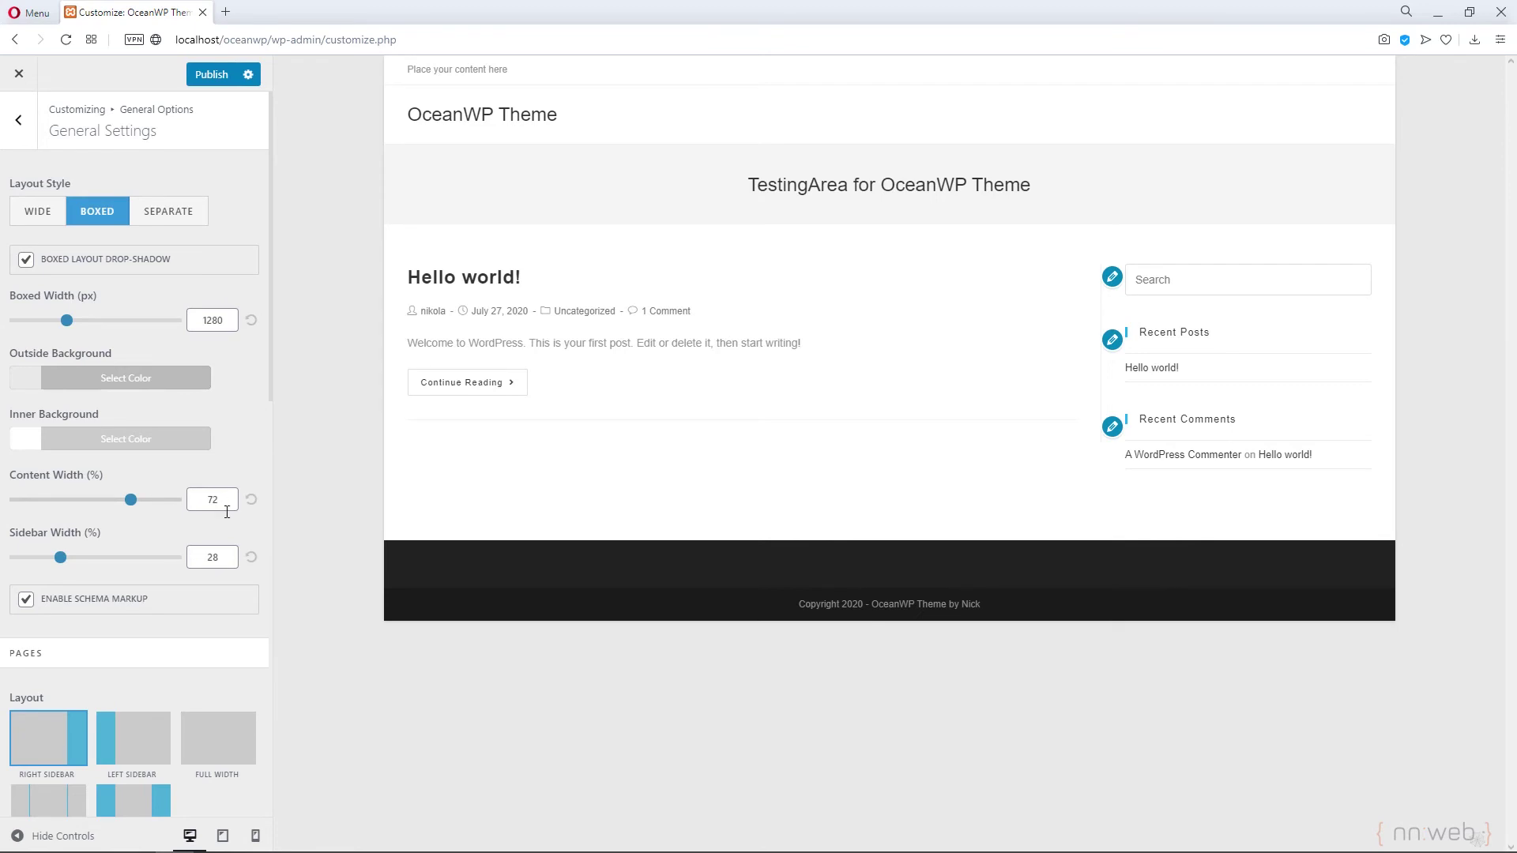
scroll(191, 564, "down", 3)
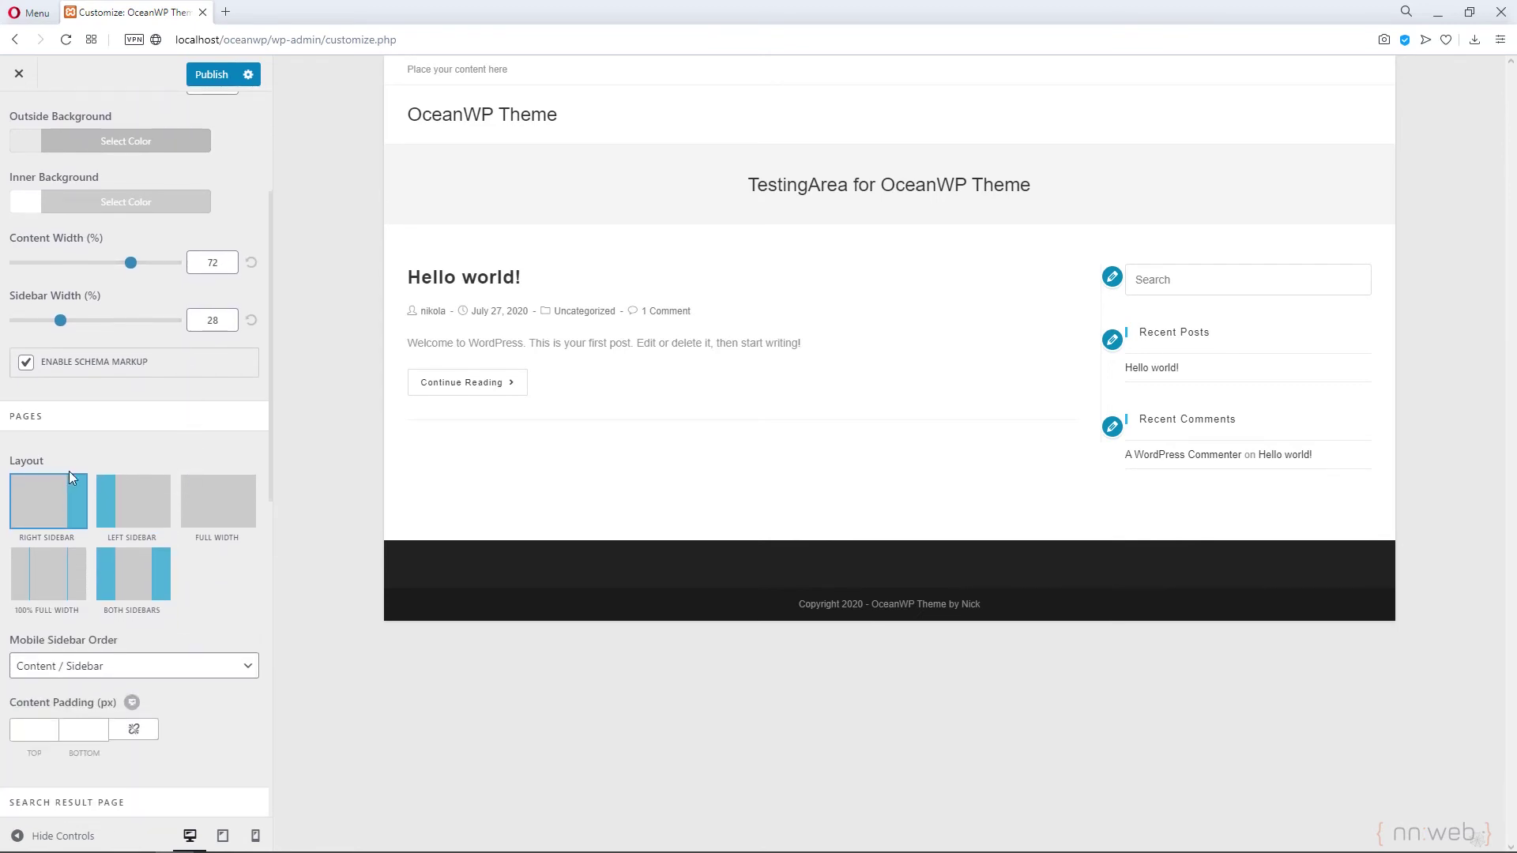
scroll(116, 571, "down", 8)
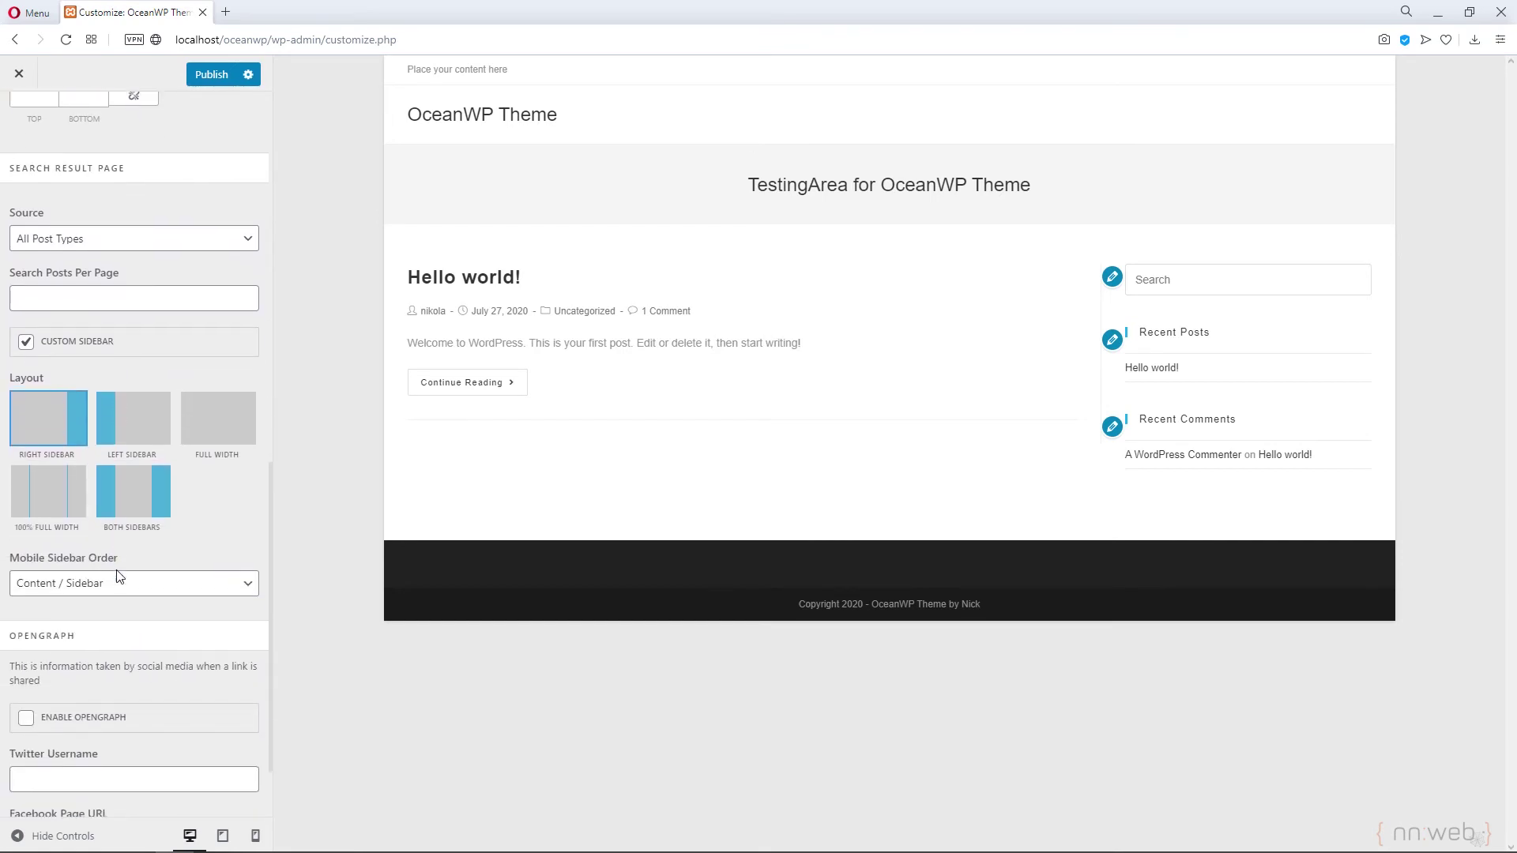
scroll(116, 574, "down", 1)
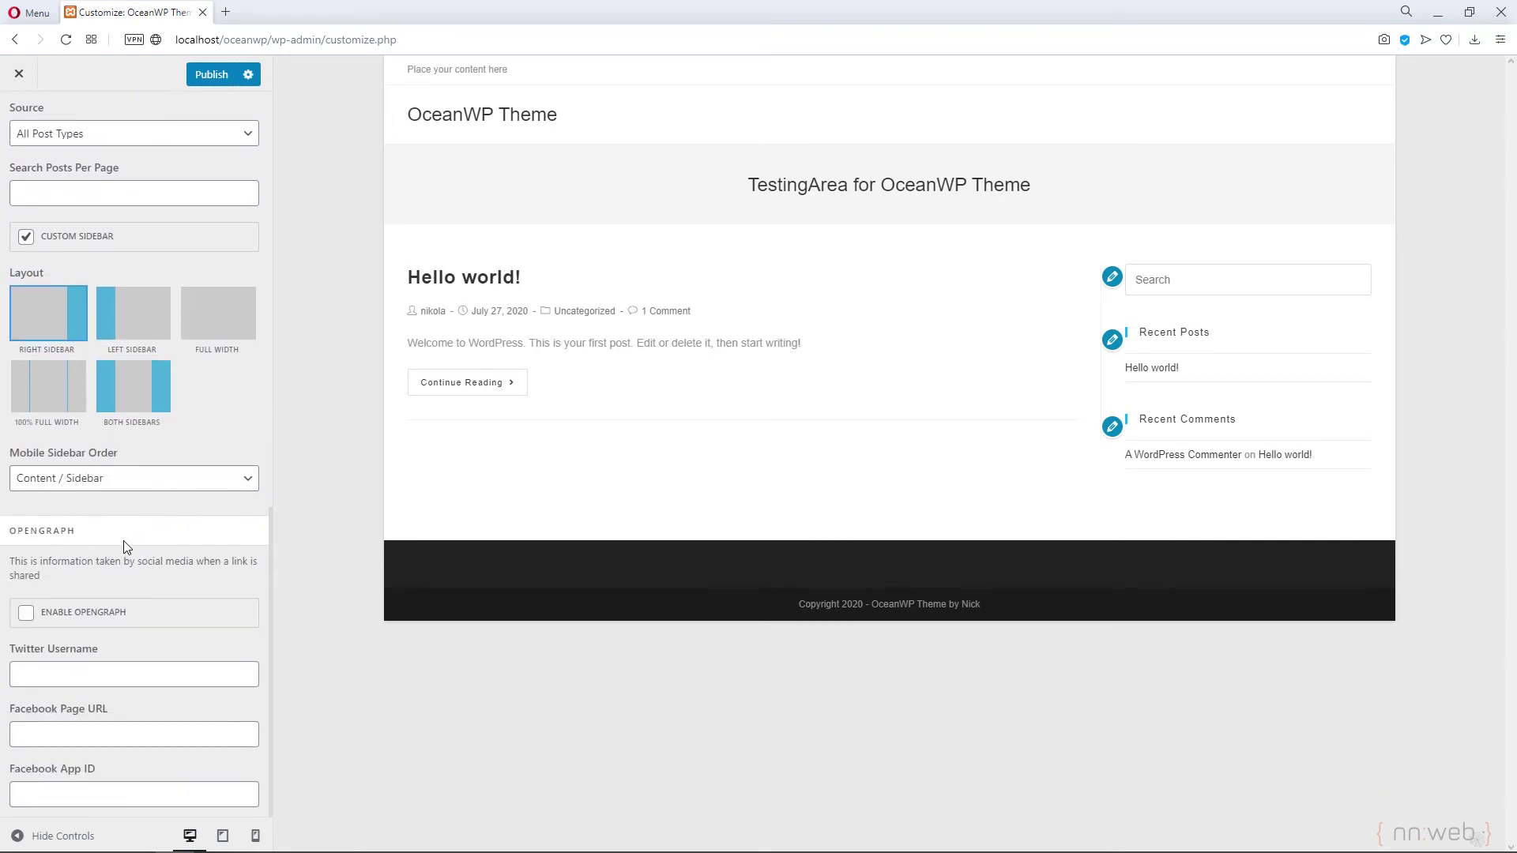
scroll(131, 542, "up", 5)
scroll(131, 542, "up", 2)
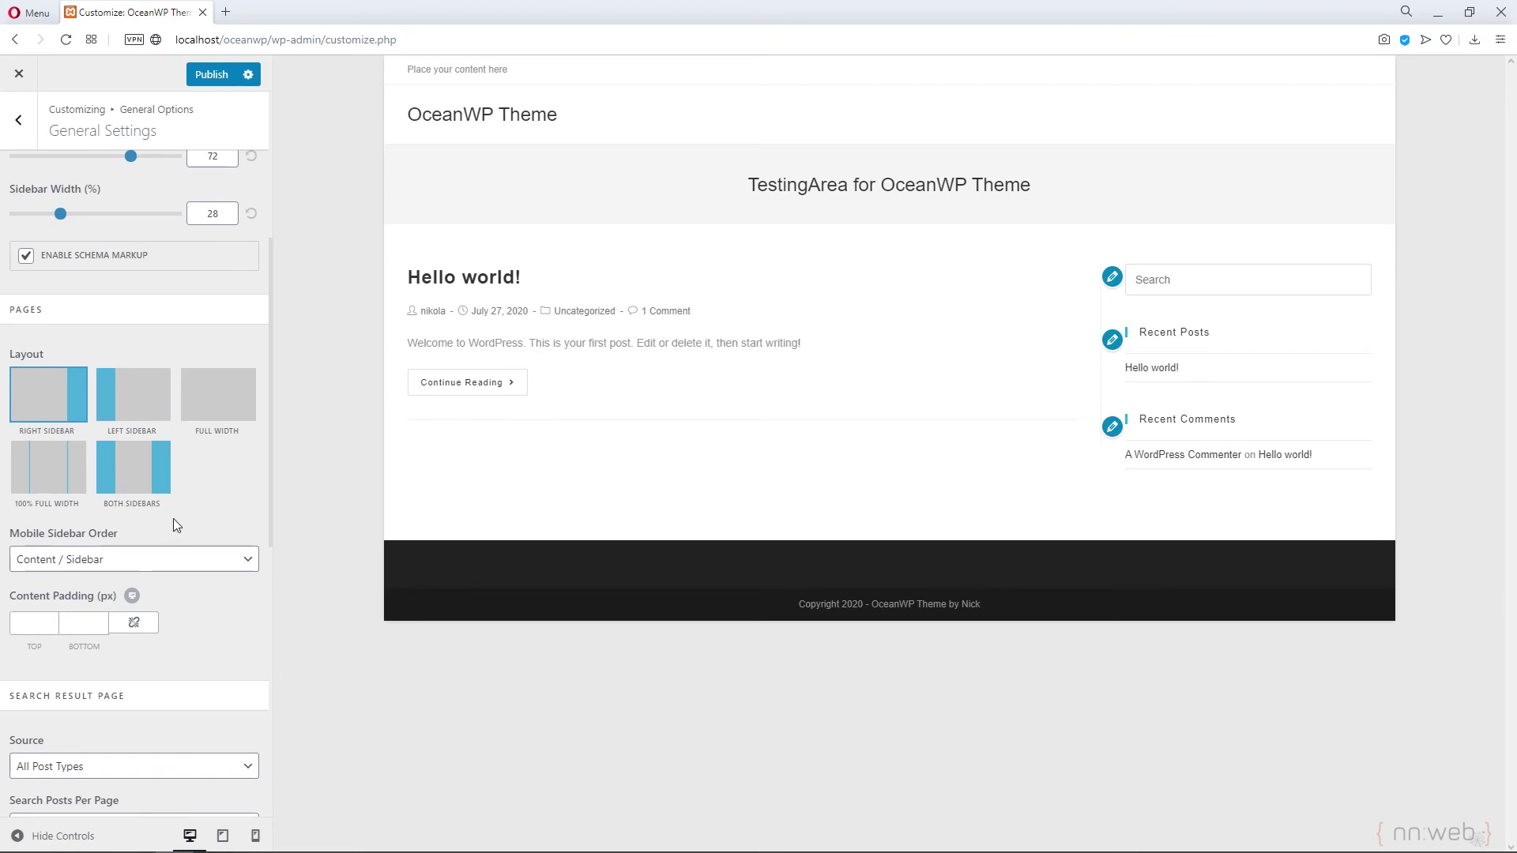
scroll(212, 515, "down", 3)
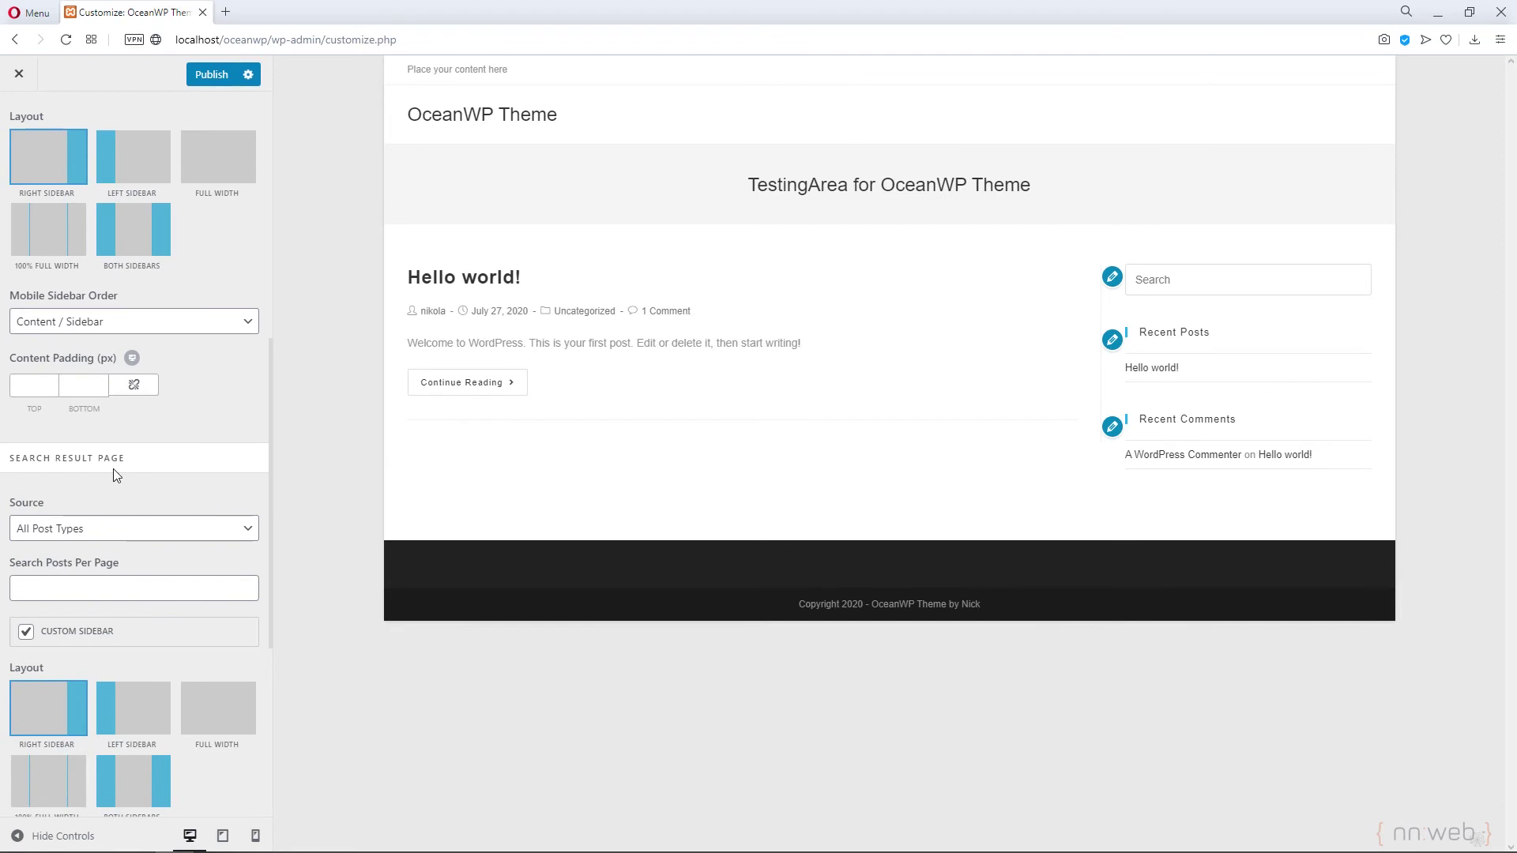
scroll(126, 505, "up", 7)
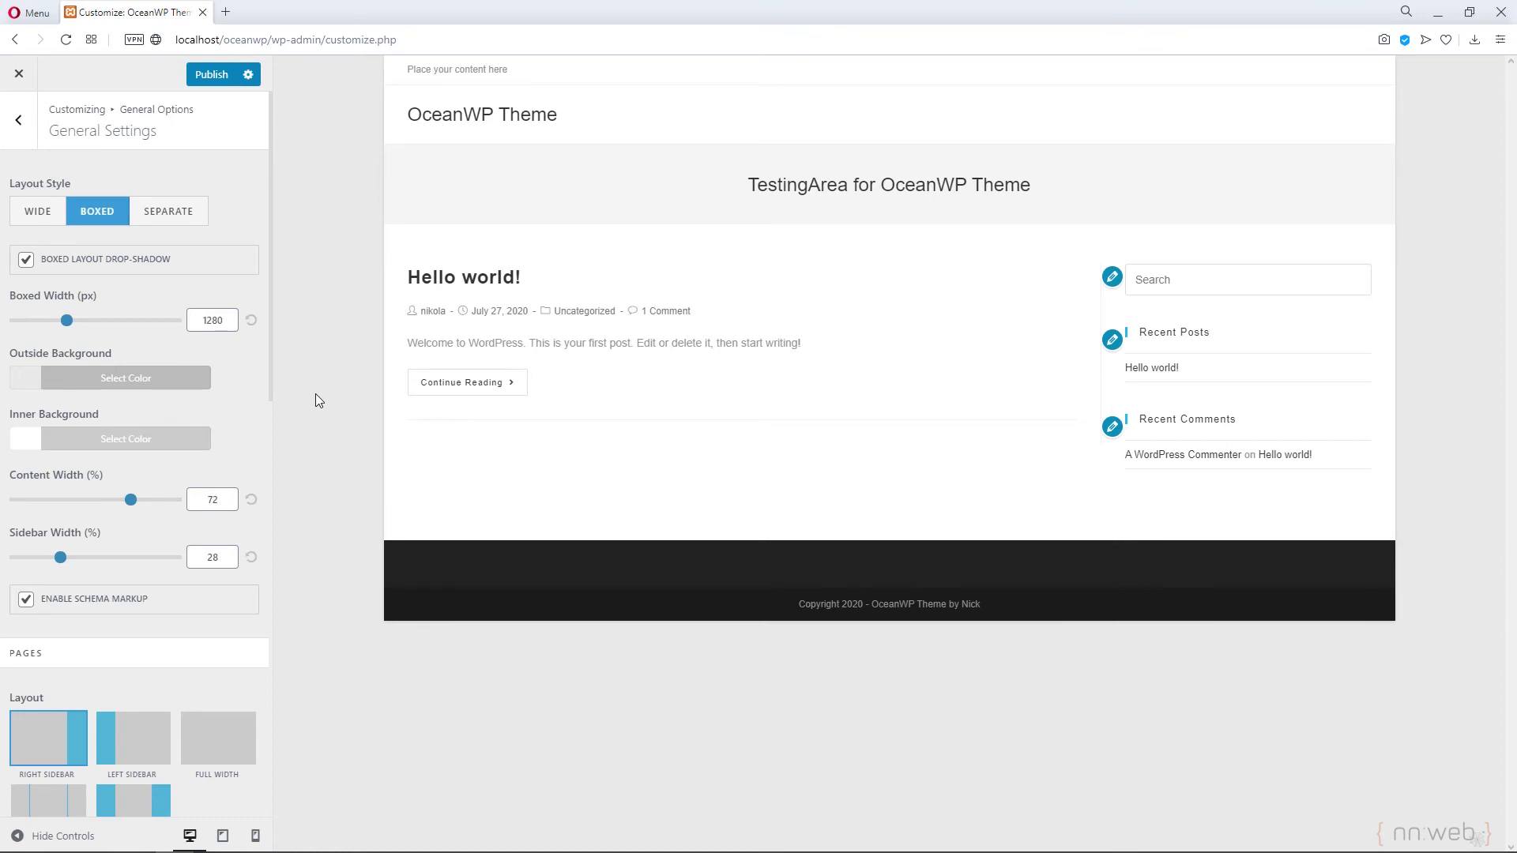
key("Escape")
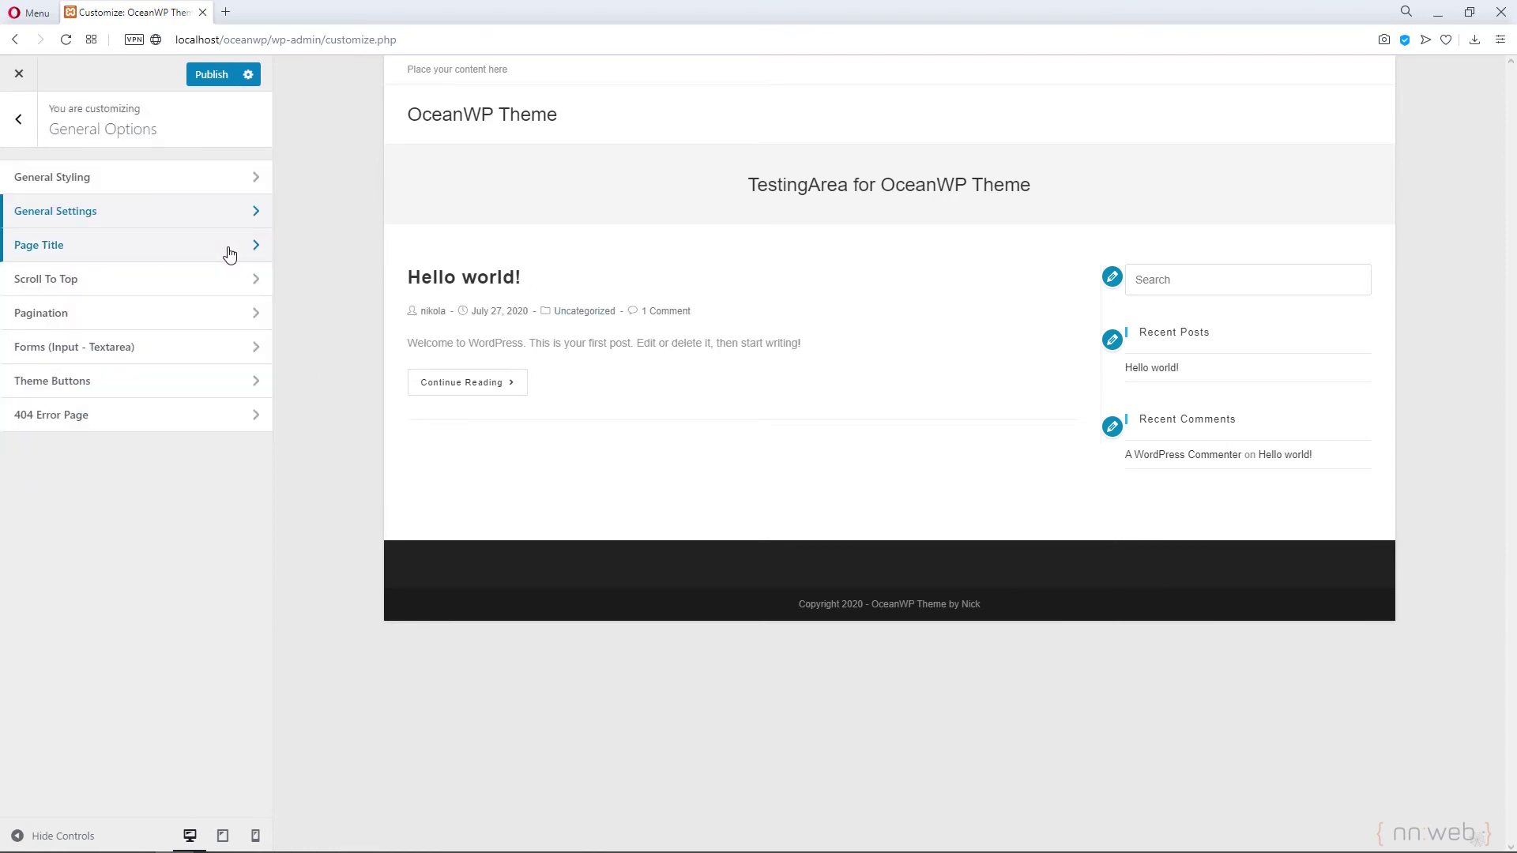
left_click(229, 252)
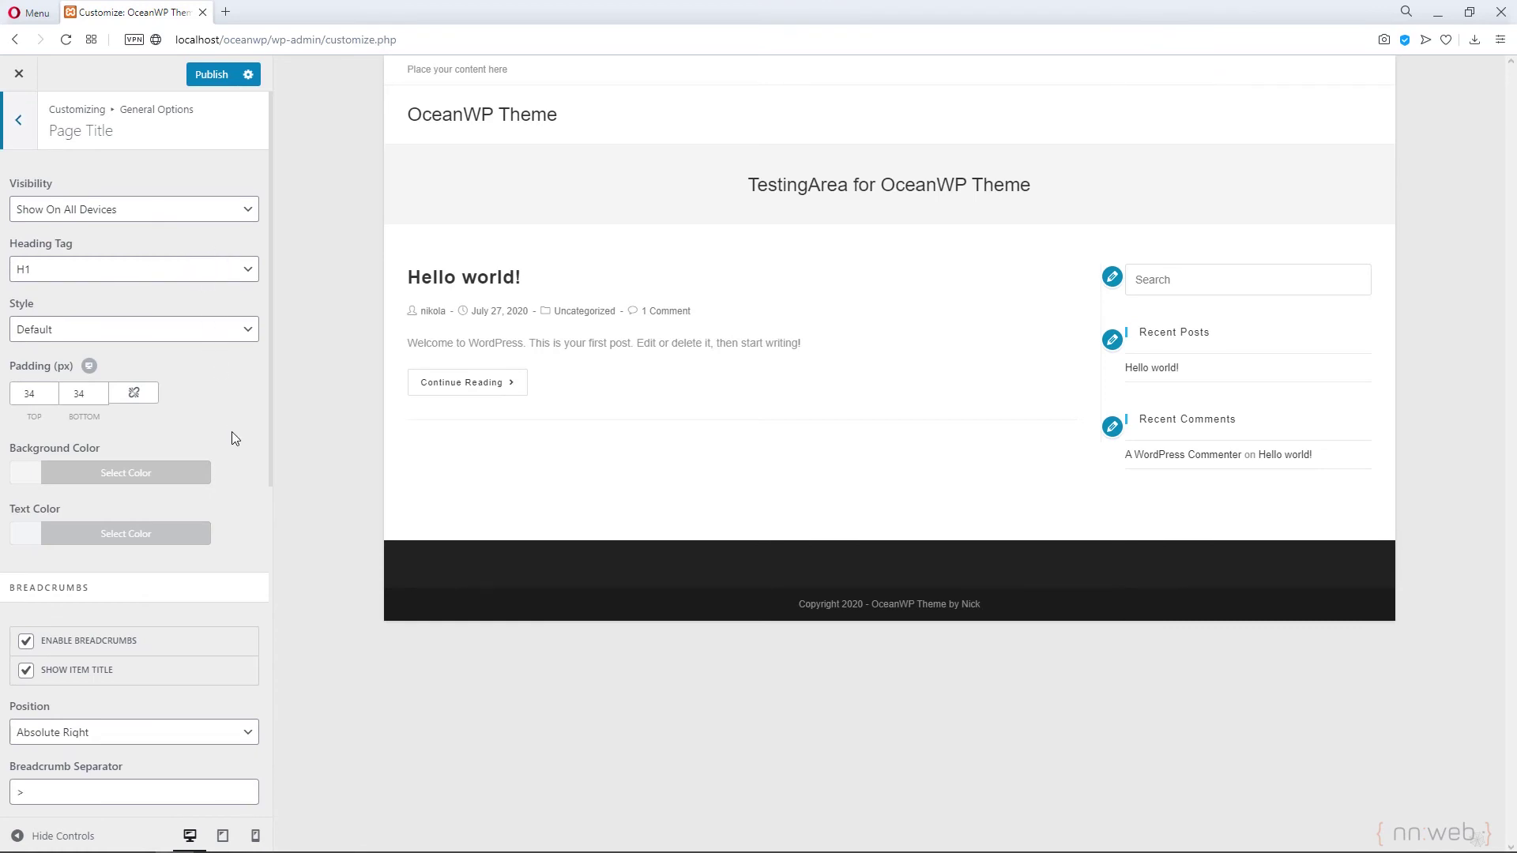
scroll(232, 433, "down", 2)
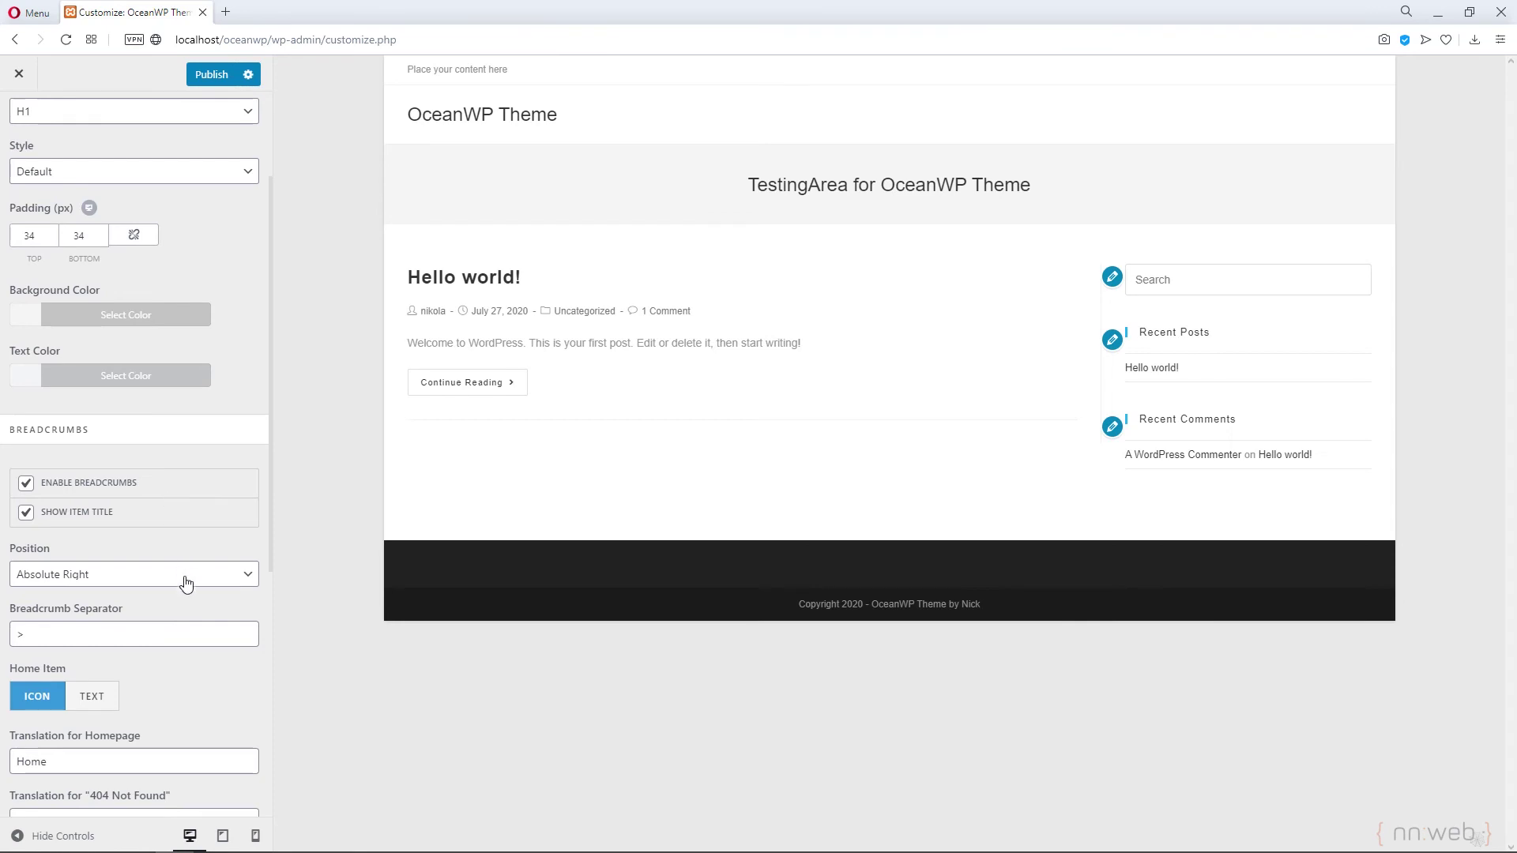
scroll(197, 617, "down", 1)
scroll(199, 622, "down", 5)
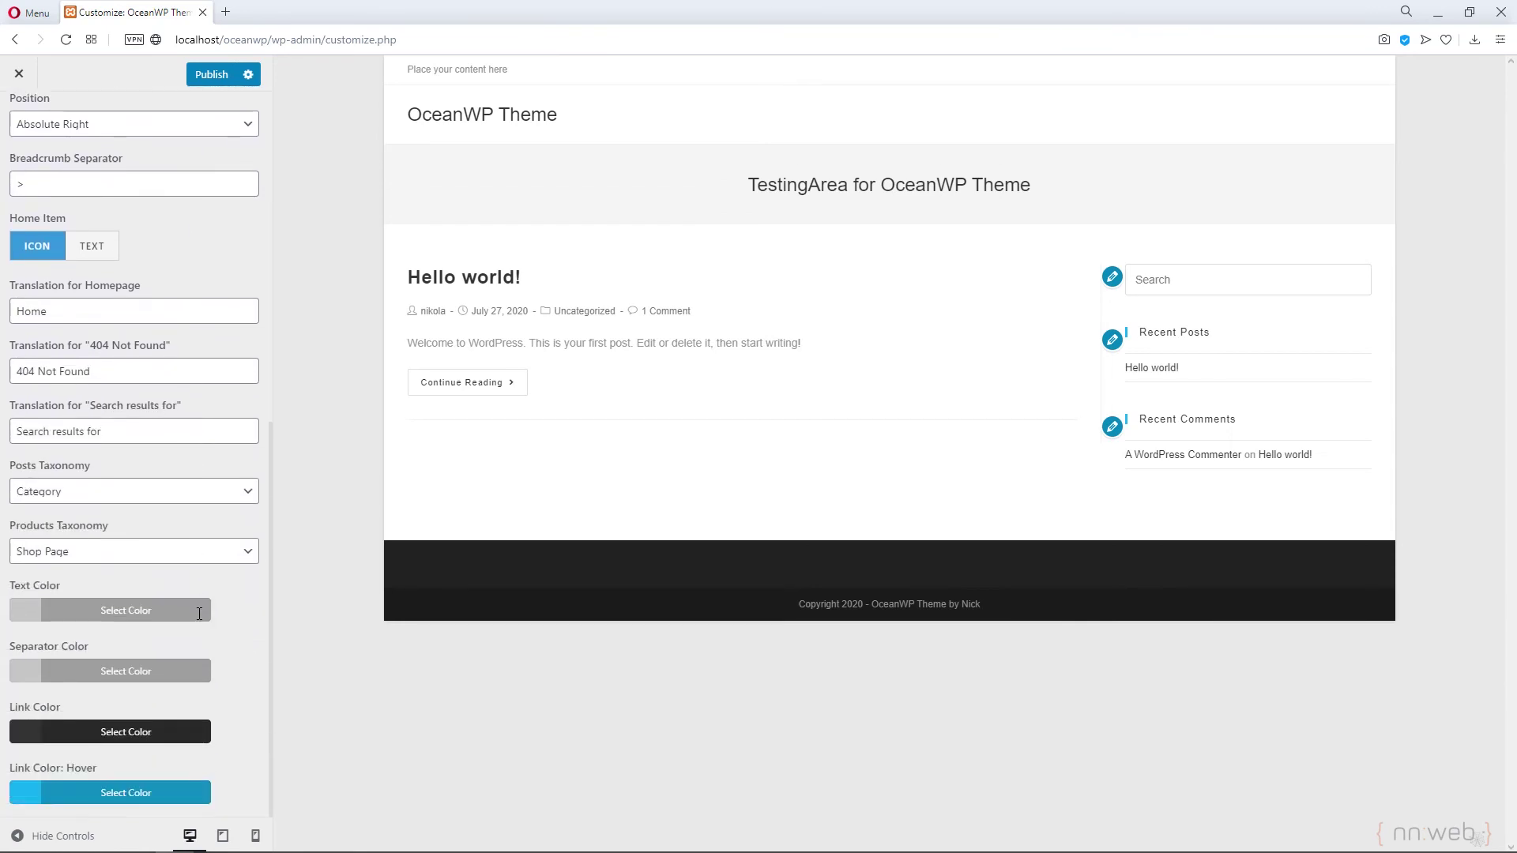
scroll(199, 614, "up", 10)
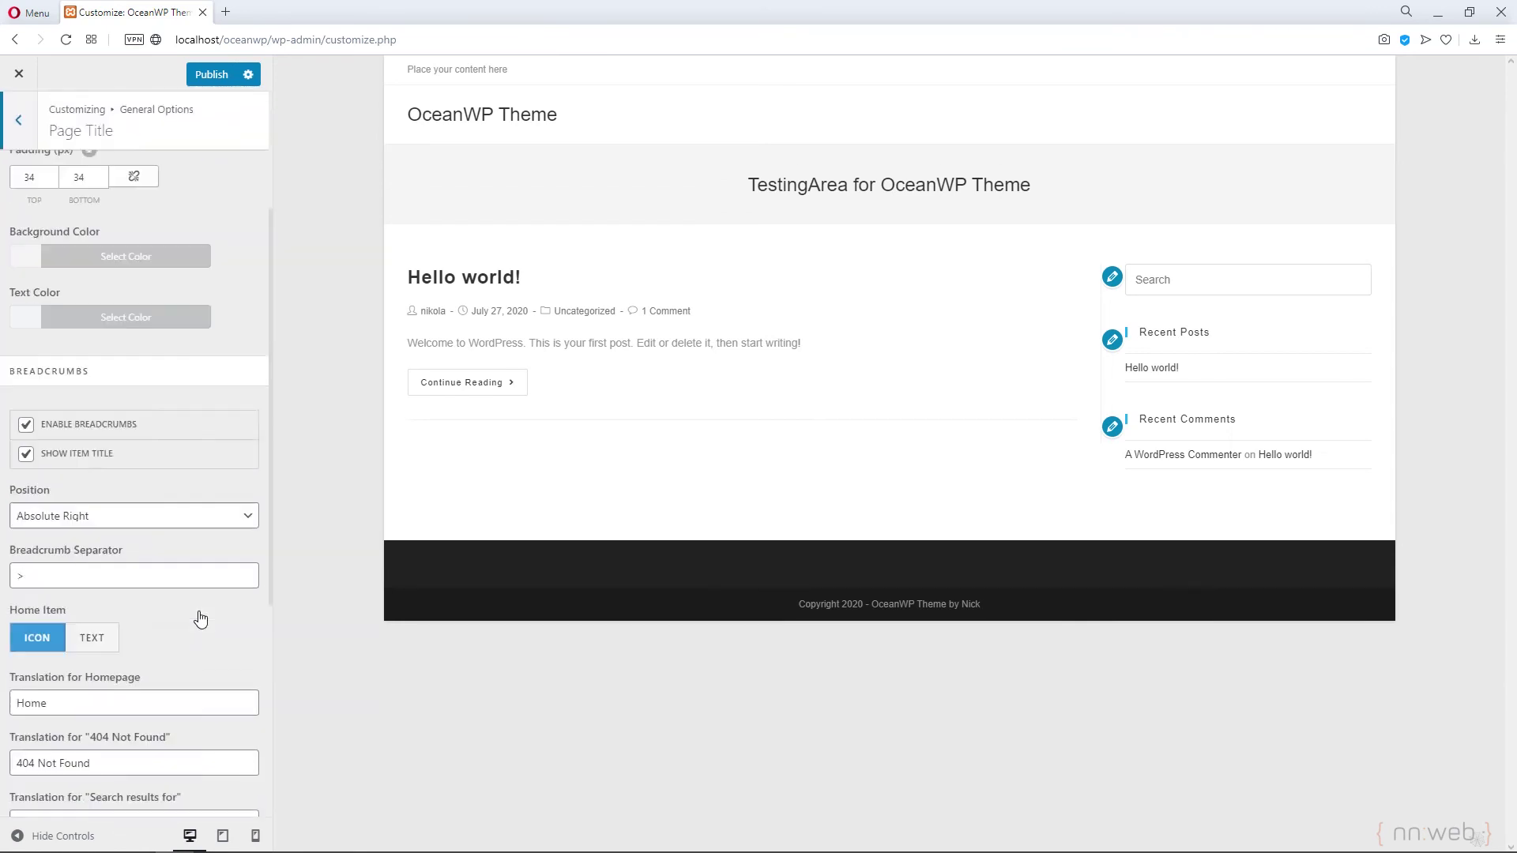
left_click(24, 143)
left_click(117, 283)
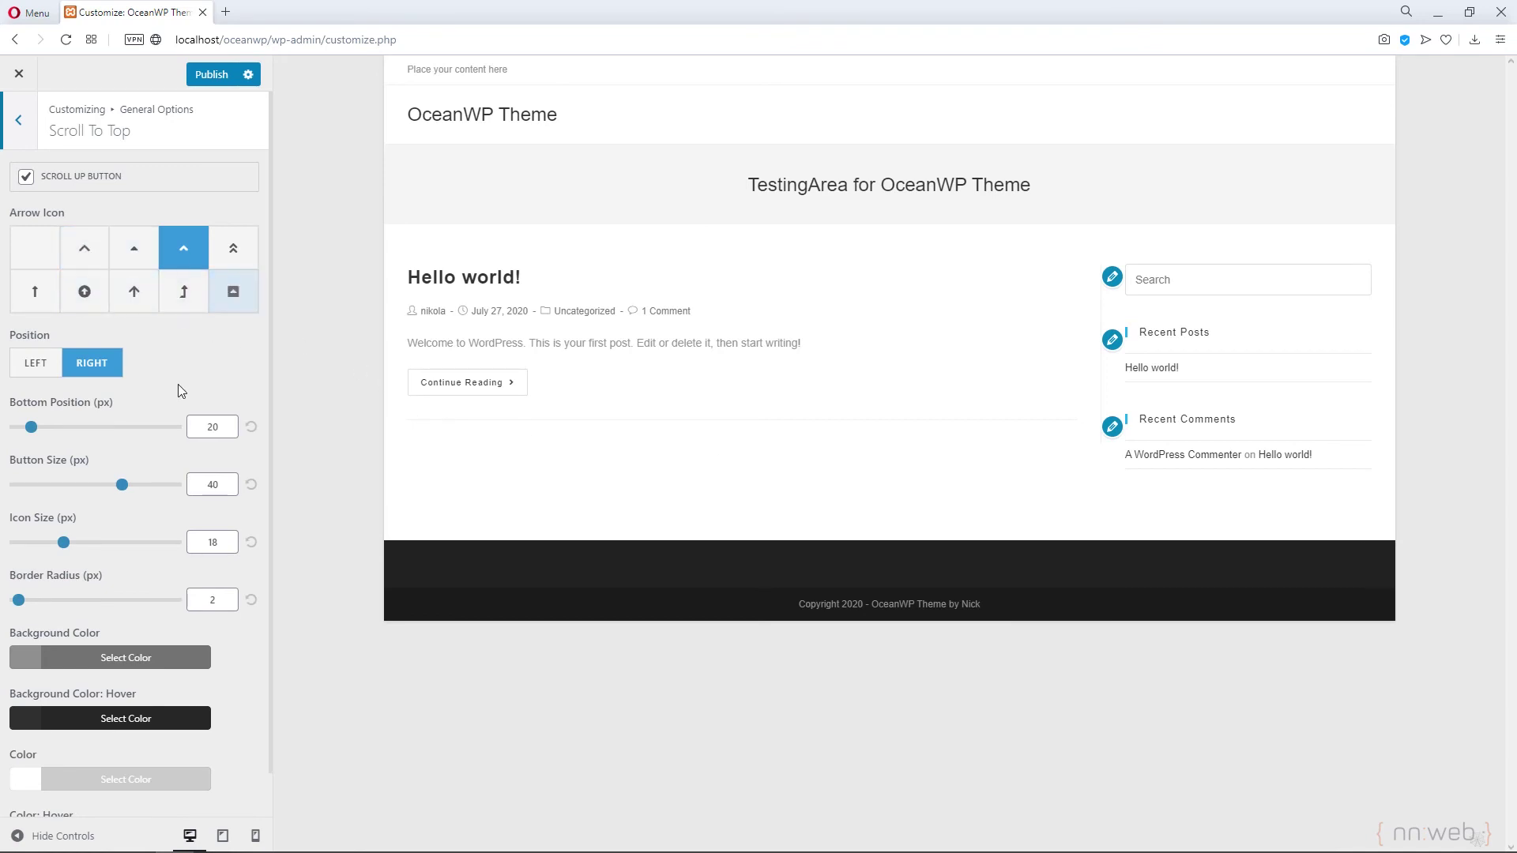
scroll(180, 390, "down", 1)
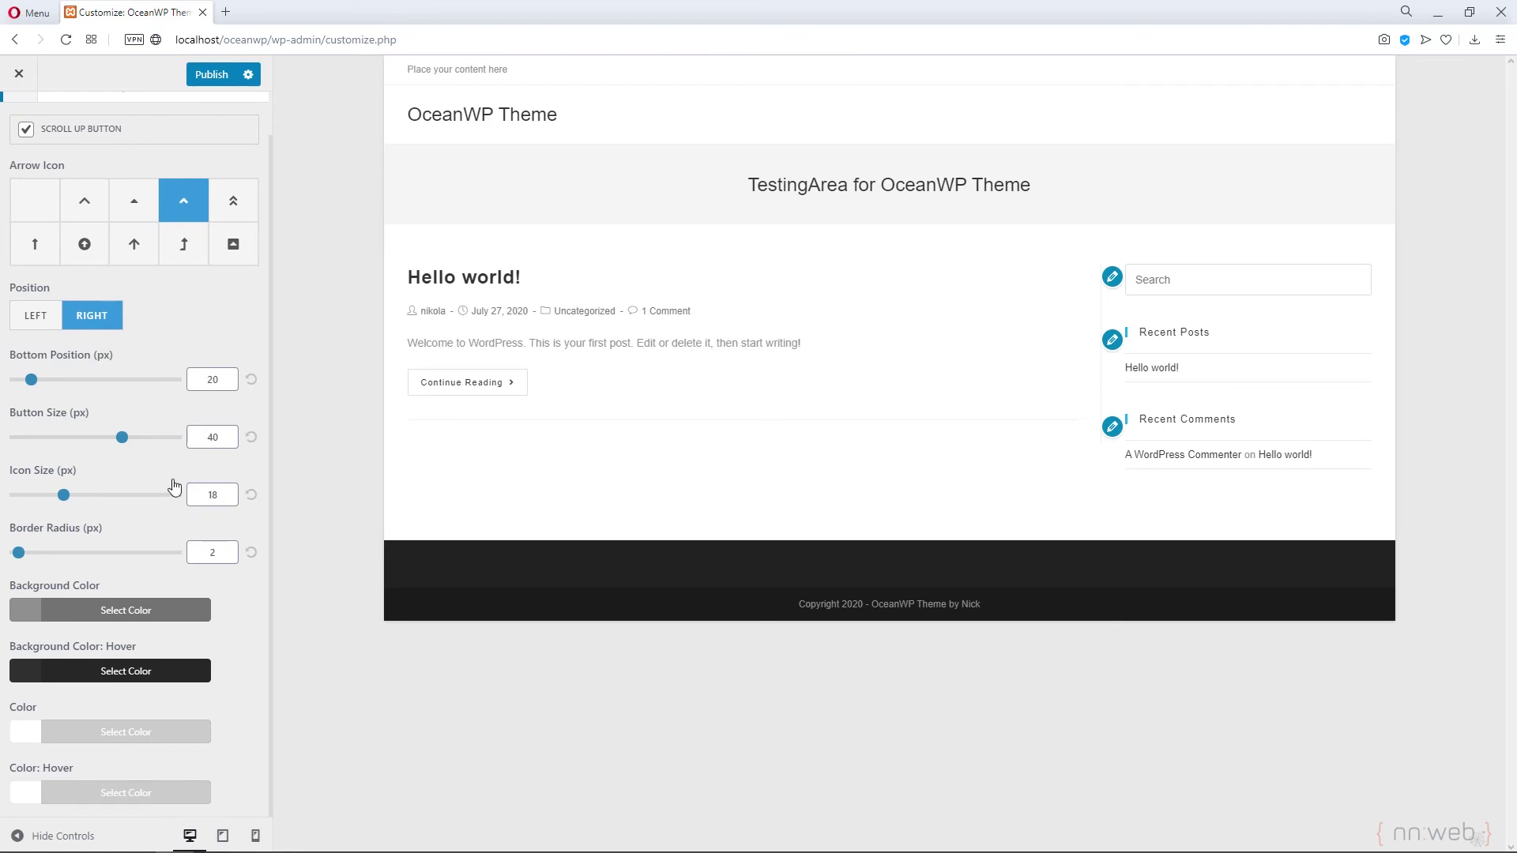
scroll(68, 126, "up", 1)
- Look through the Pagination, Forms and Theme Buttons settings without changing anything
left_click(18, 120)
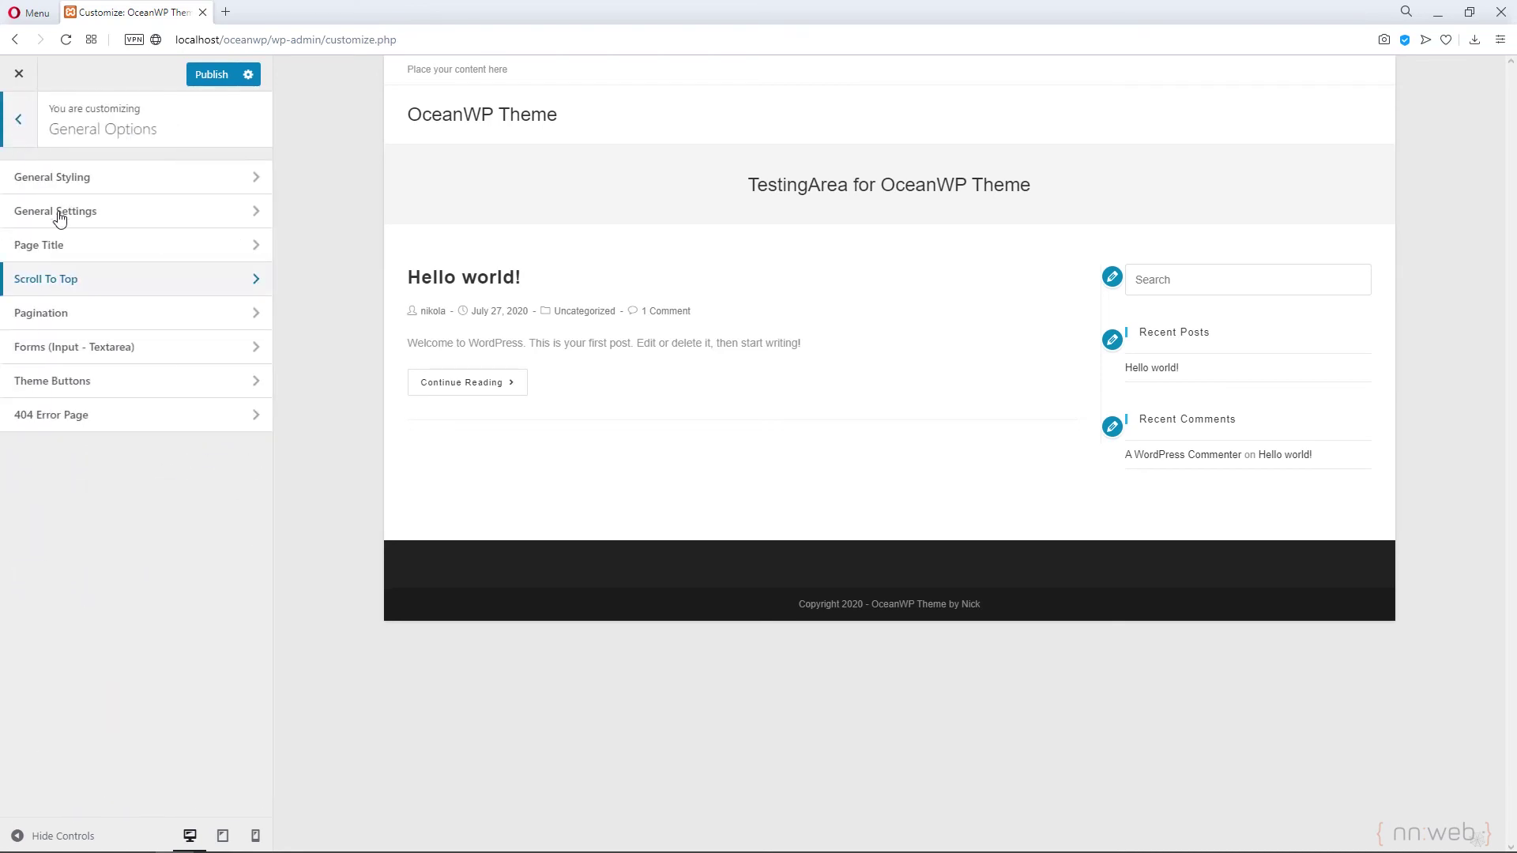
left_click(89, 313)
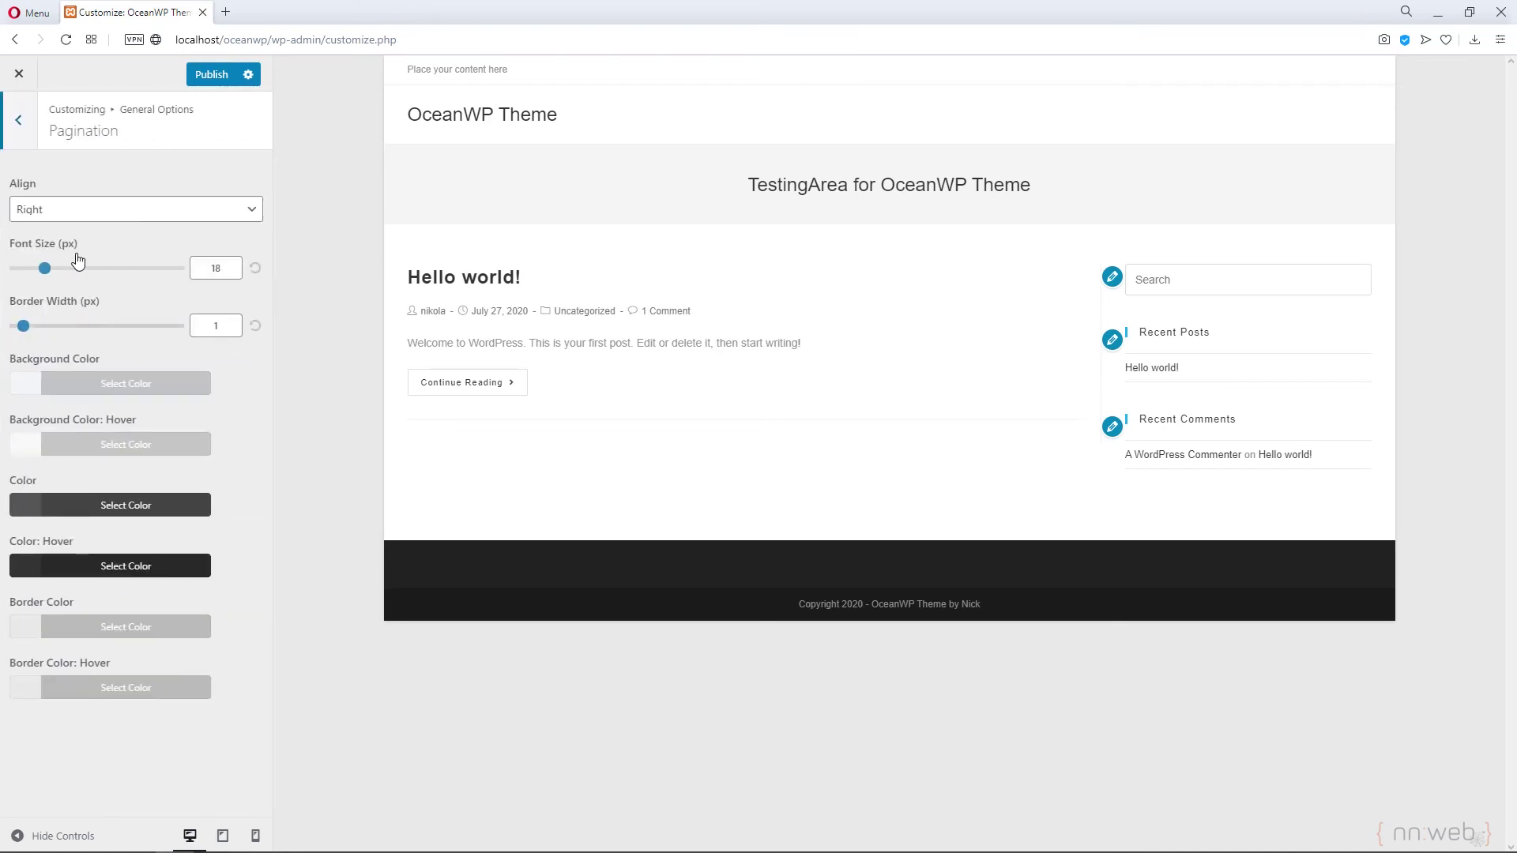
left_click(20, 119)
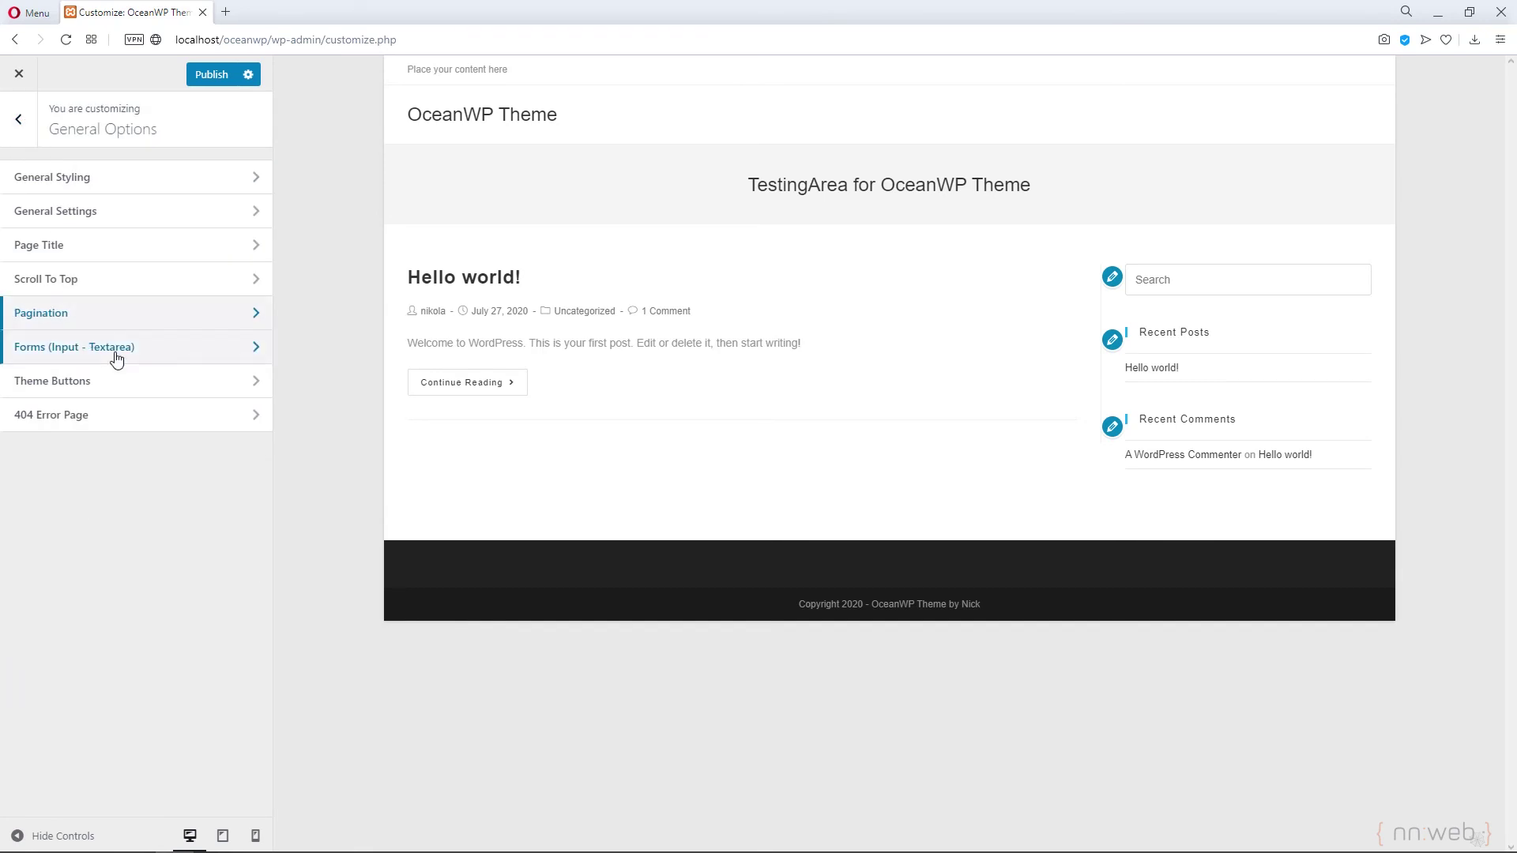
left_click(115, 355)
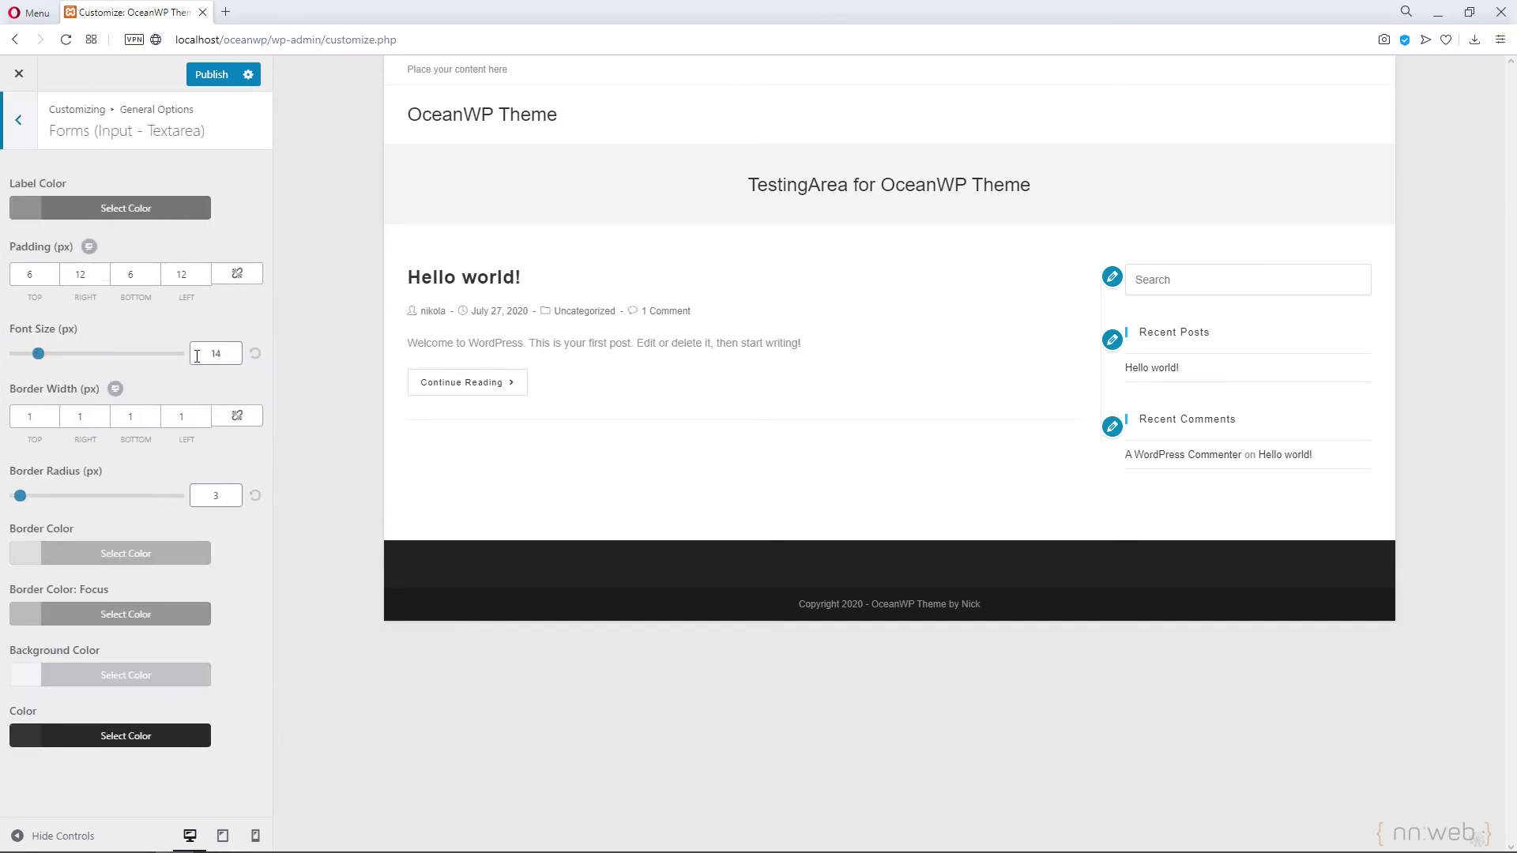
left_click(17, 122)
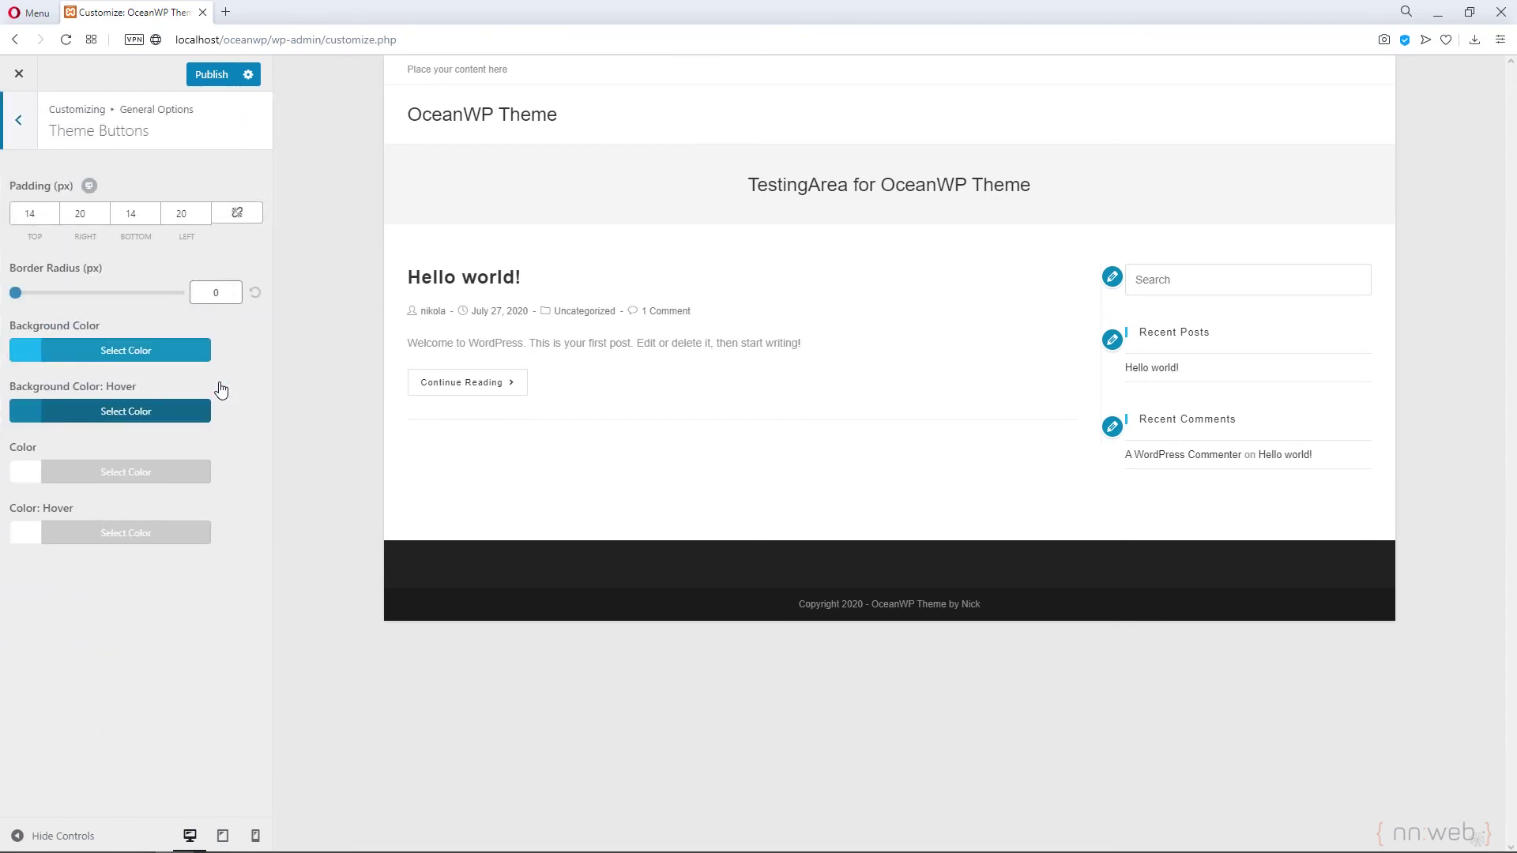
left_click(22, 127)
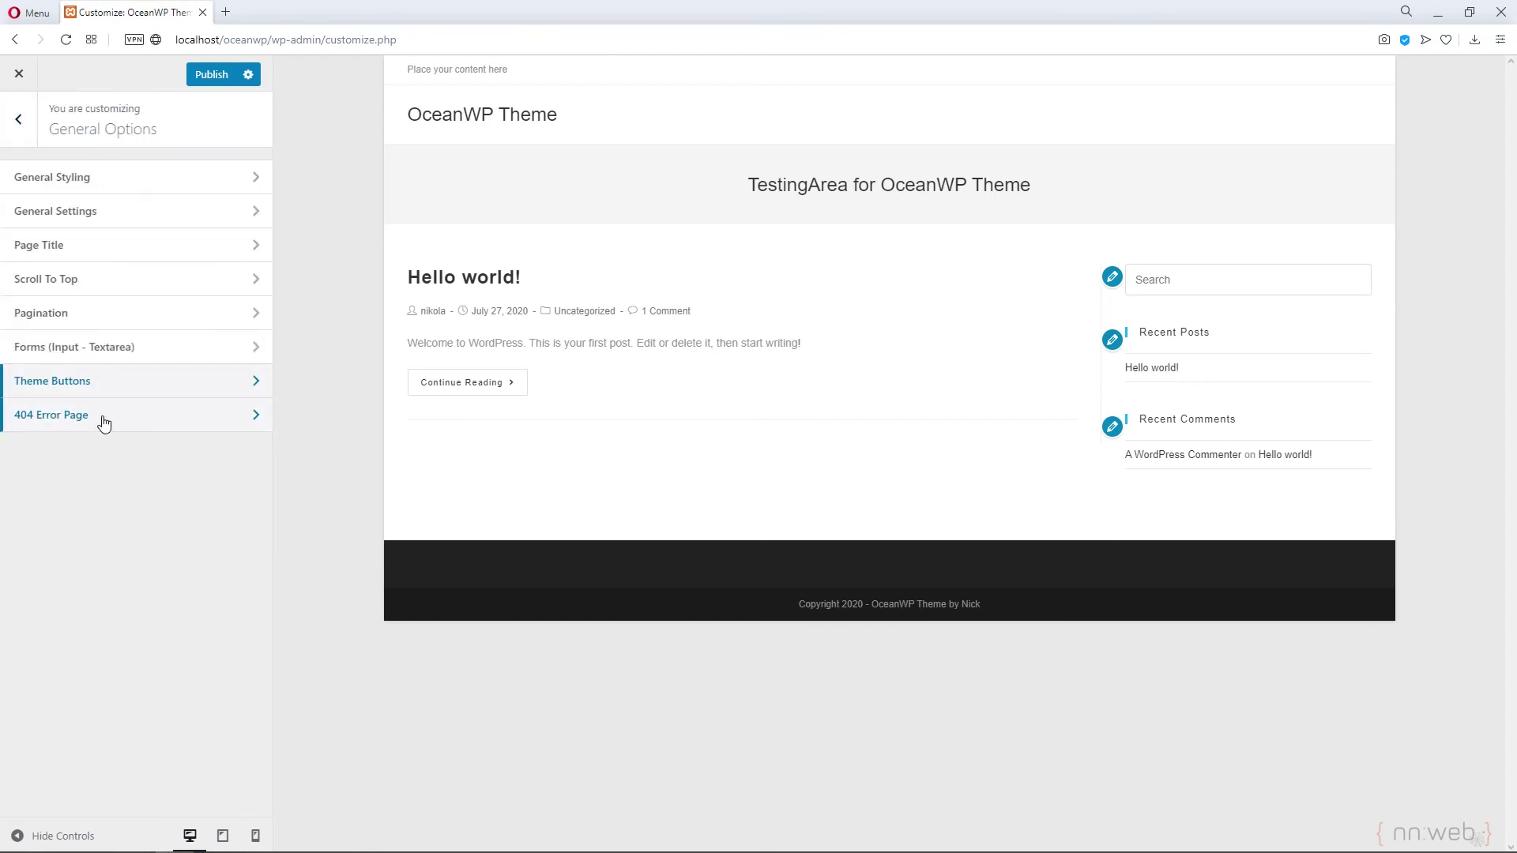
- Open the 404 Error Page settings and check the Select Template choices without picking one
left_click(104, 418)
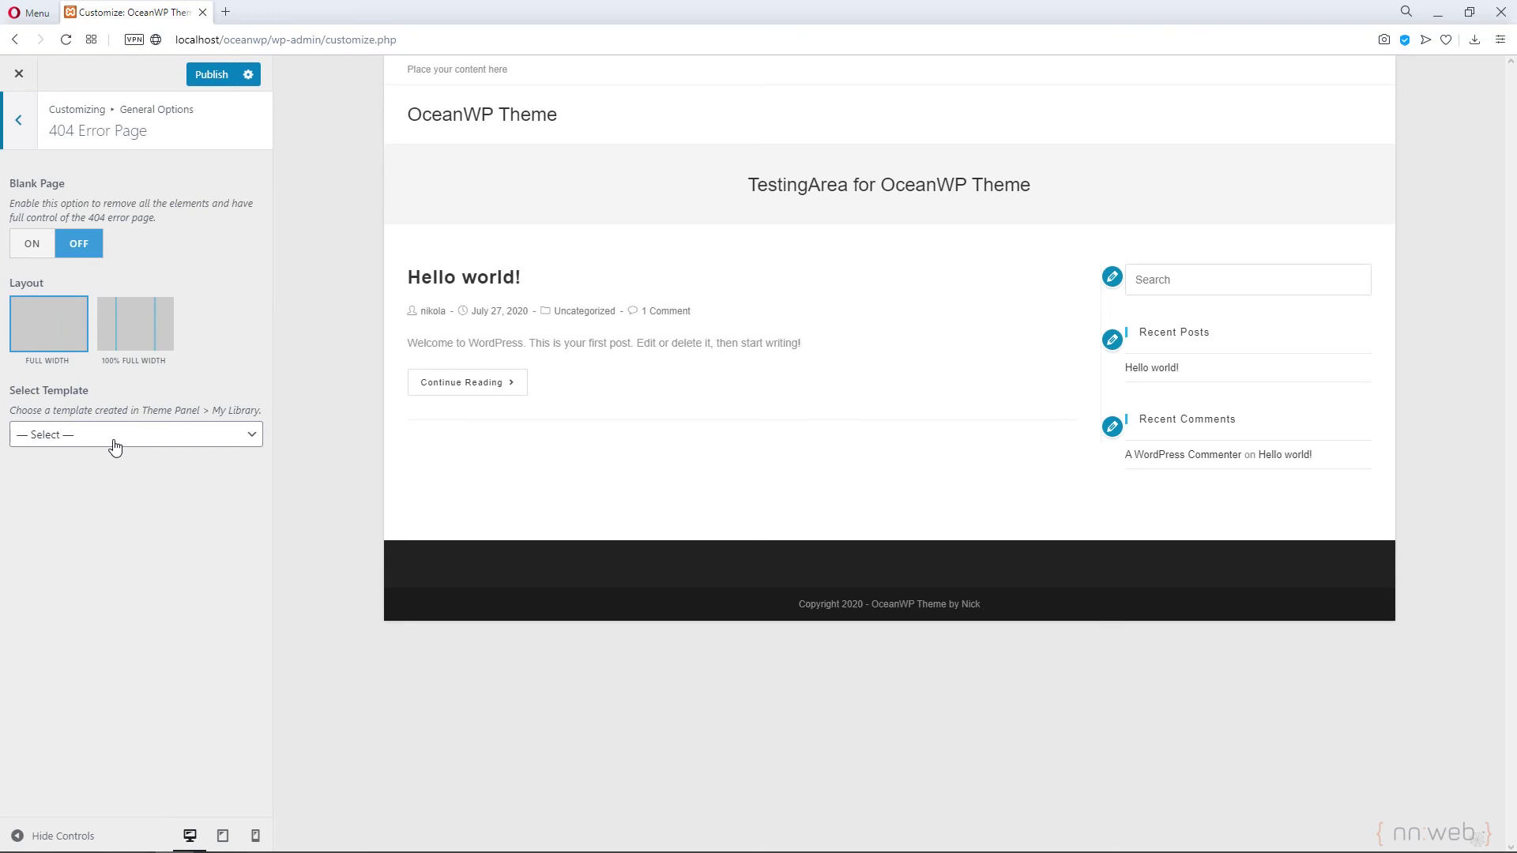
left_click(115, 442)
left_click(113, 442)
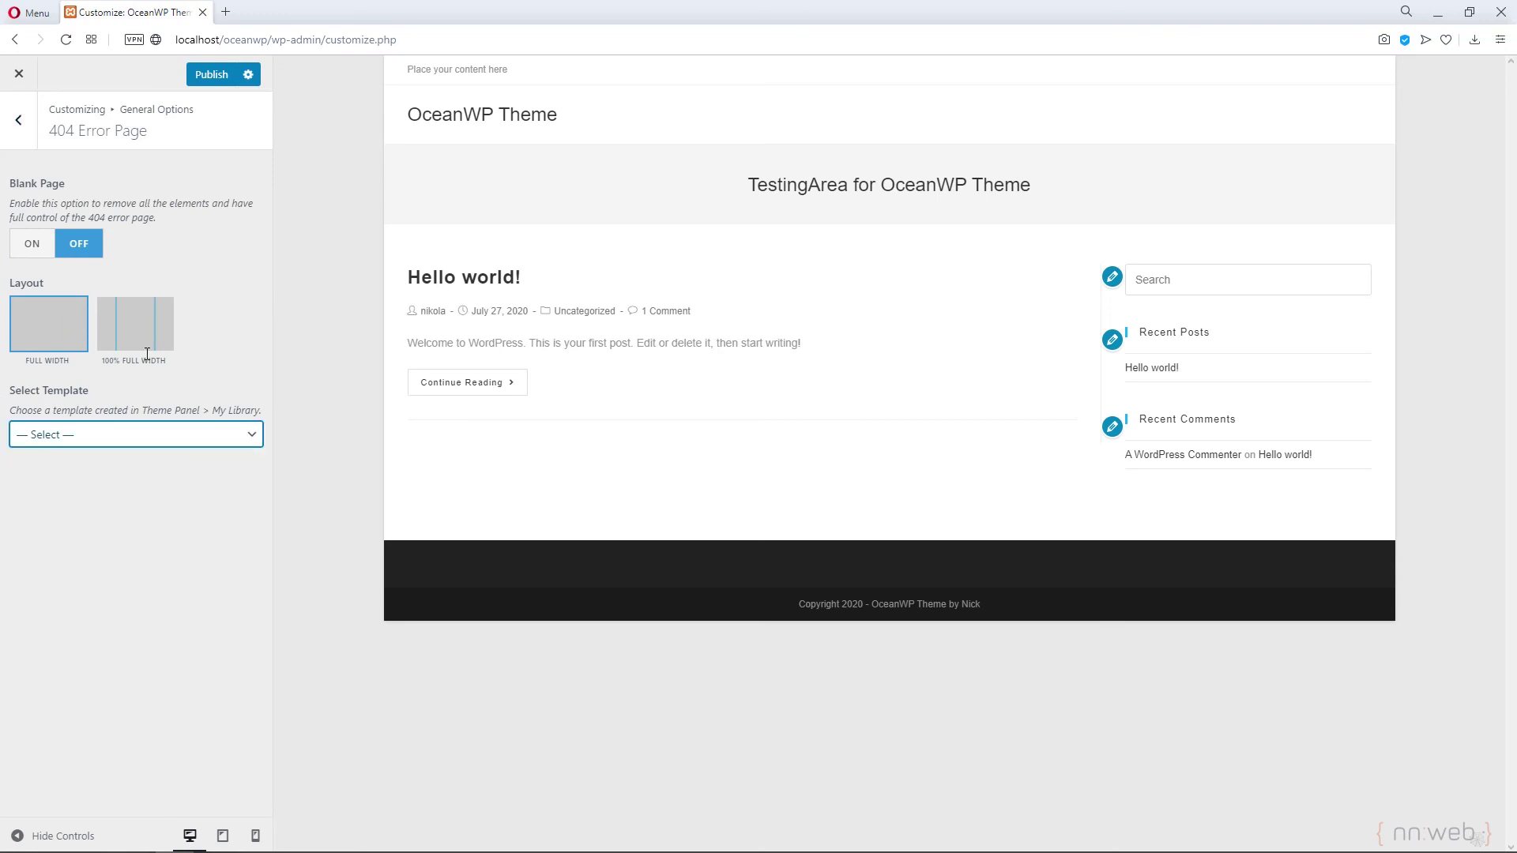
- Search Google for '404 page' in a new browser tab
left_click(229, 11)
type("400")
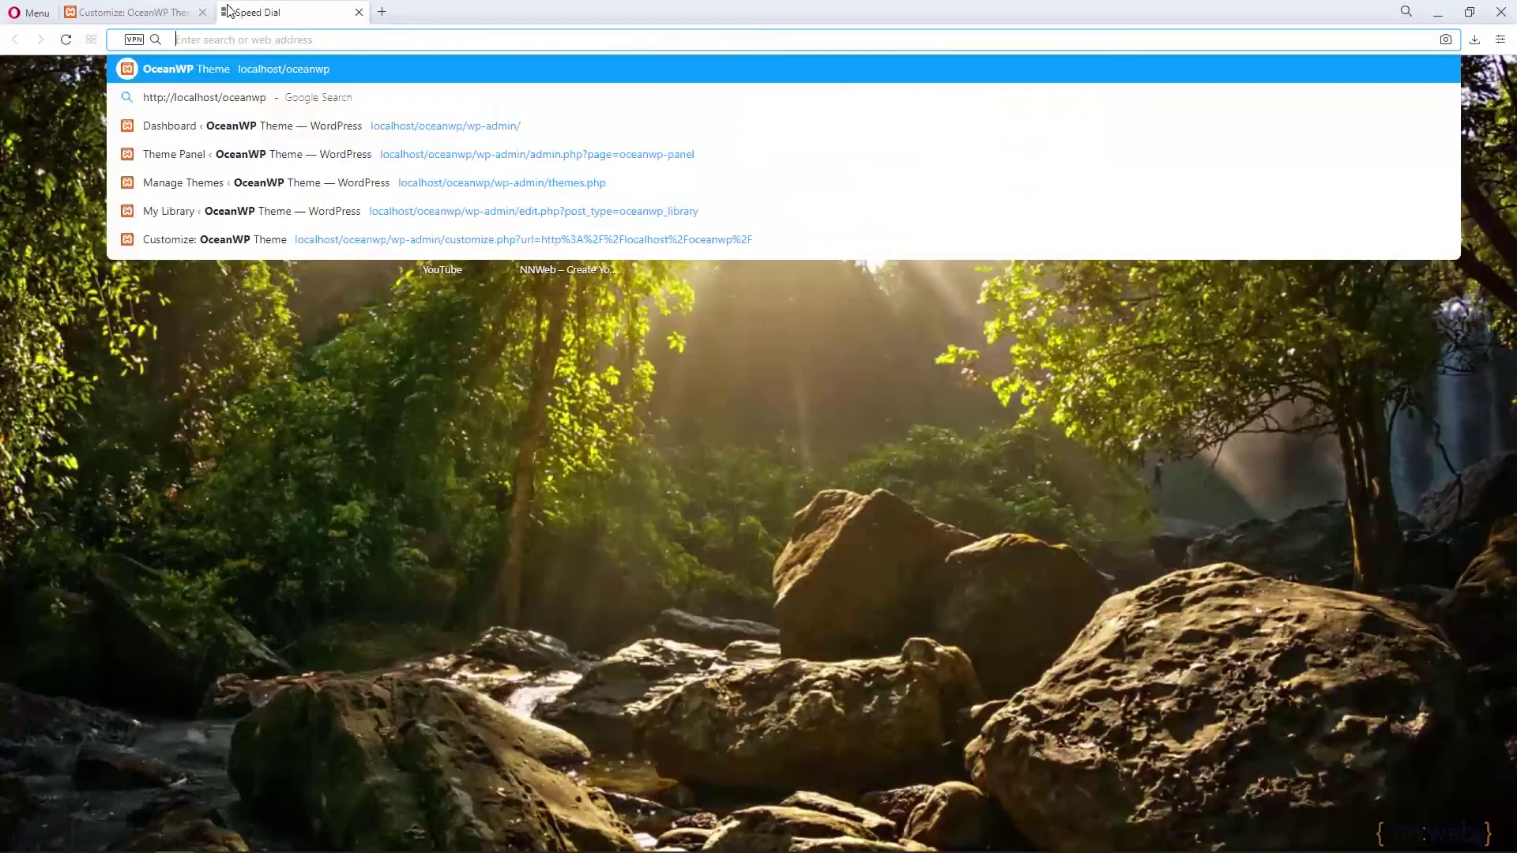
key("BackSpace")
type("404")
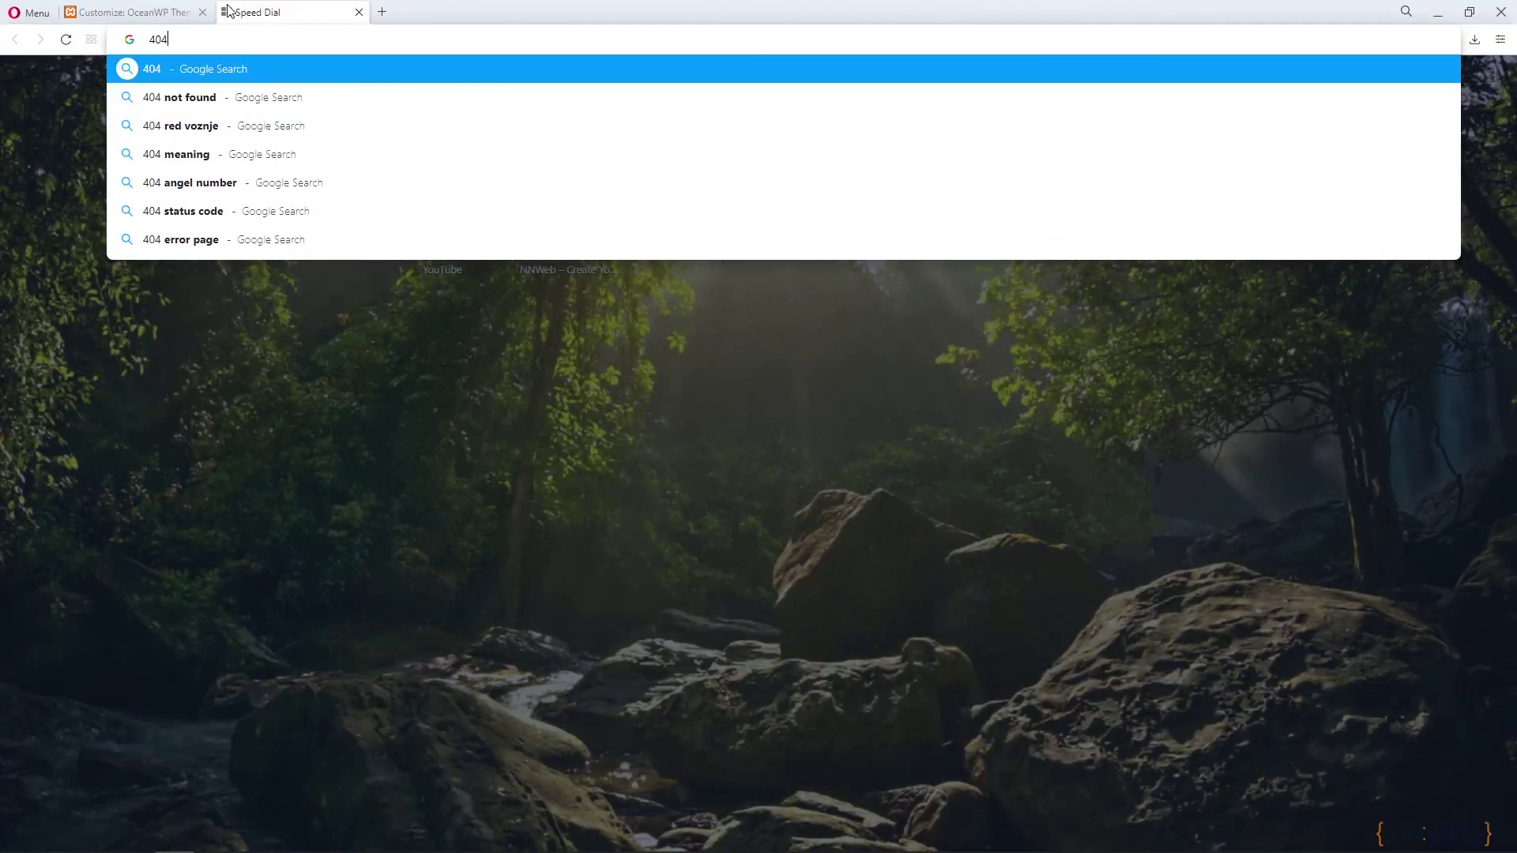
type(" e")
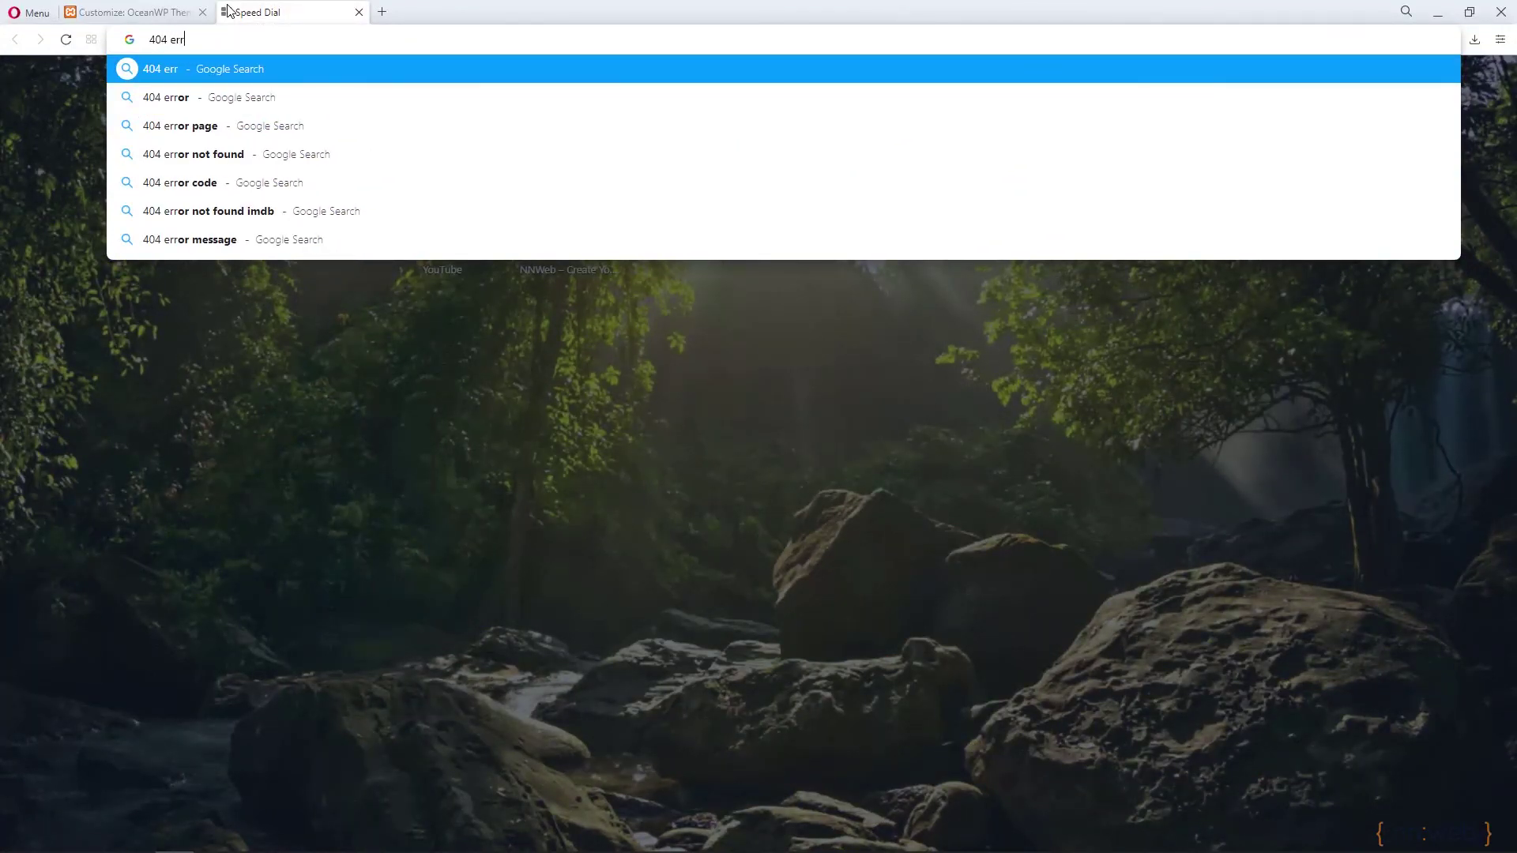
key("BackSpace")
type("page")
key("Return")
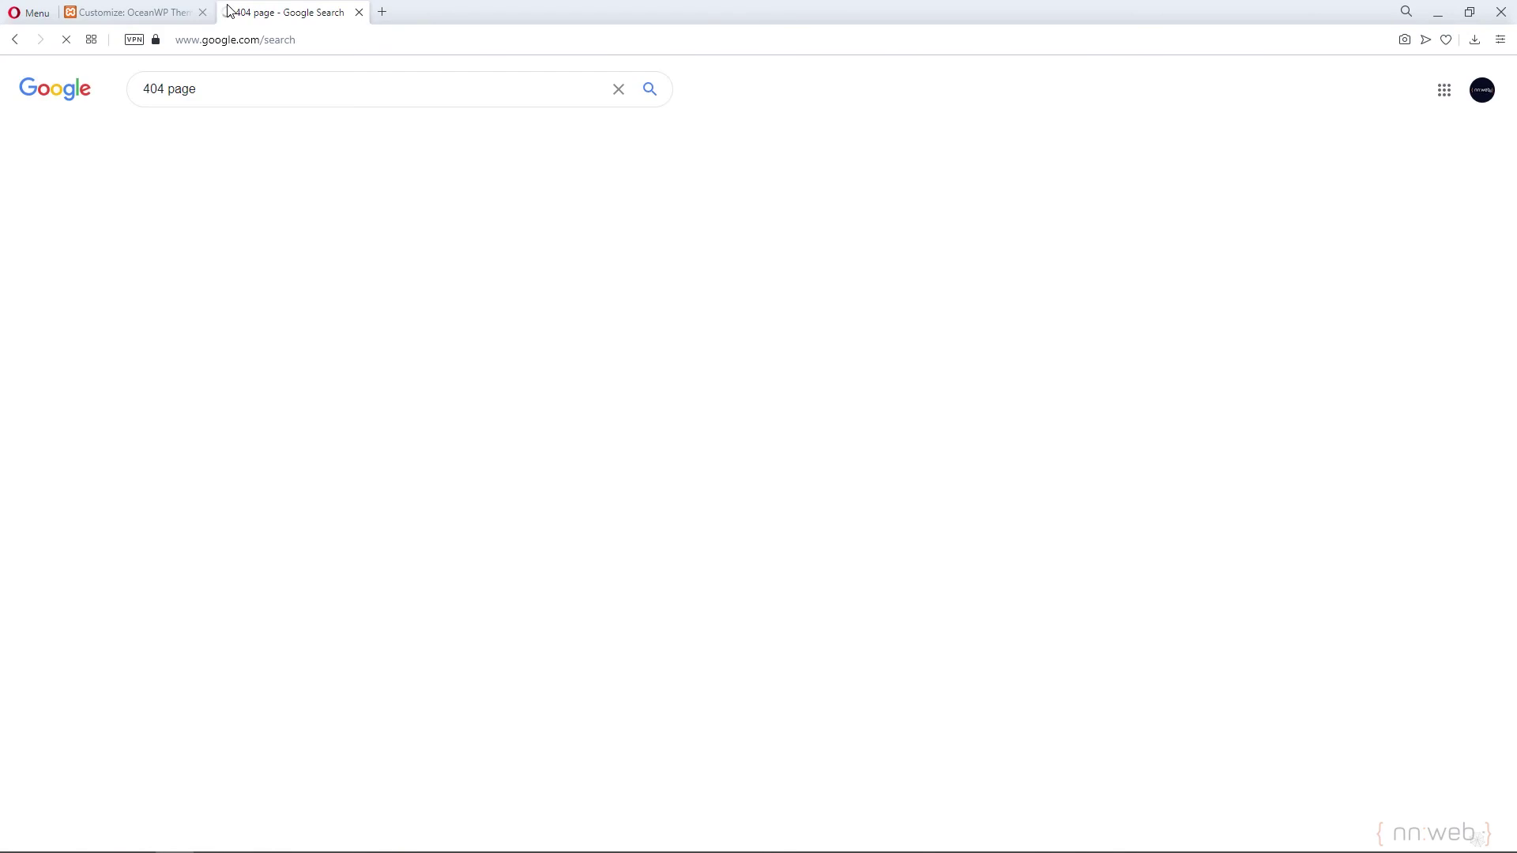
- Switch to image results and scroll through the example 404 page designs
left_click(210, 136)
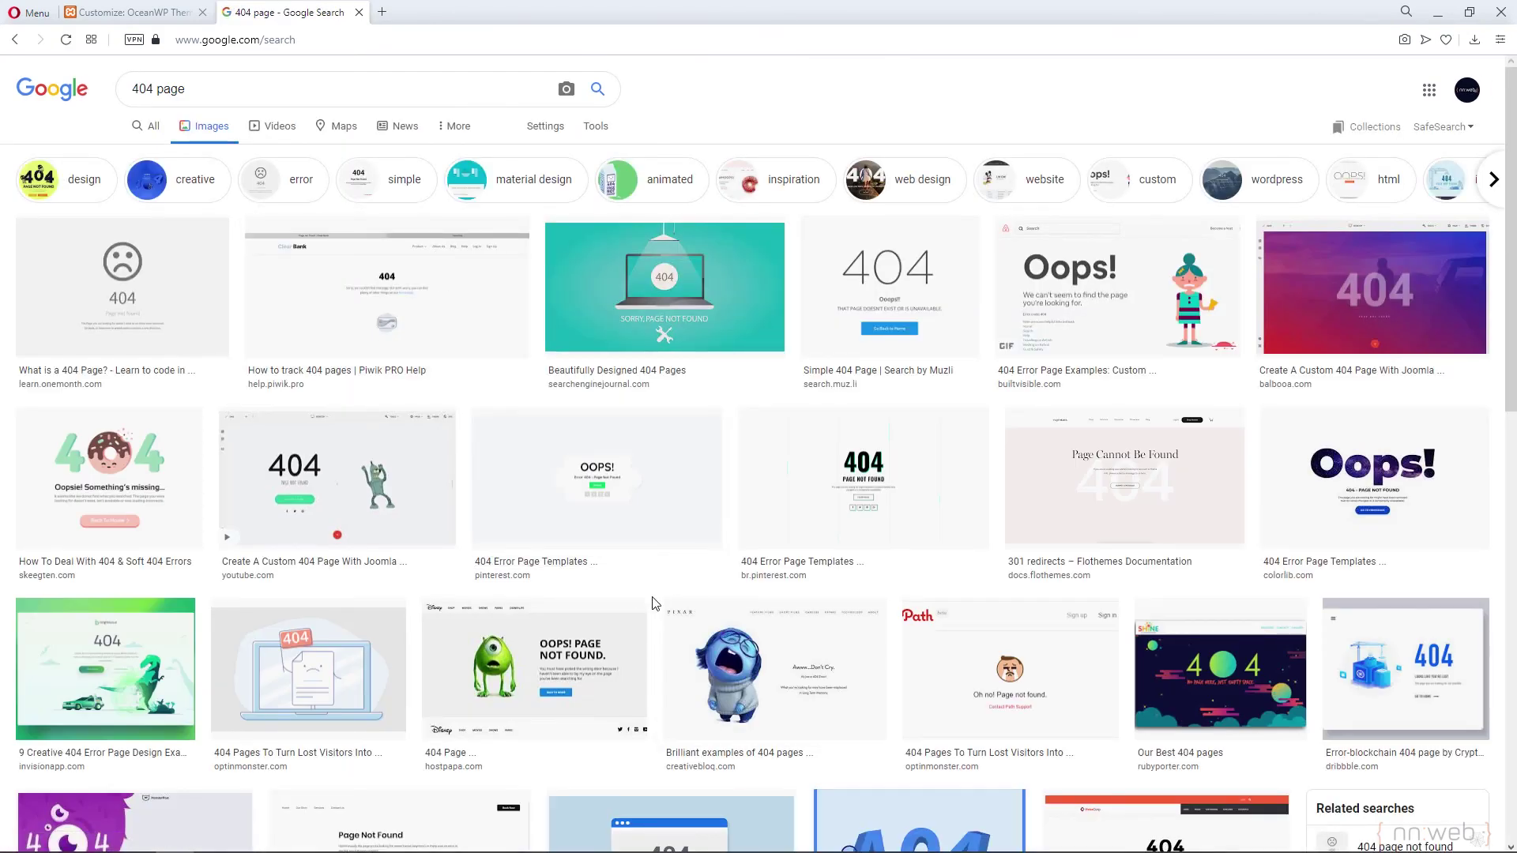
scroll(656, 605, "down", 2)
scroll(654, 605, "down", 3)
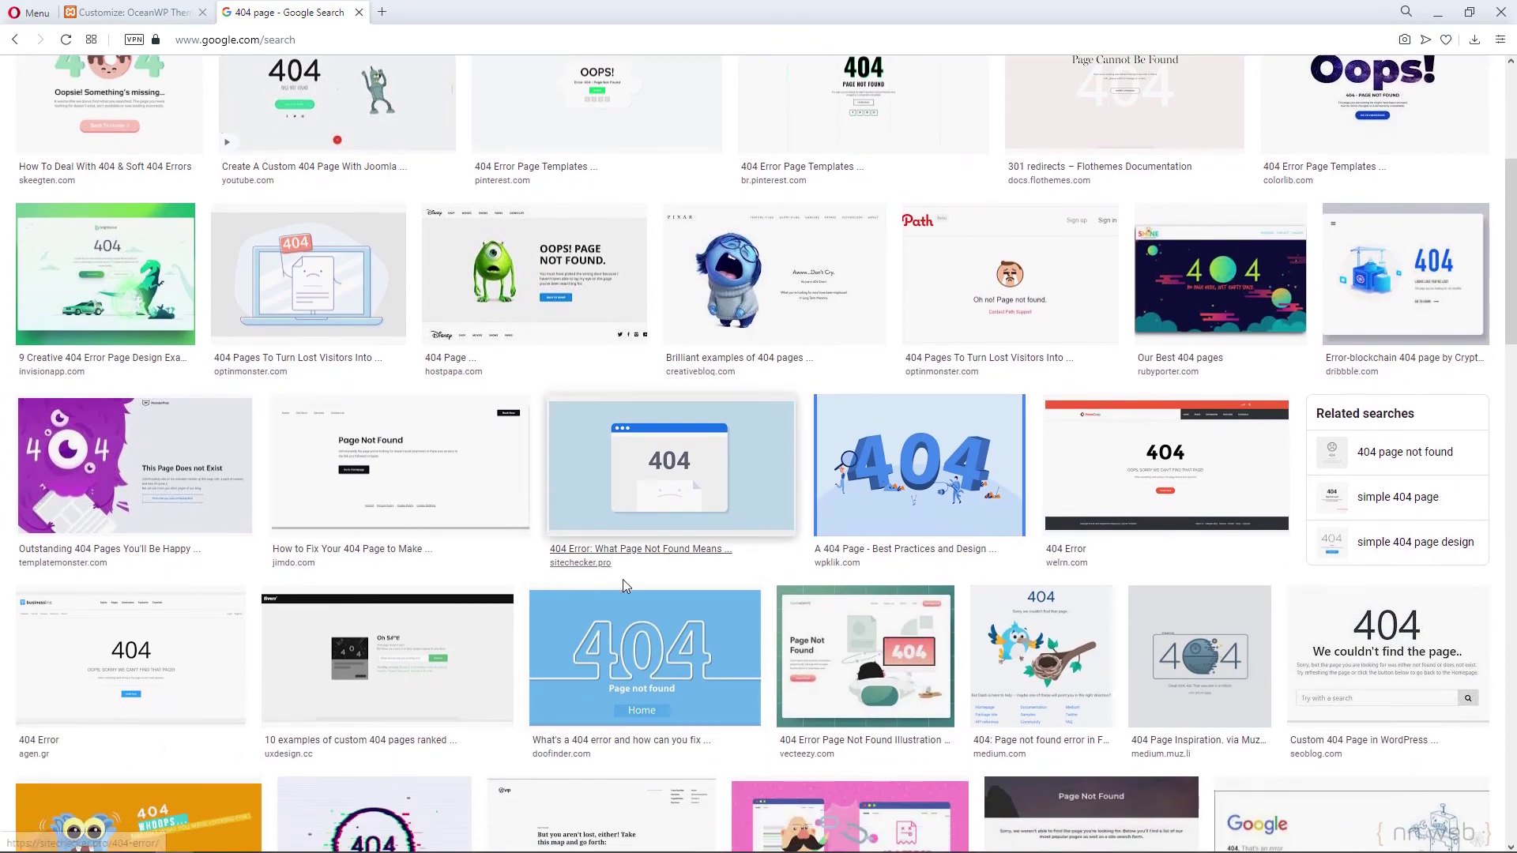
scroll(760, 433, "down", 6)
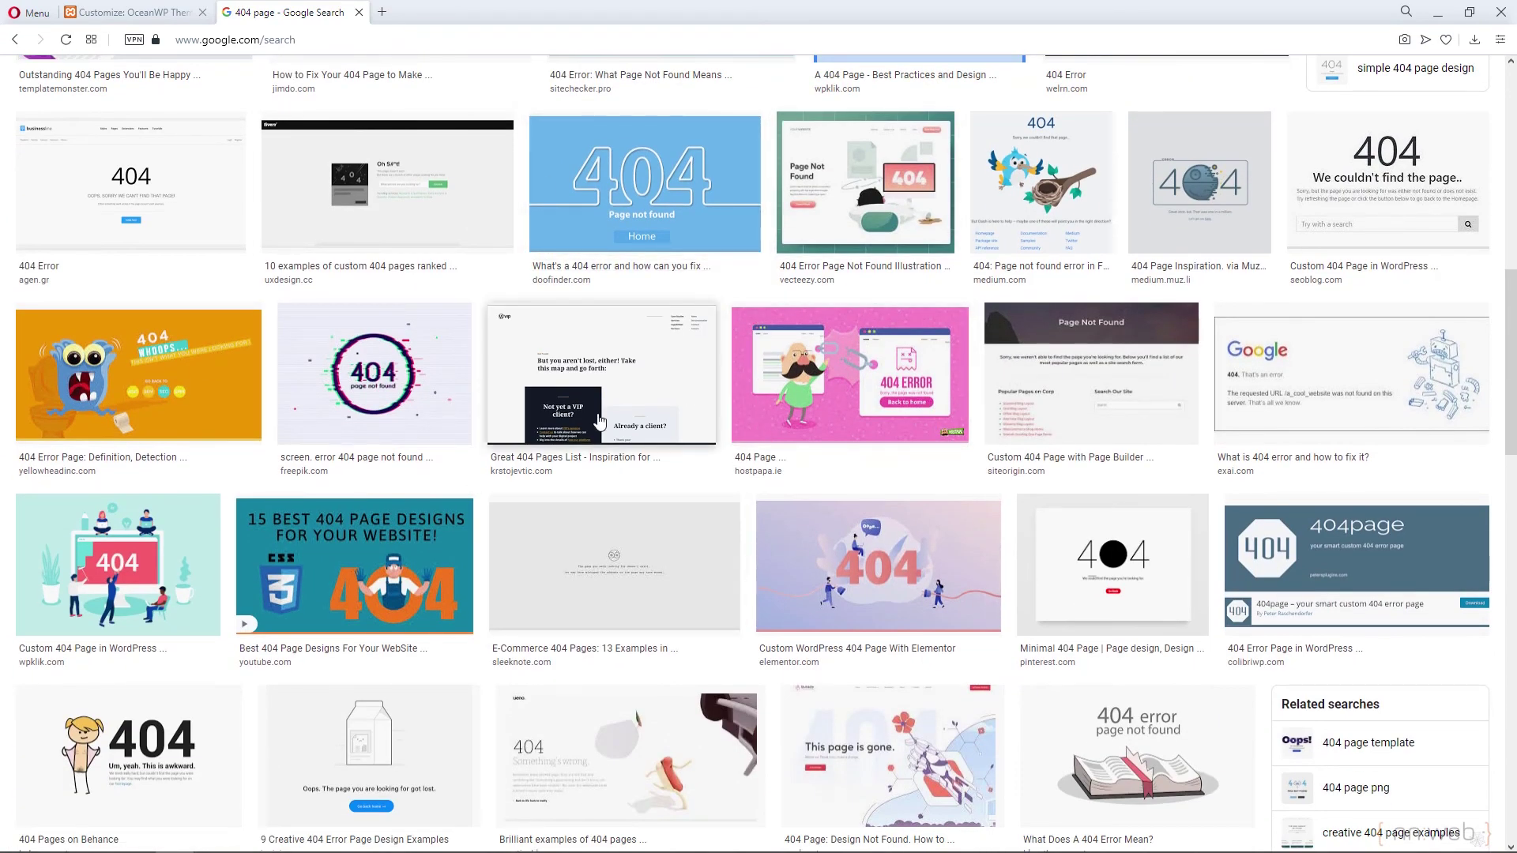
scroll(598, 421, "up", 6)
scroll(598, 421, "up", 5)
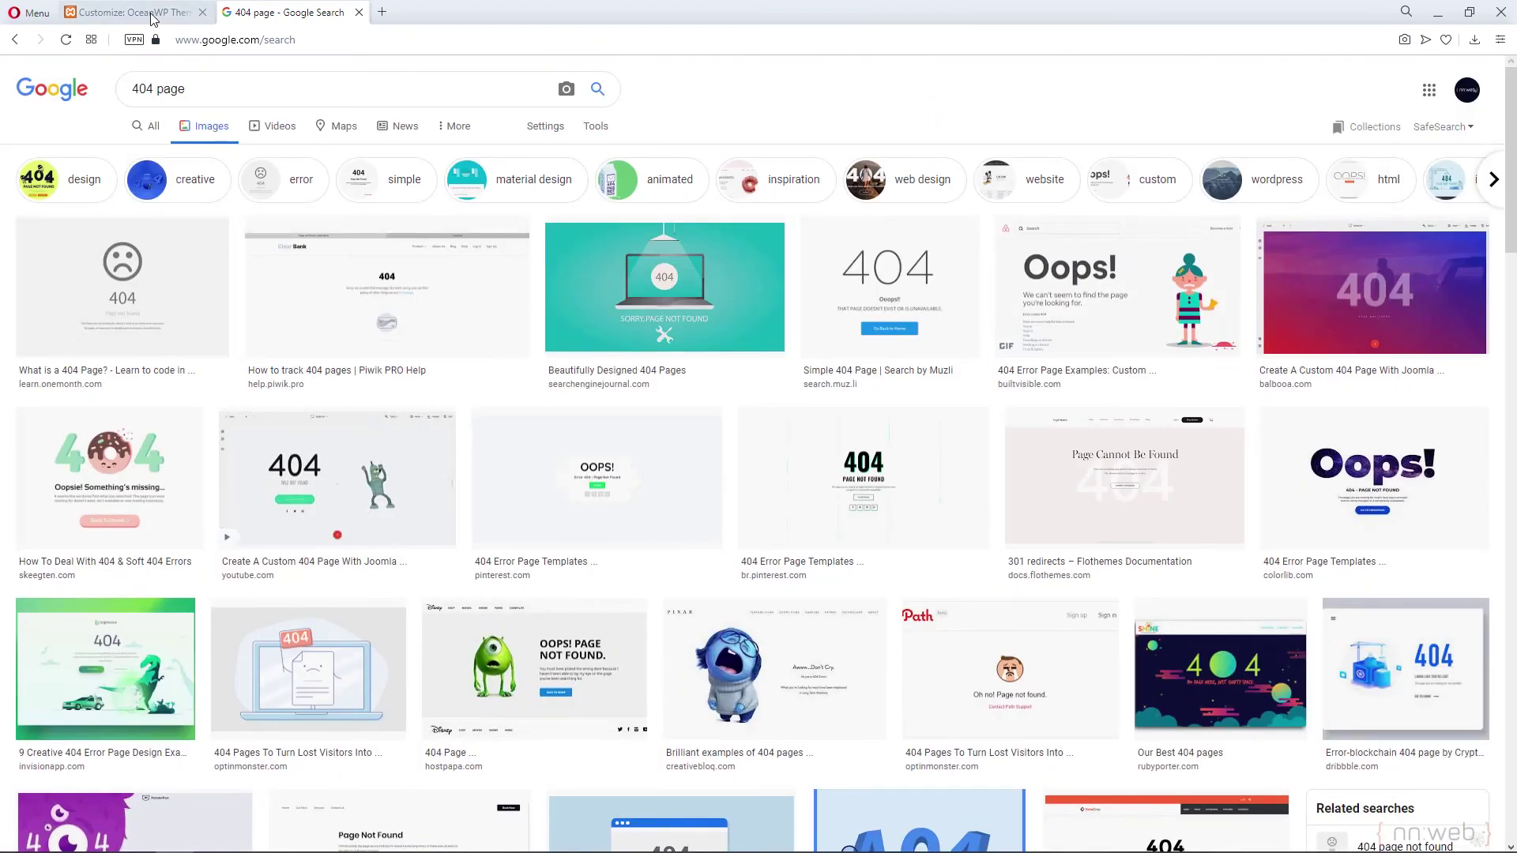
- Go back to the Customize: OceanWP tab and its main section list, focusing the Widgets section
left_click(152, 14)
left_click(25, 127)
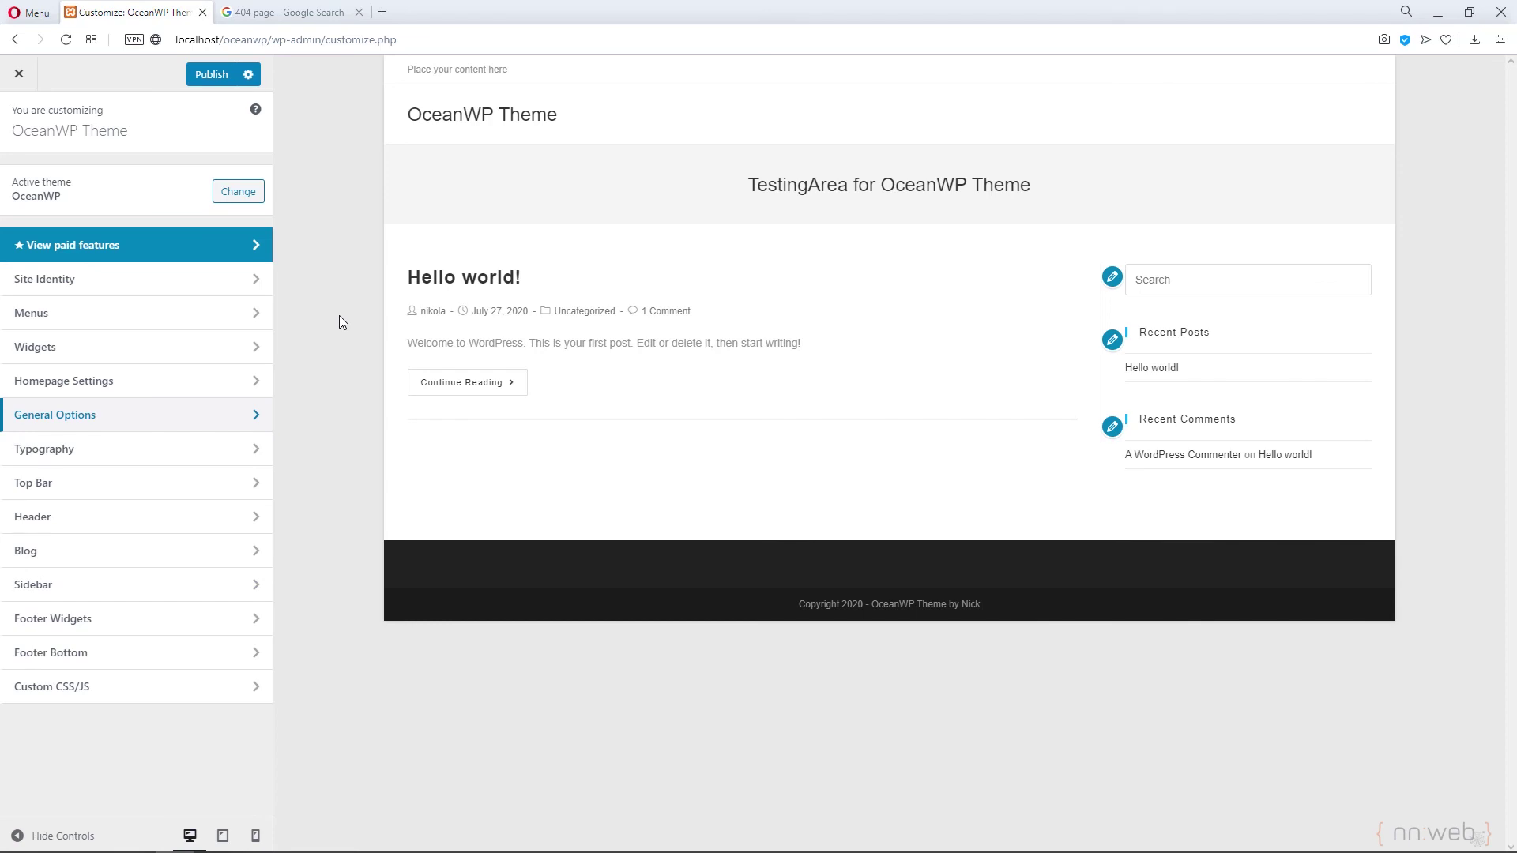
key("shift+Tab")
key("shift+Tab")
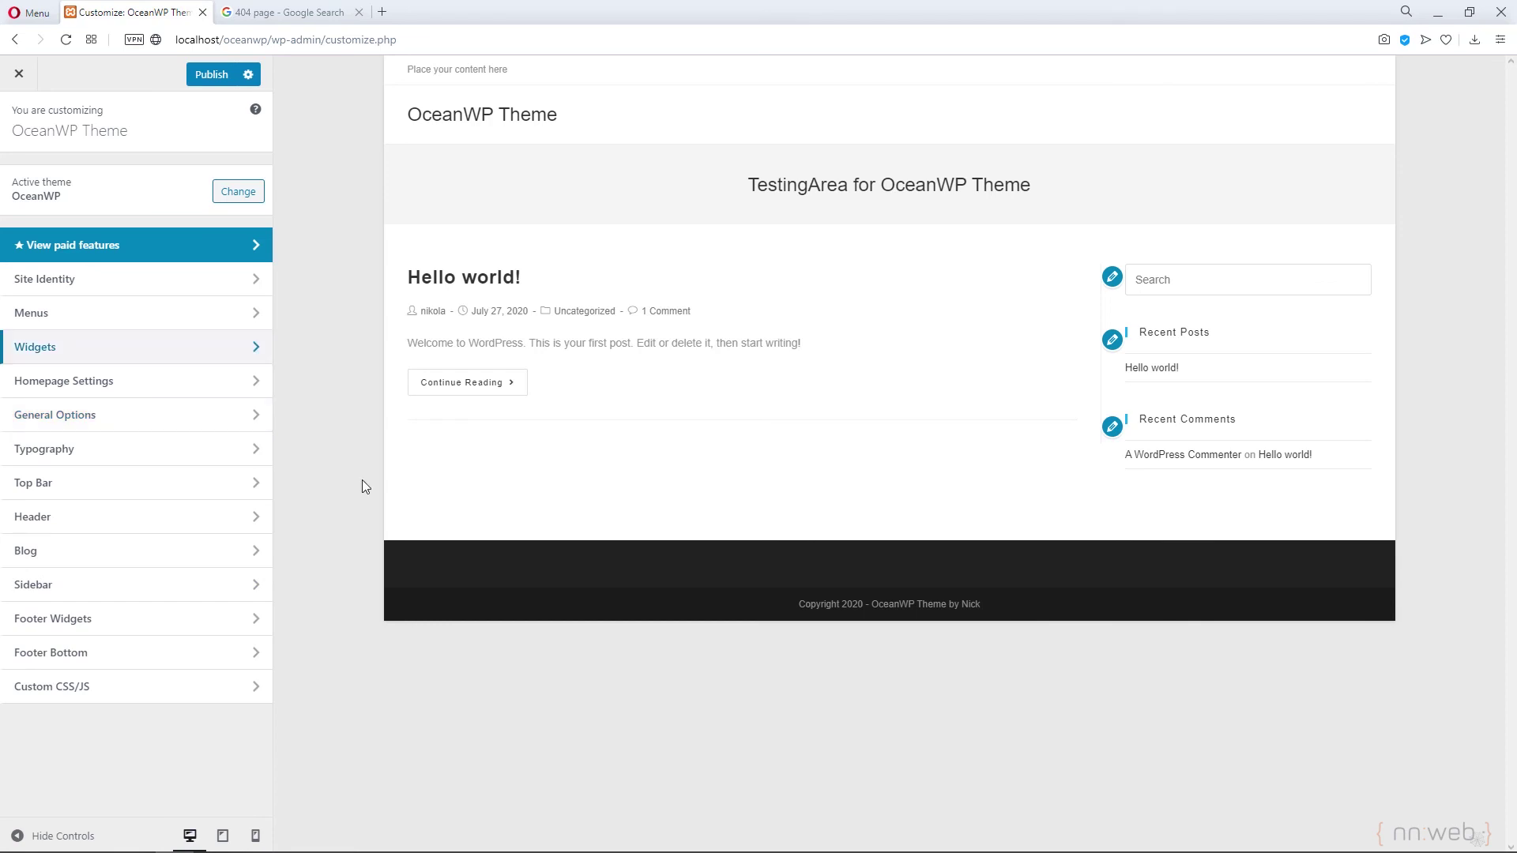